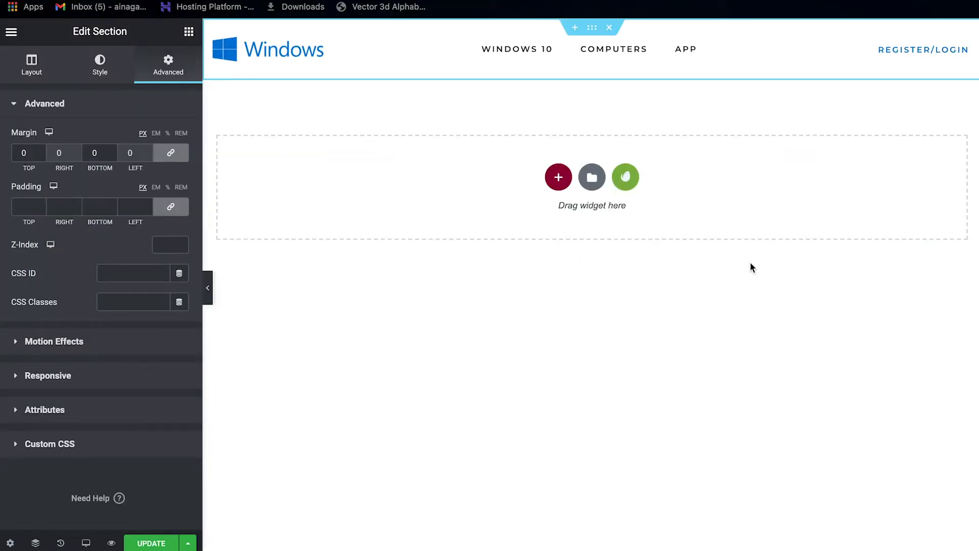
# Add a two-column section below the header with its height fit to screen and its column position set to Stretch.
pyautogui.click(560, 179)
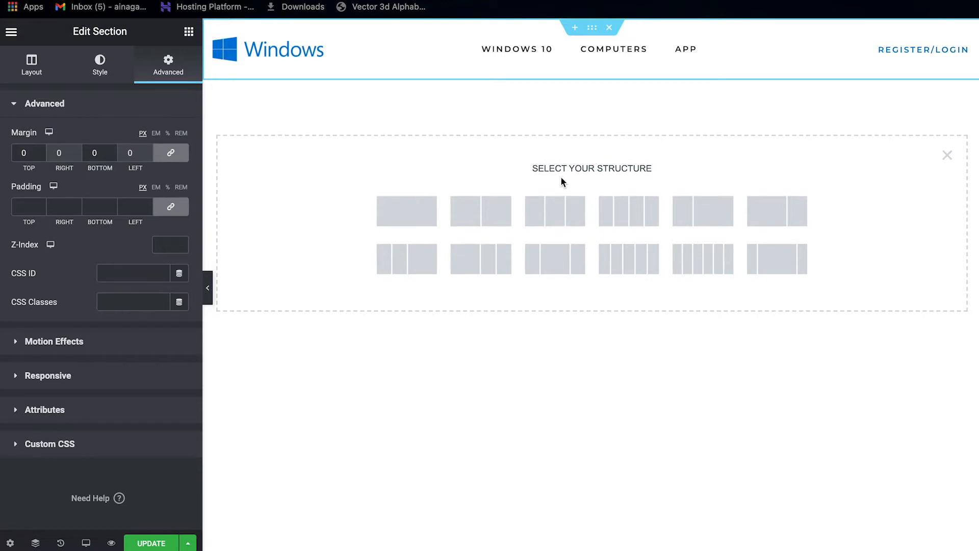
pyautogui.click(482, 215)
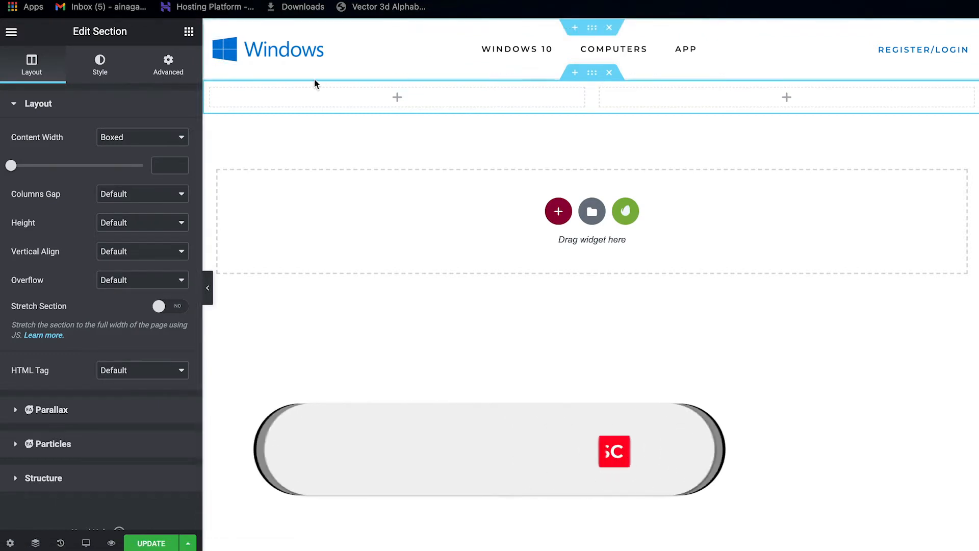
pyautogui.click(136, 223)
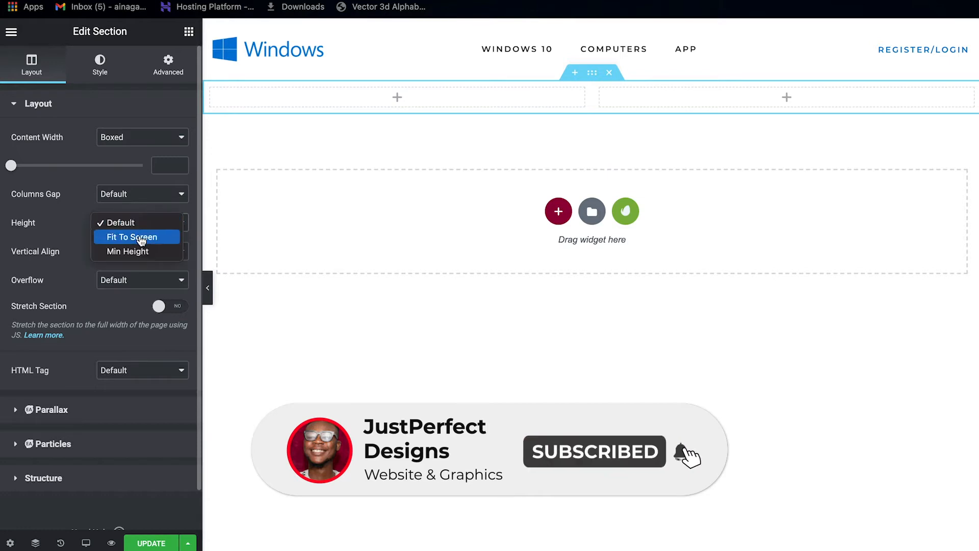
pyautogui.click(141, 237)
pyautogui.click(141, 251)
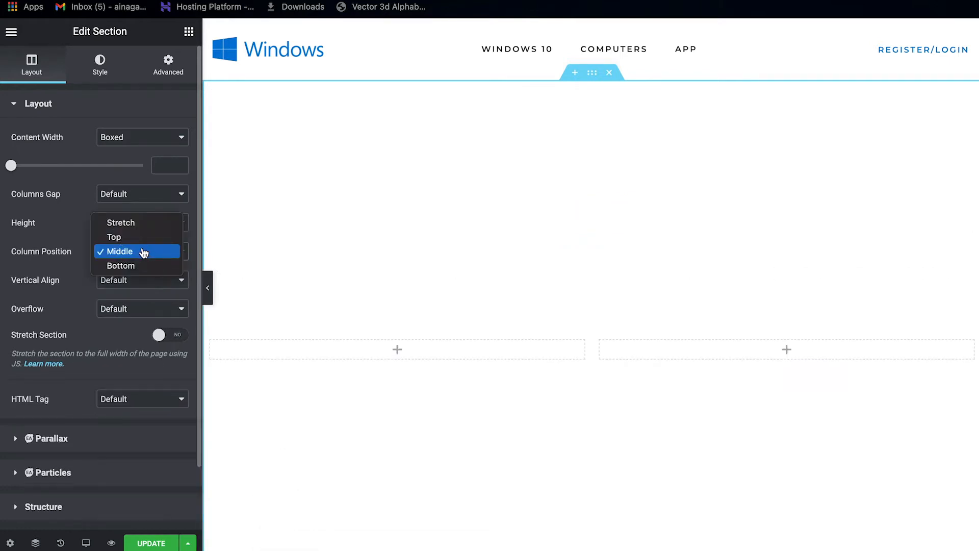
pyautogui.click(132, 224)
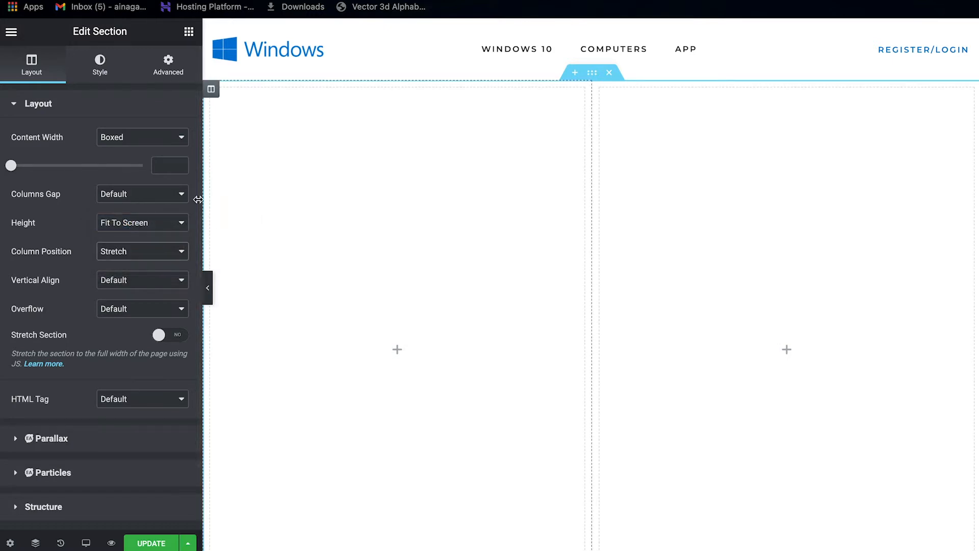
# Set the vertical alignment of both columns in the new section to Middle.
pyautogui.click(212, 91)
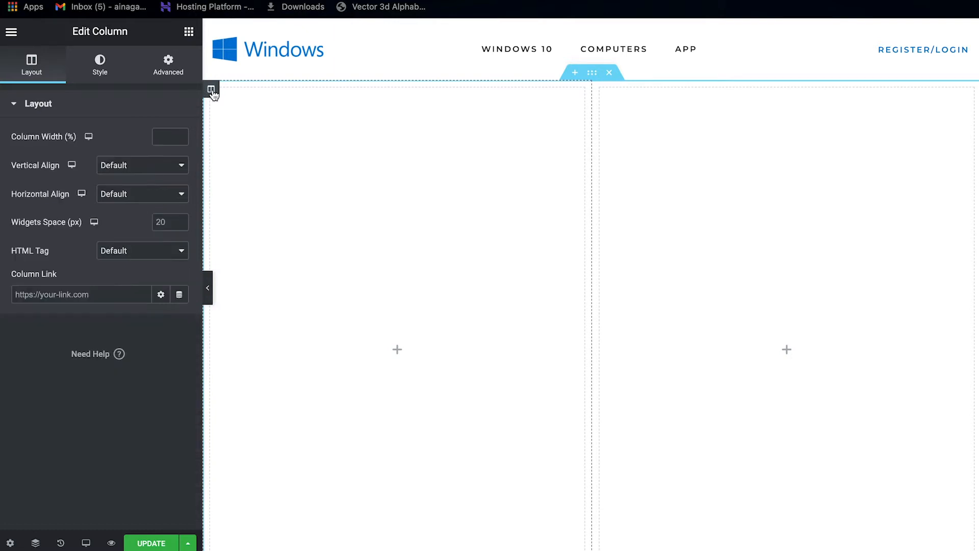
pyautogui.click(141, 168)
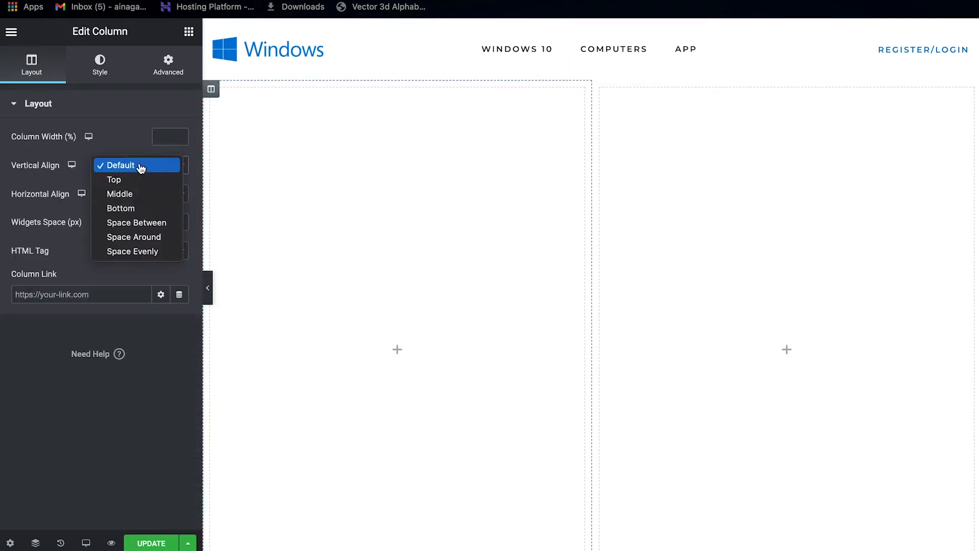
pyautogui.click(142, 196)
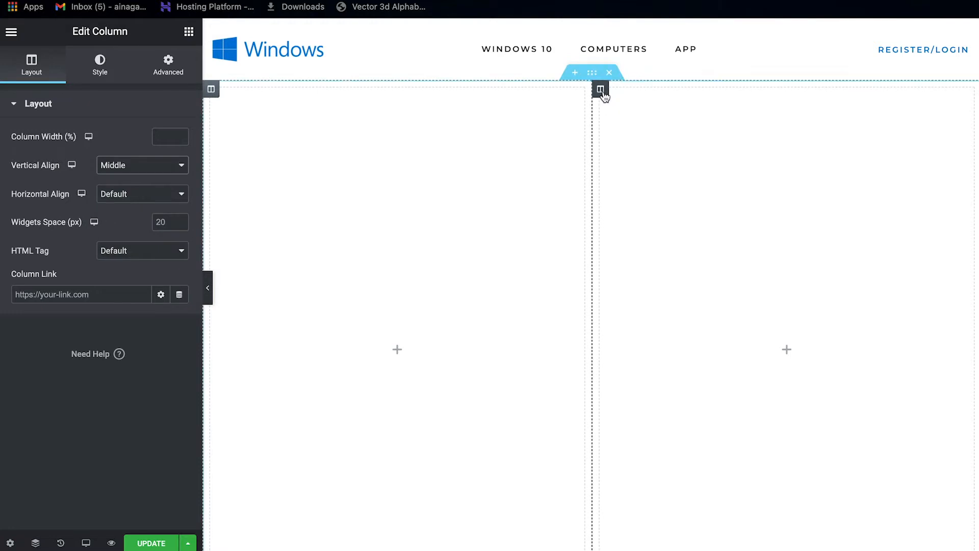
pyautogui.click(601, 90)
pyautogui.click(137, 169)
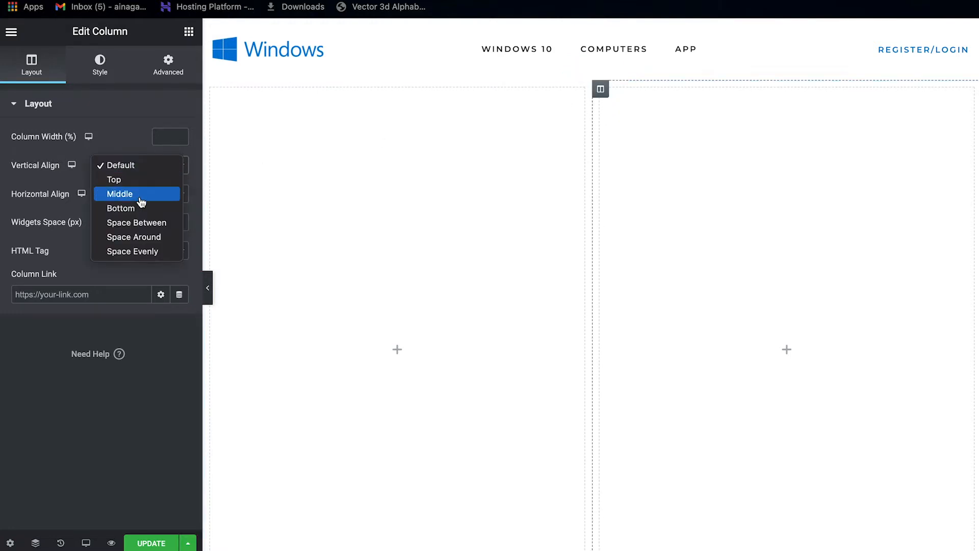
pyautogui.click(140, 198)
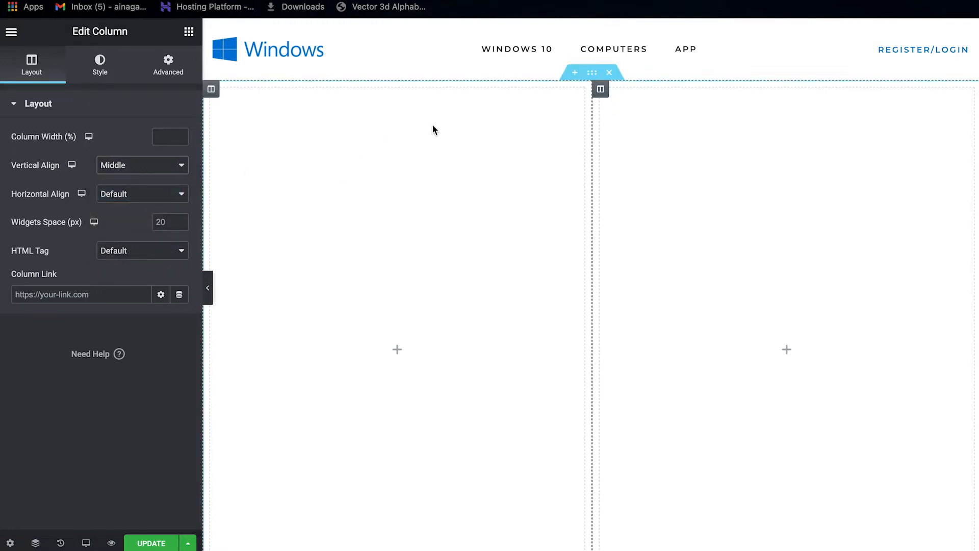
# Insert an inner section into the section's left column and delete one of its two columns.
pyautogui.click(189, 34)
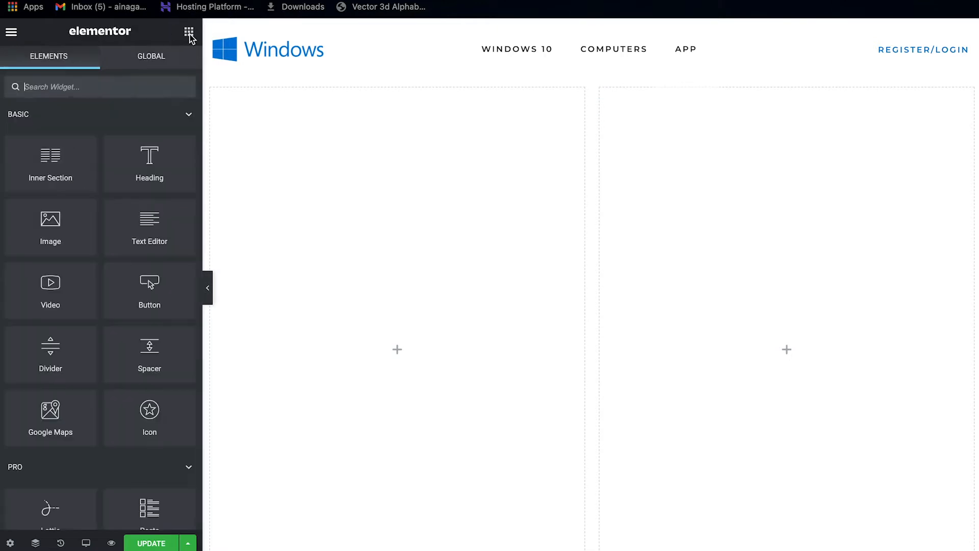
pyautogui.scroll(-3, 147, 185)
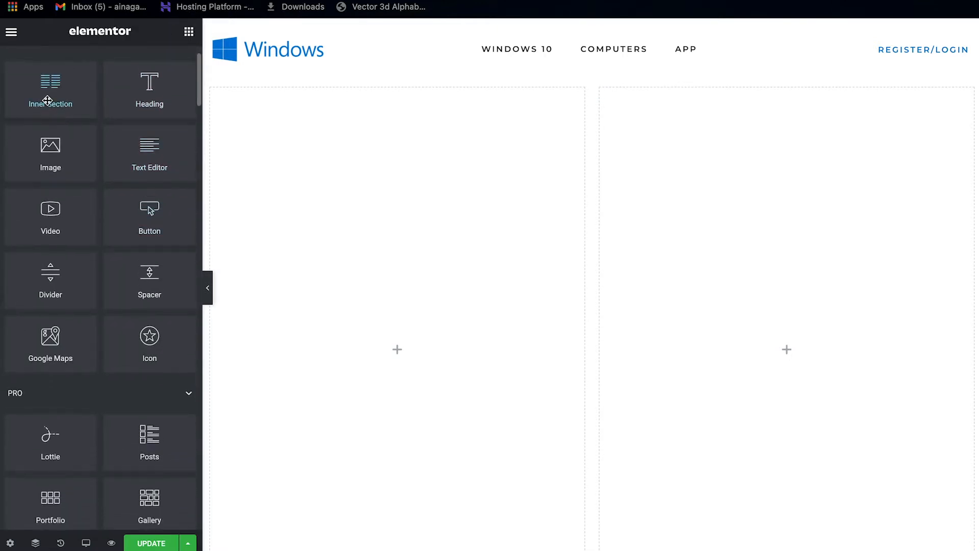
pyautogui.moveTo(47, 101); pyautogui.dragTo(362, 282)
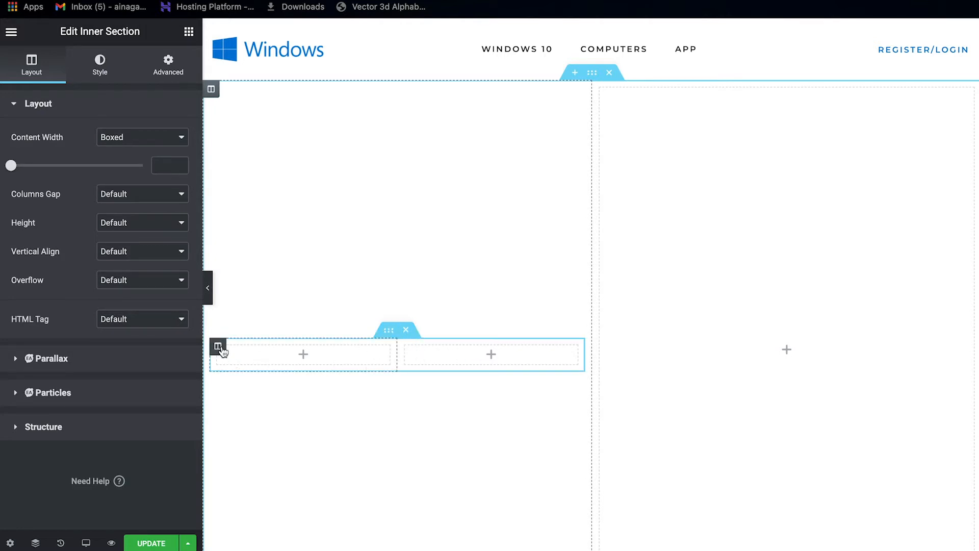
pyautogui.rightClick(223, 351)
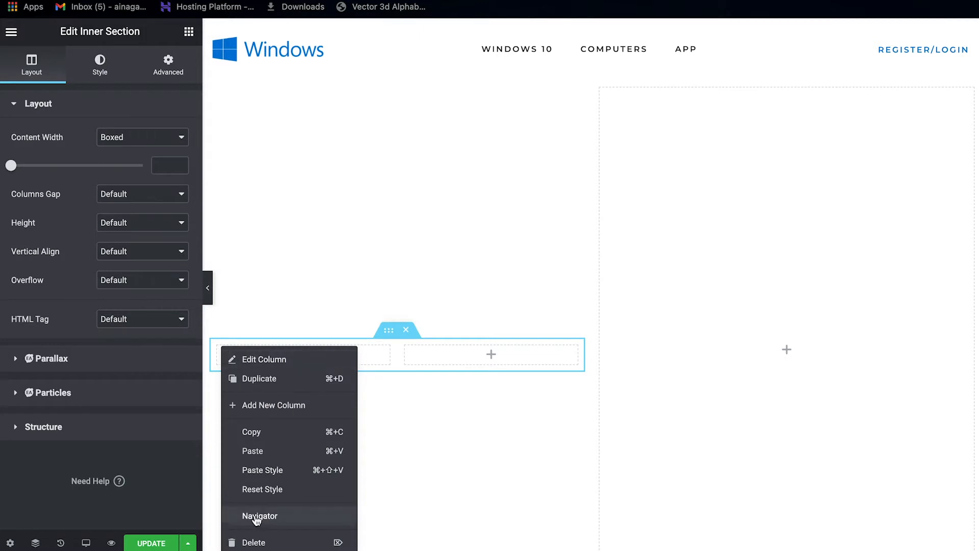
pyautogui.click(264, 543)
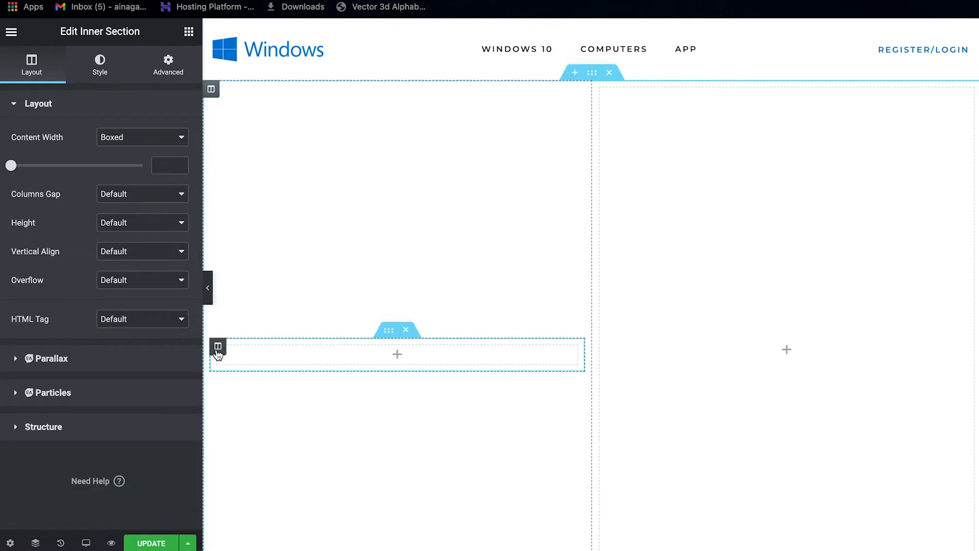
# Open the background style settings of the inner section.
pyautogui.click(218, 352)
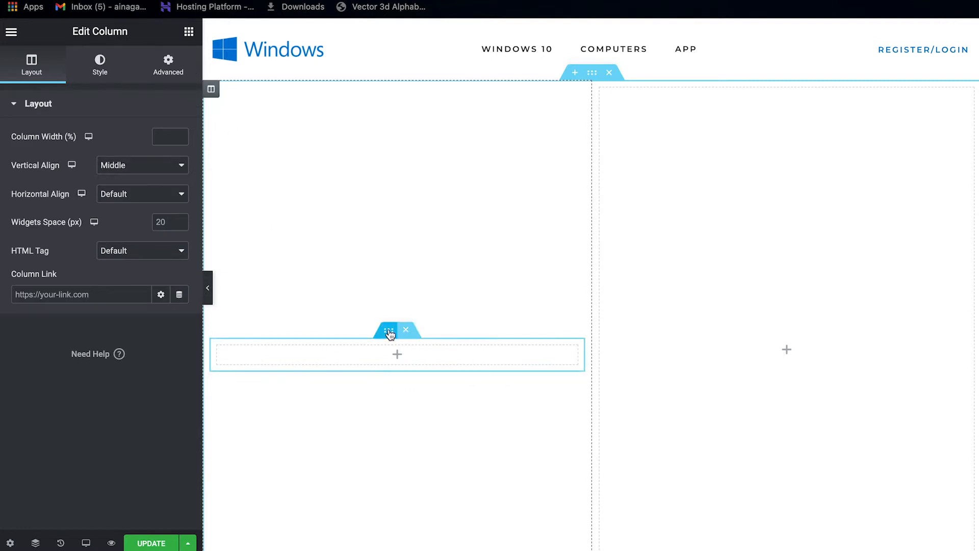
pyautogui.click(389, 333)
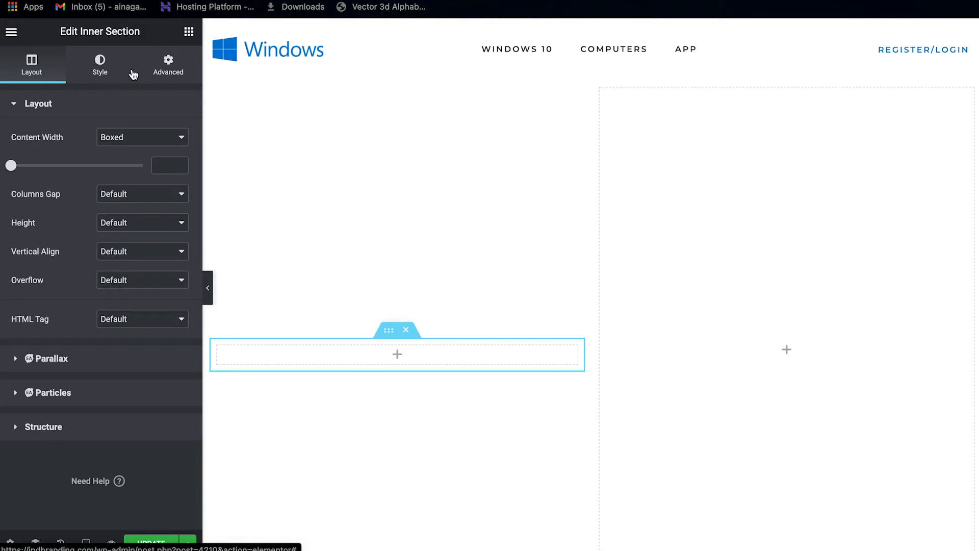
pyautogui.click(102, 67)
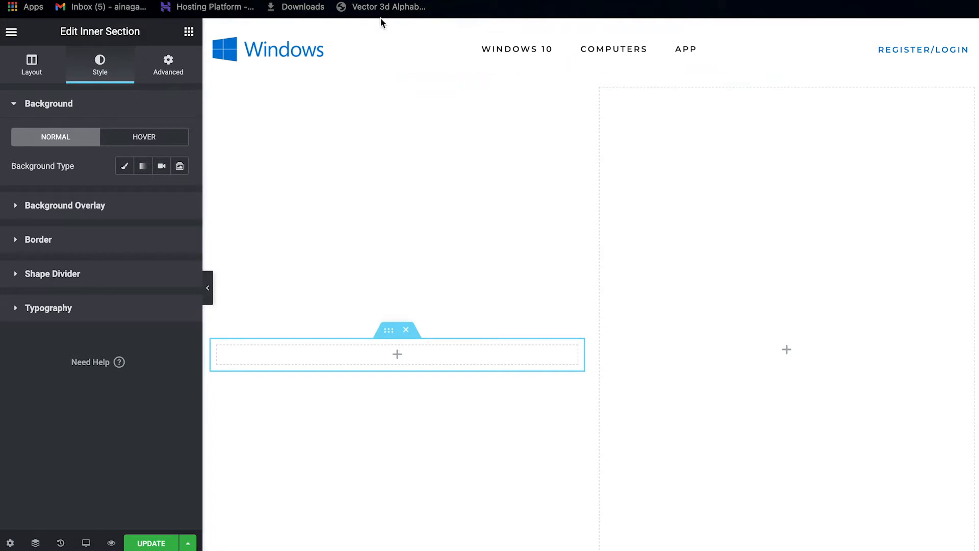
# Switch to Photoshop and create a new 960 x 1000 pixel document.
pyautogui.hotkey('ctrl', 'Tab')
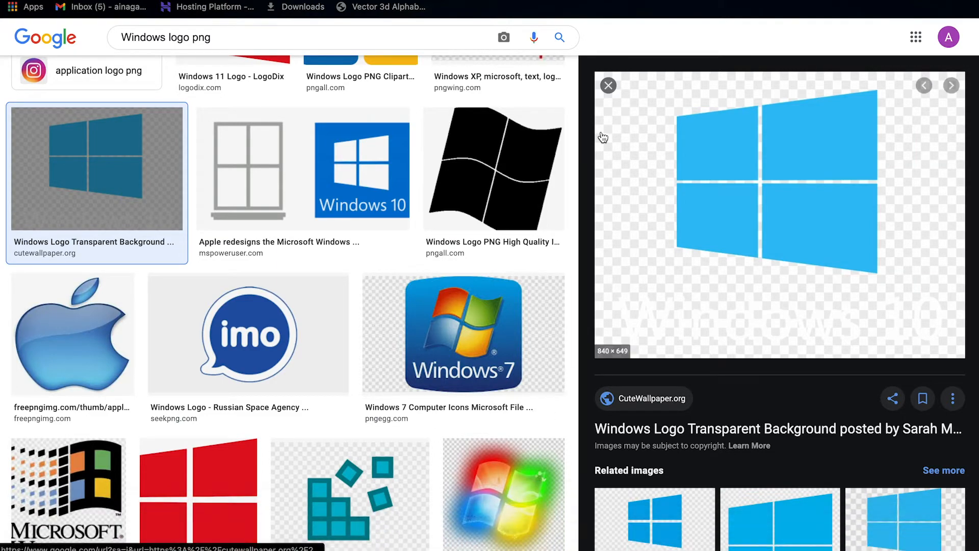
pyautogui.click(803, 529)
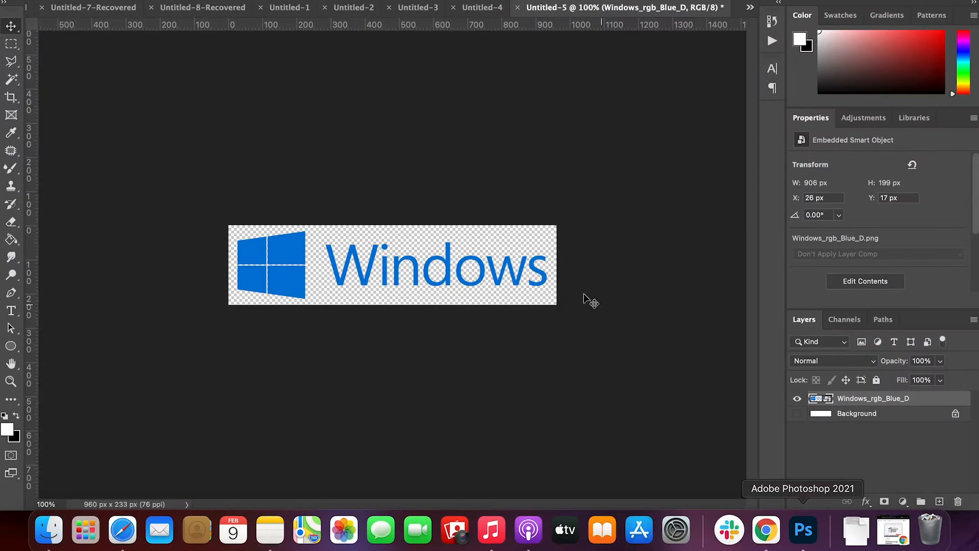
pyautogui.press('super+n')
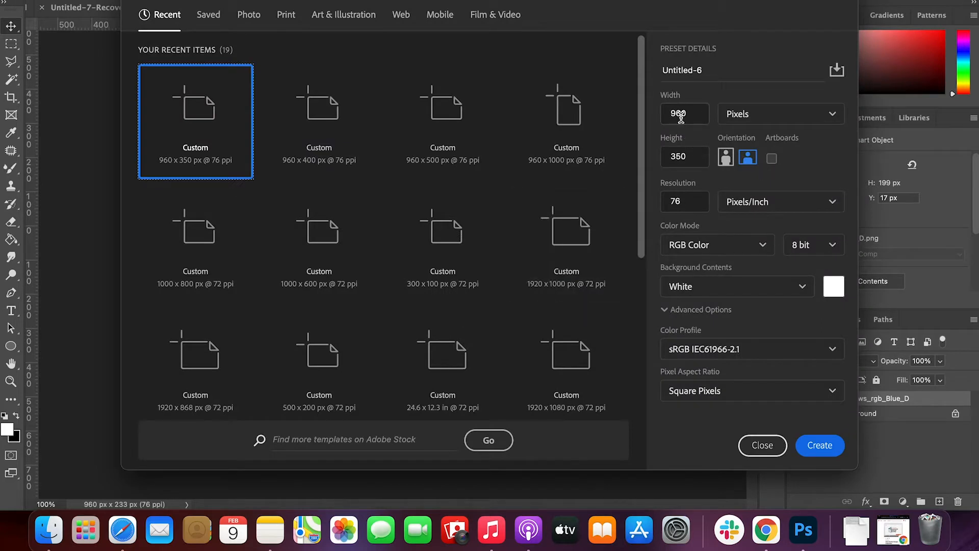
pyautogui.click(699, 157)
pyautogui.write('100')
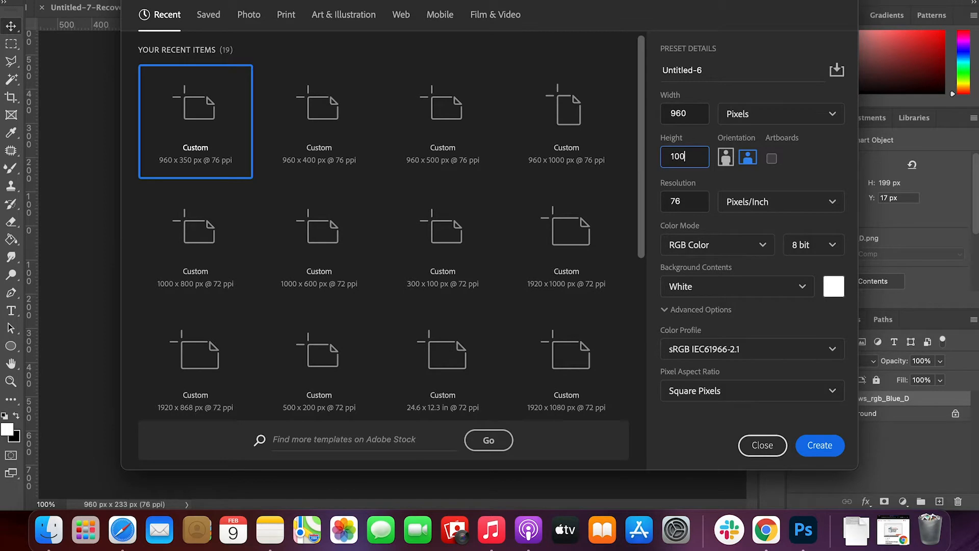
pyautogui.write('0')
pyautogui.click(818, 446)
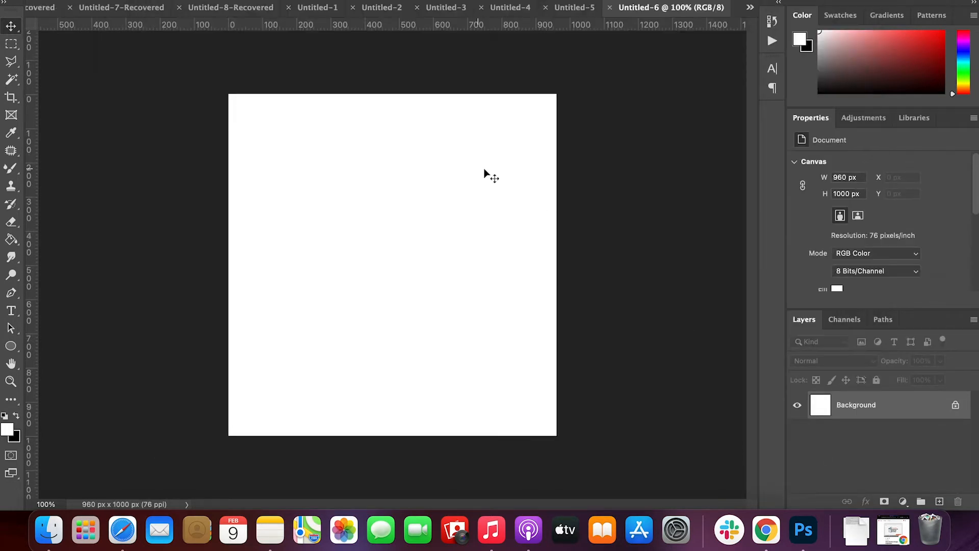
# Place Windows_logo.png from the downloads in the canvas and scale it down to about 849 x 852 px.
pyautogui.click(856, 530)
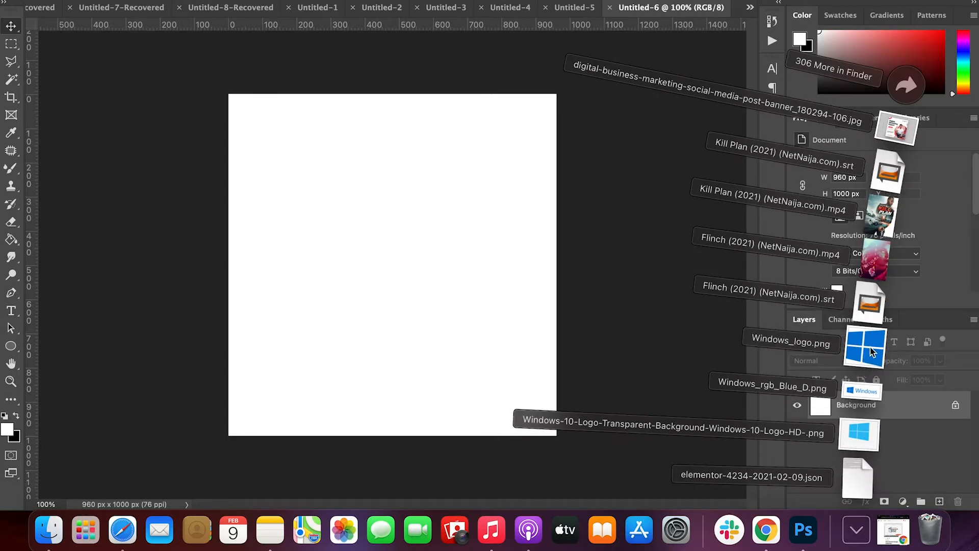
pyautogui.moveTo(871, 352); pyautogui.dragTo(398, 267)
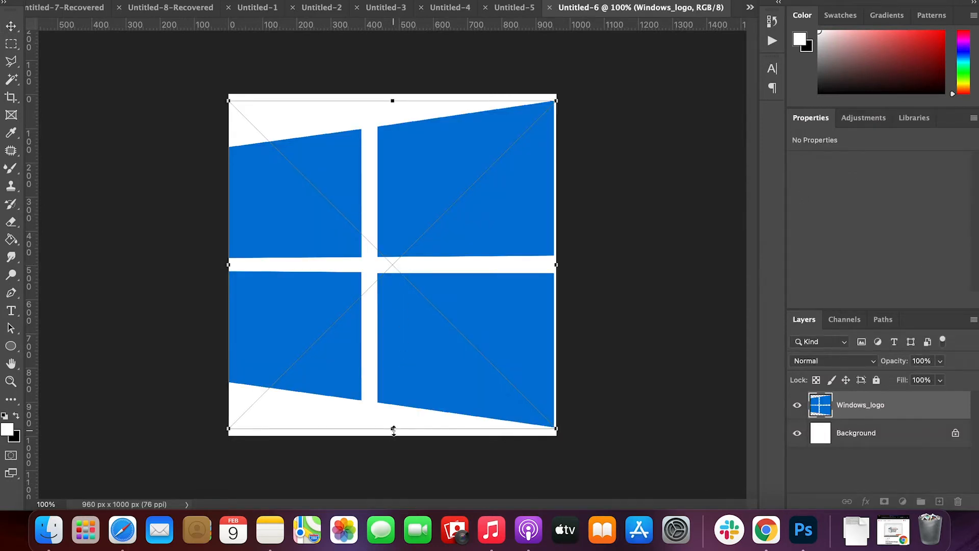
pyautogui.moveTo(393, 430); pyautogui.dragTo(387, 409)
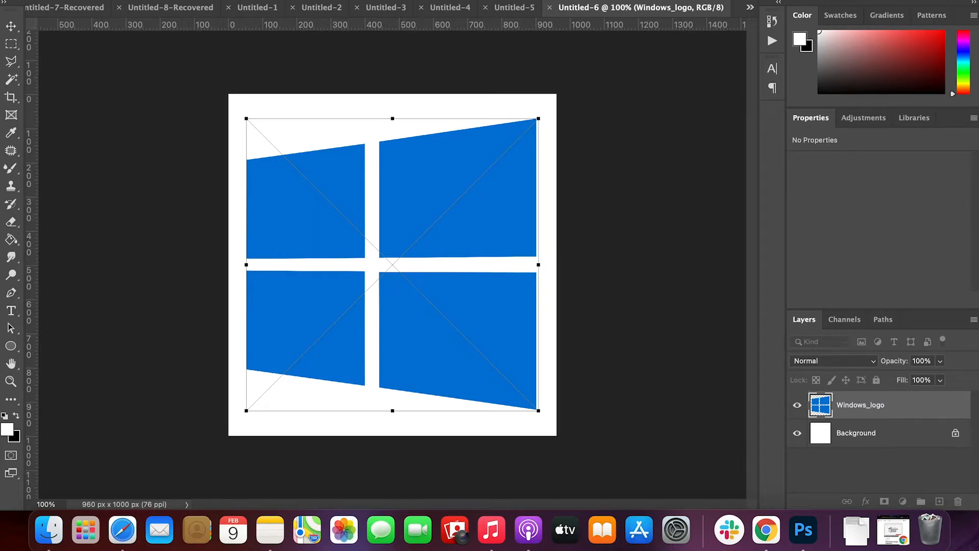
pyautogui.press('Return')
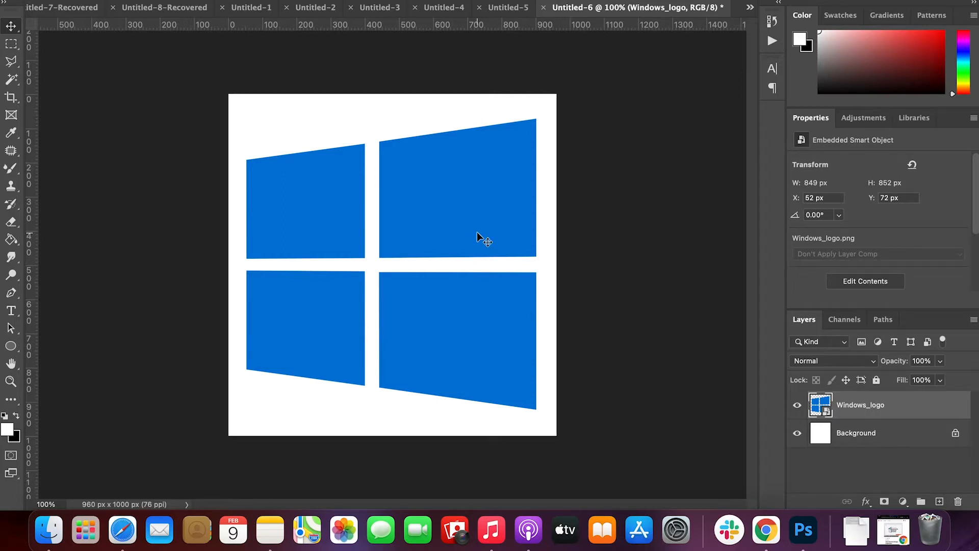
# Hide the Background layer and add a new empty layer beneath the Windows_logo layer.
pyautogui.click(797, 434)
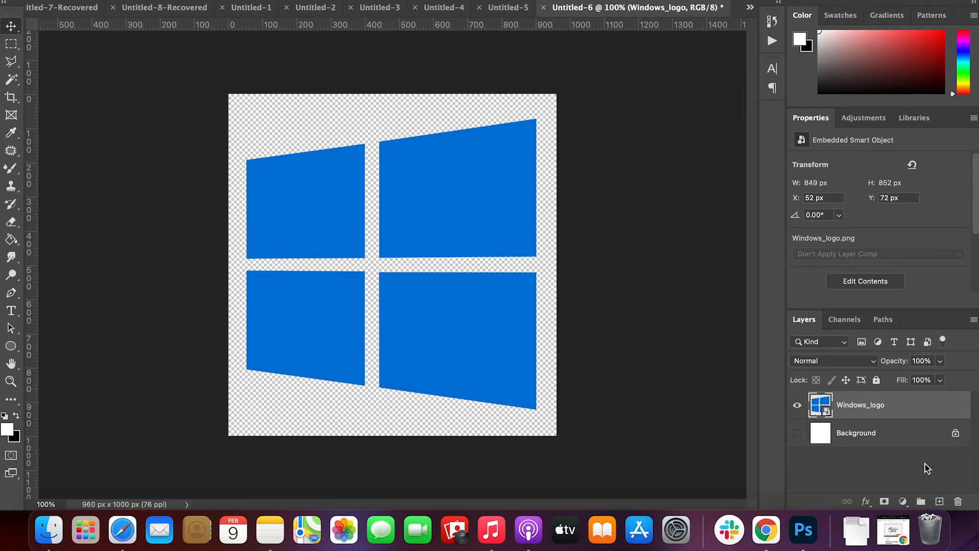
pyautogui.click(939, 501)
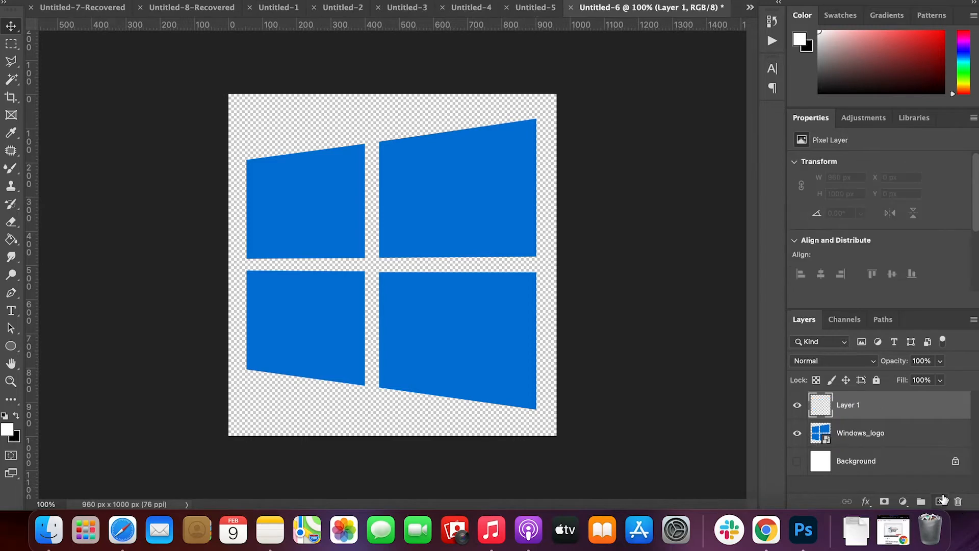
pyautogui.click(879, 409)
pyautogui.moveTo(880, 410); pyautogui.dragTo(888, 446)
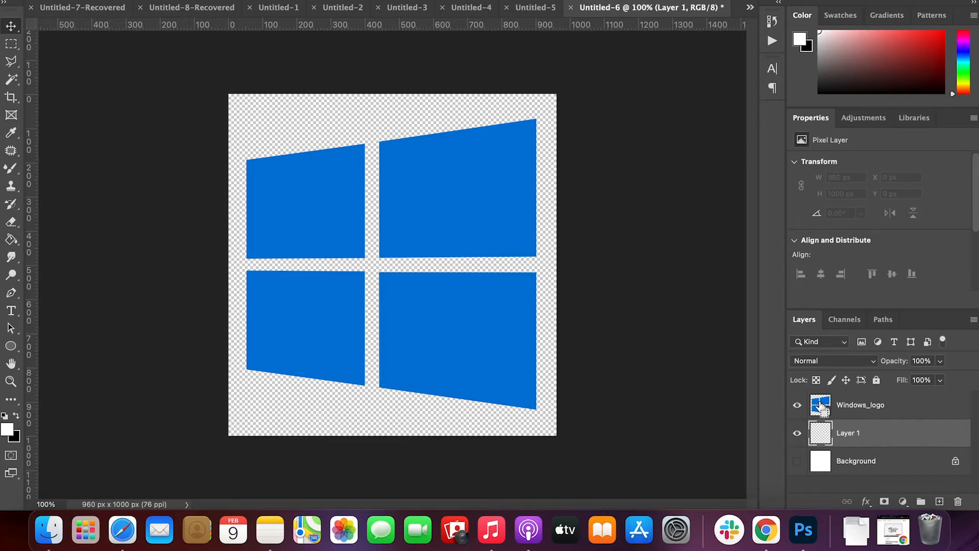
# Load the Windows_logo layer's outline as a selection and invert it.
pyautogui.keyDown('super'); pyautogui.click(821, 406); pyautogui.keyUp('super')
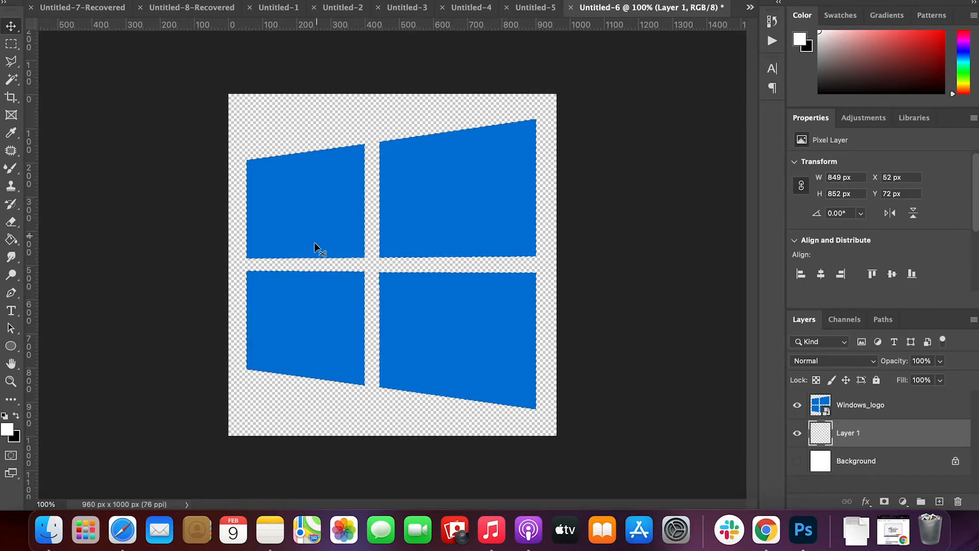
pyautogui.press('super+d')
pyautogui.click(278, 0)
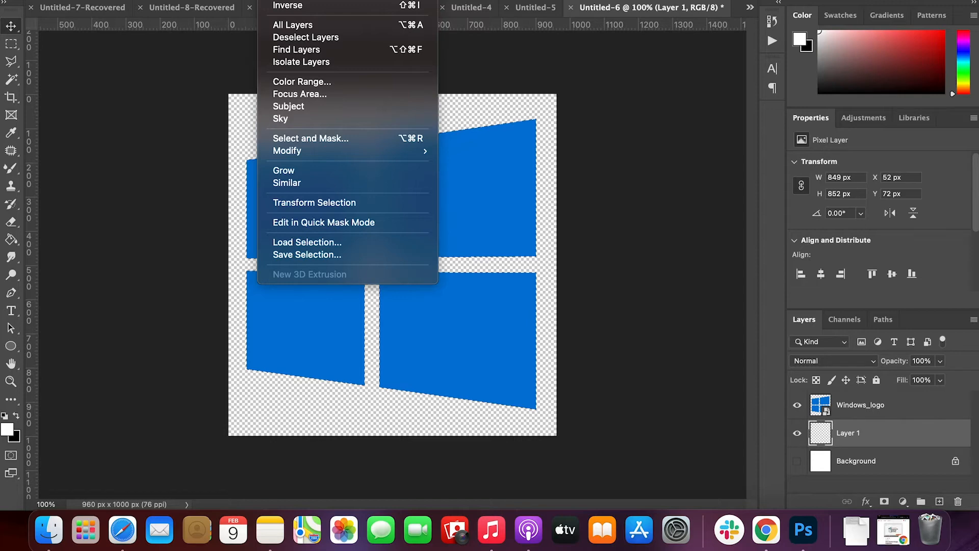
pyautogui.click(317, 7)
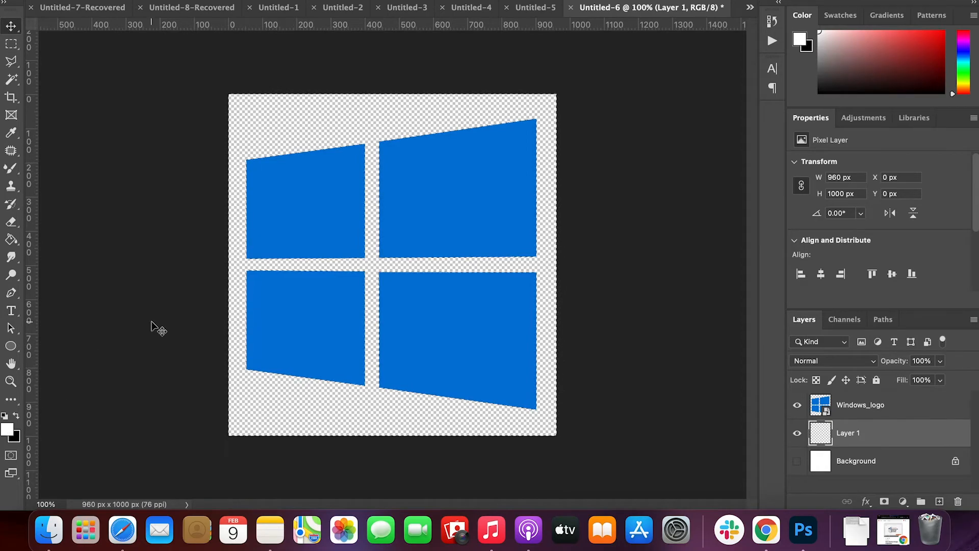
# Switch to the browser and view the finished Windows page with its logo-shaped image.
pyautogui.hotkey('ctrl', 'Right')
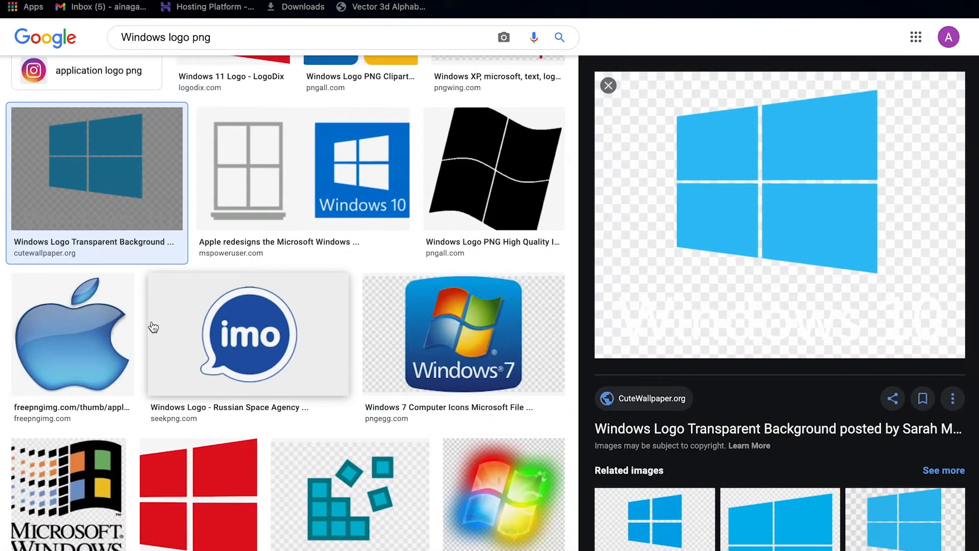
pyautogui.press('super+shift+f')
pyautogui.click(826, 1)
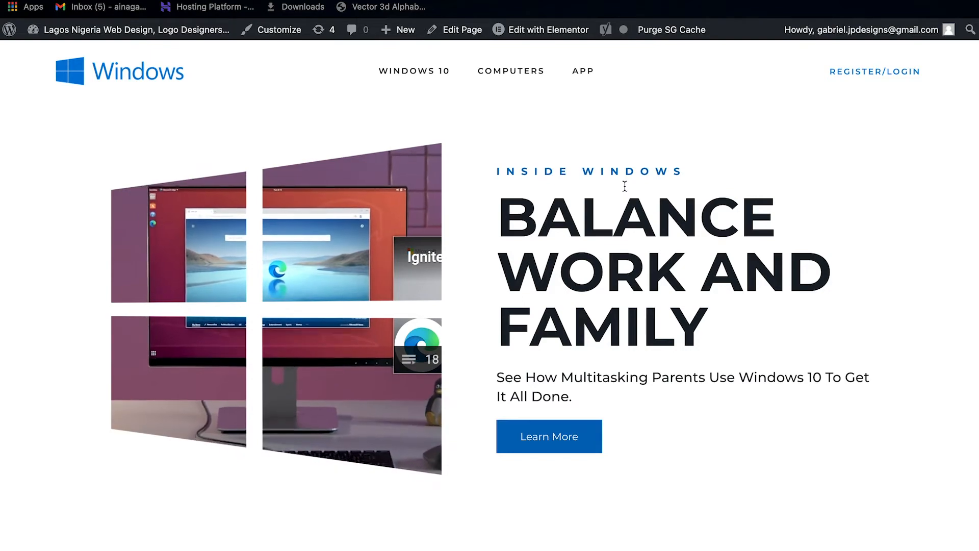
# Switch back to Photoshop, confirm white (ffffff) as the foreground color and activate the Paint Bucket tool.
pyautogui.hotkey('ctrl', 'Left')
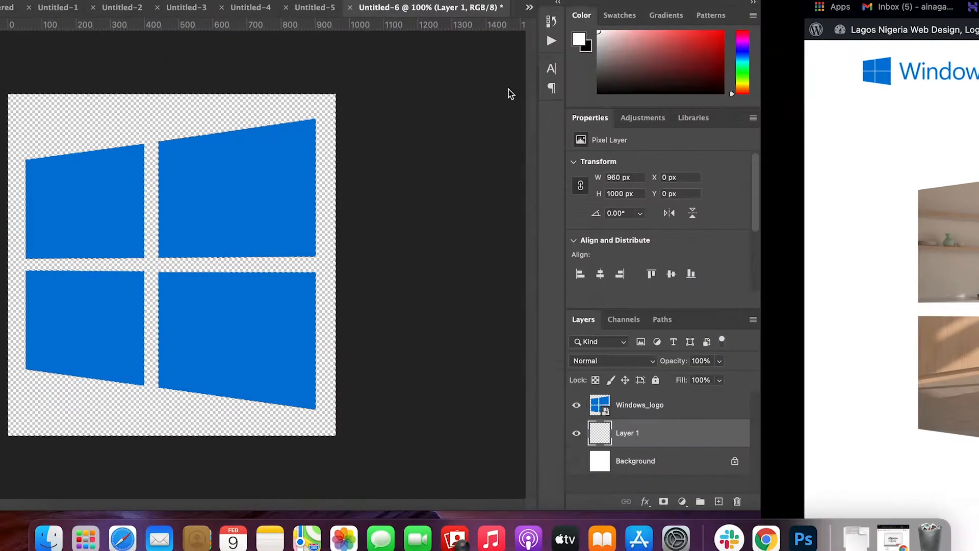
pyautogui.click(7, 430)
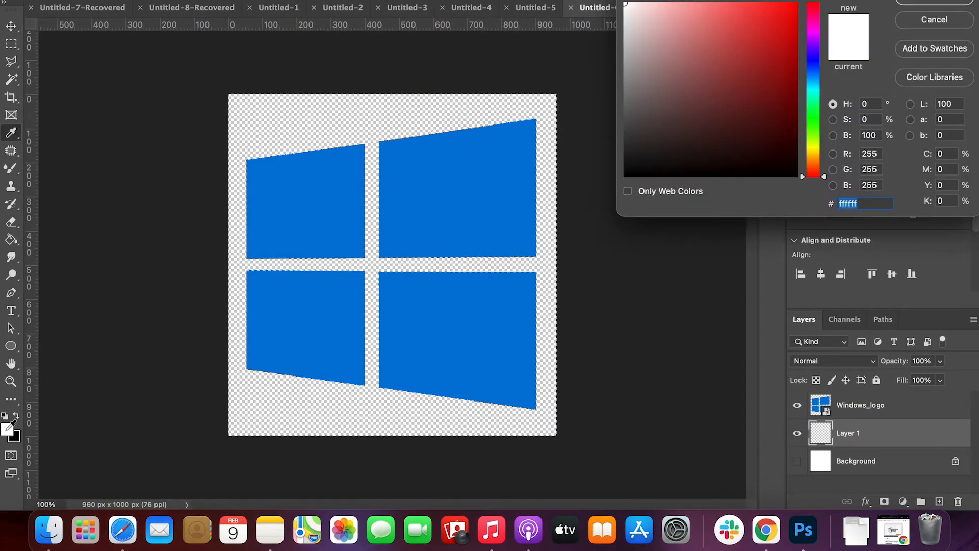
pyautogui.moveTo(692, 58); pyautogui.dragTo(603, 8)
pyautogui.click(613, 5)
pyautogui.moveTo(614, 5); pyautogui.dragTo(625, 3)
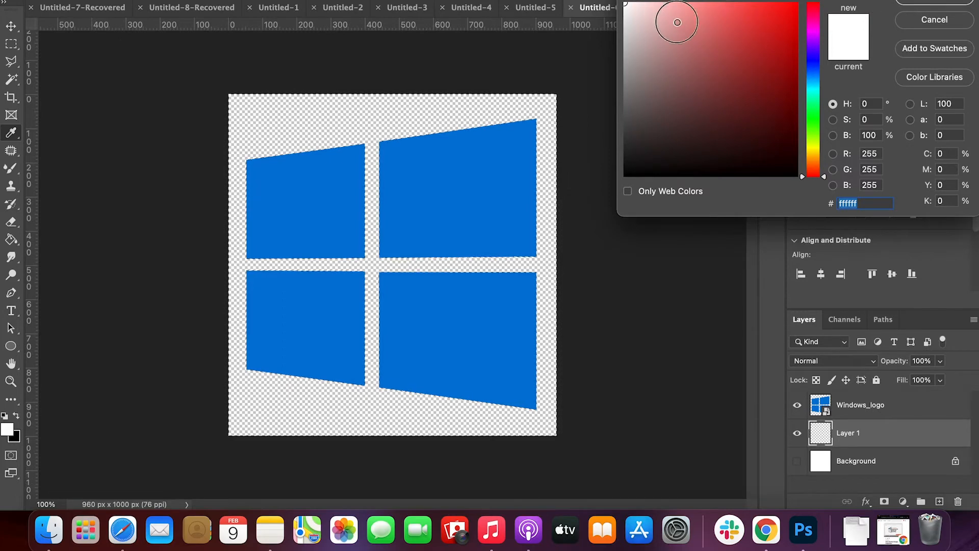
pyautogui.moveTo(678, 17); pyautogui.dragTo(590, 2)
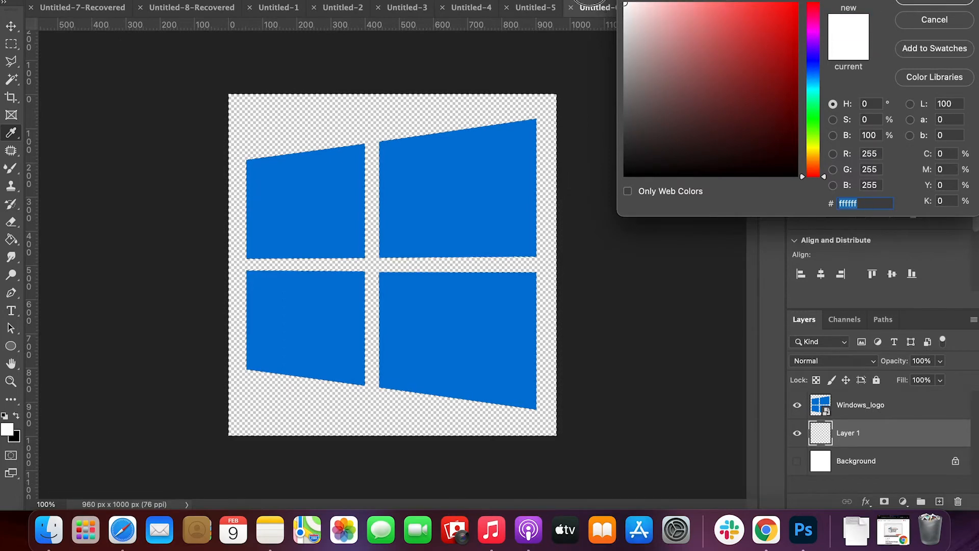
pyautogui.click(944, 3)
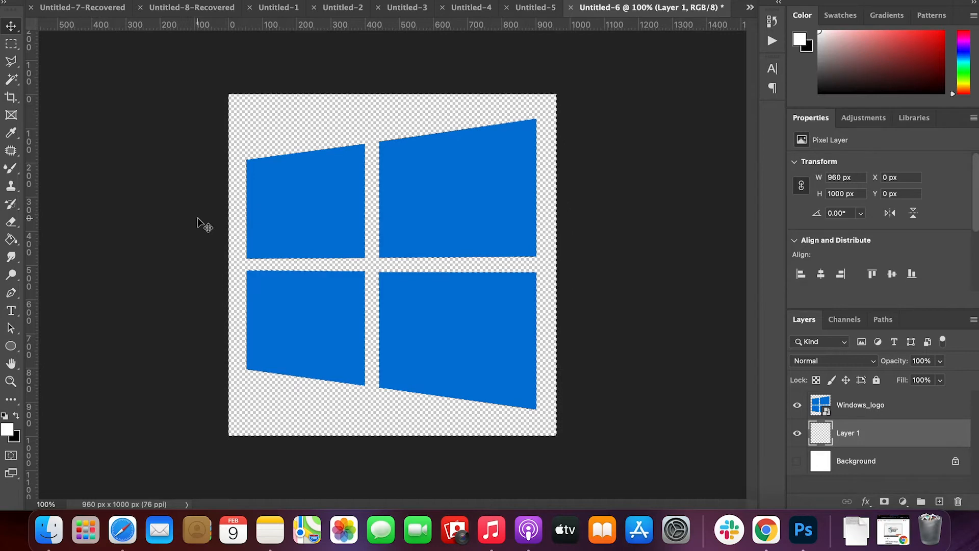
pyautogui.click(12, 242)
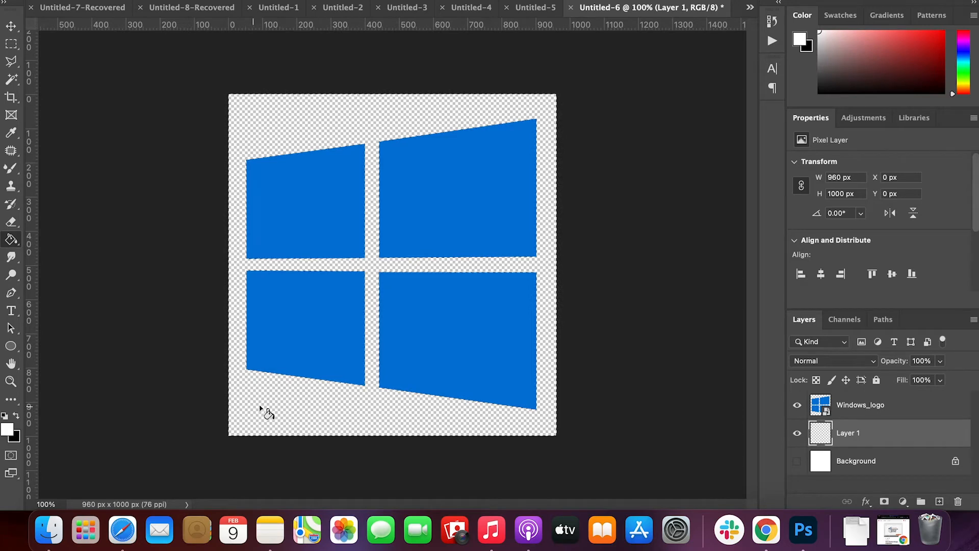
# Try filling the area around the logo on Layer 1 with white and with black, undoing each fill, and restore white as foreground color.
pyautogui.click(295, 404)
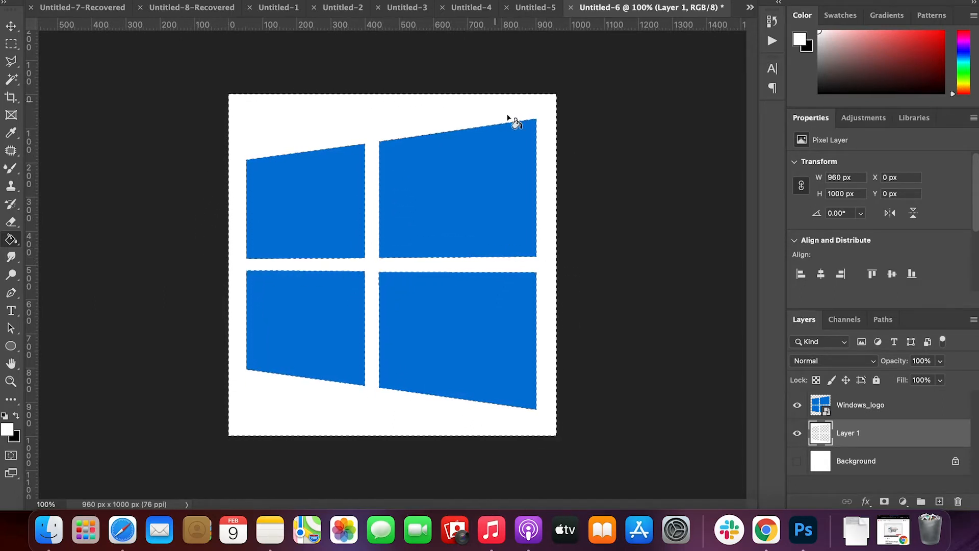
pyautogui.press('super+z')
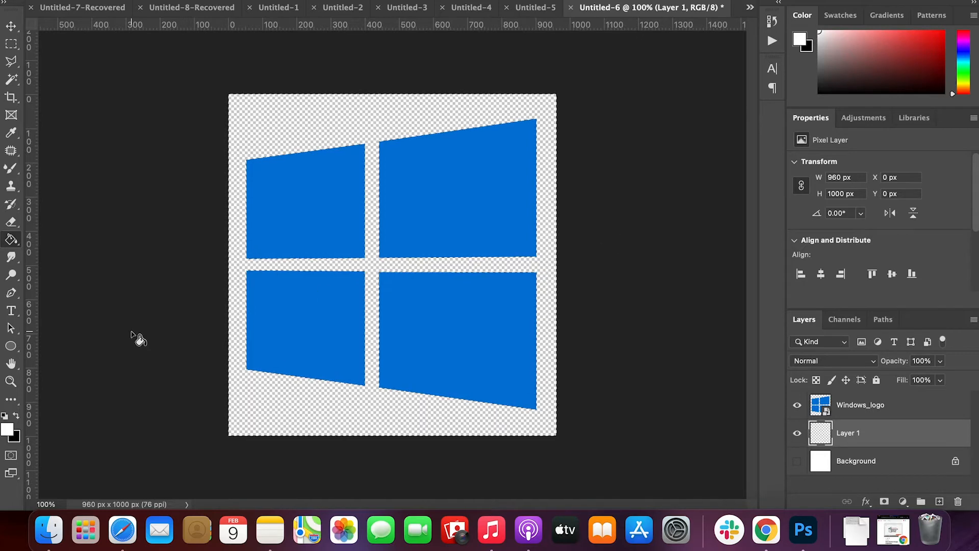
pyautogui.click(15, 415)
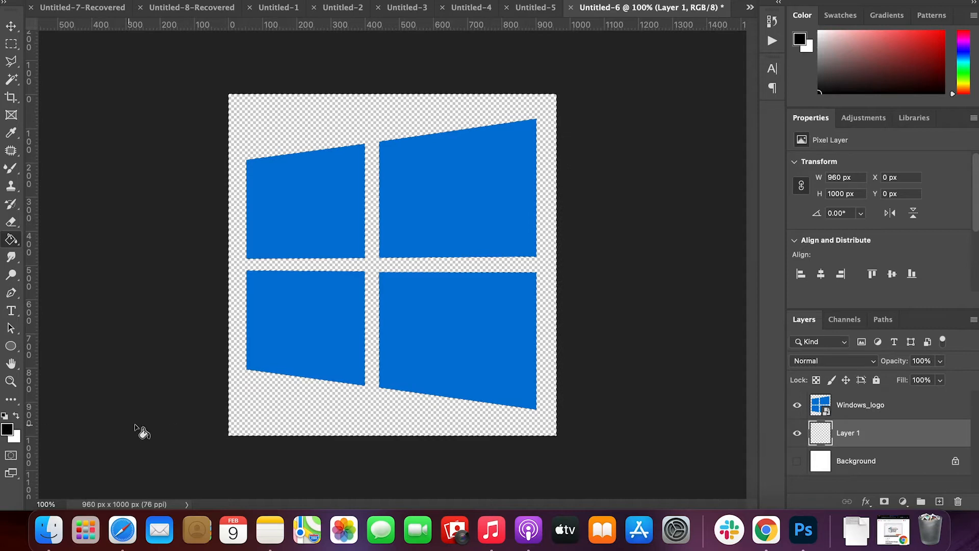
pyautogui.click(310, 407)
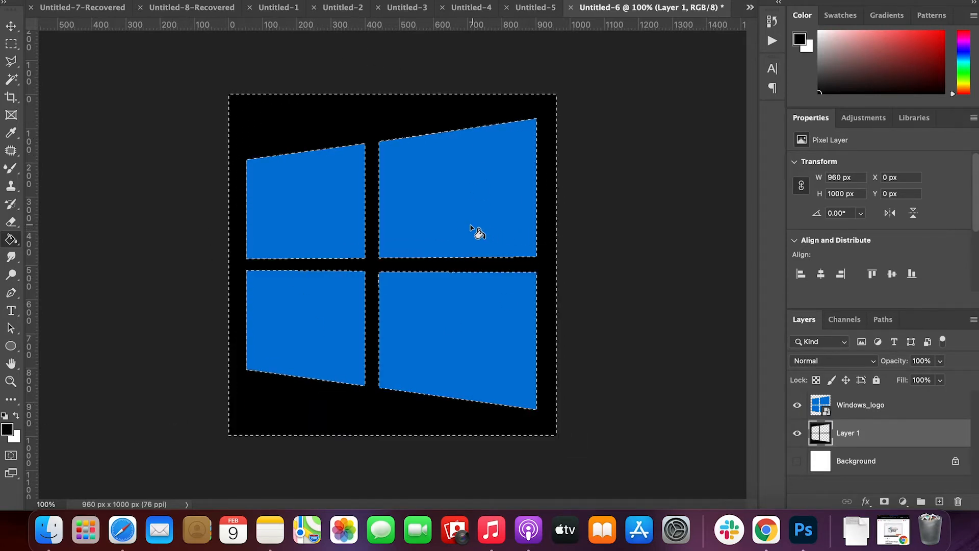
pyautogui.press('super+z')
pyautogui.click(16, 418)
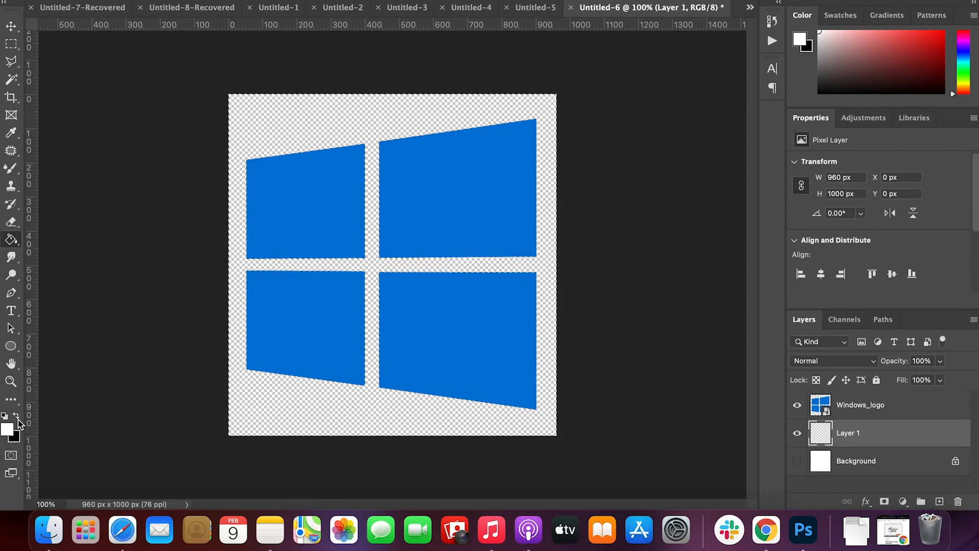
# Fill the selected area around the logo on Layer 1 with white and clear the selection.
pyautogui.click(285, 411)
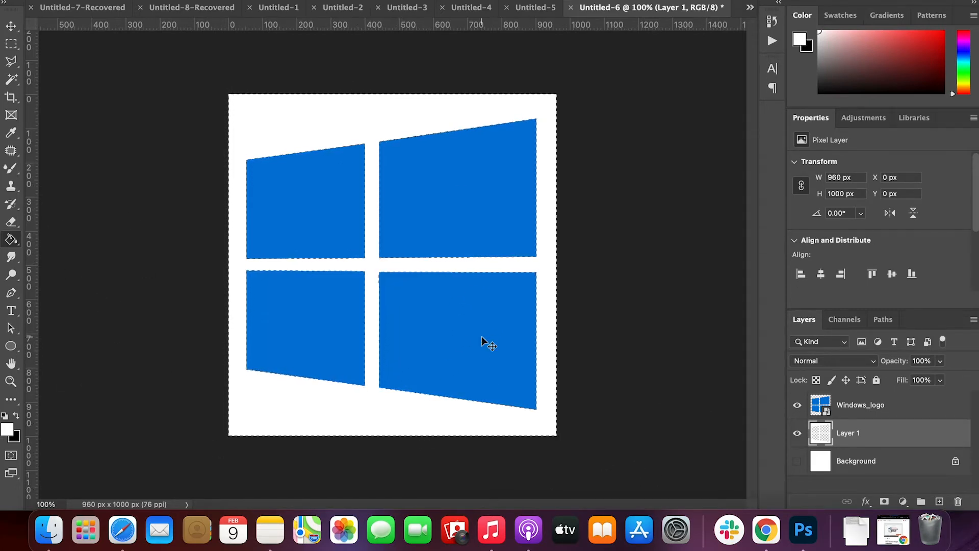
pyautogui.press('super+d')
pyautogui.click(278, 0)
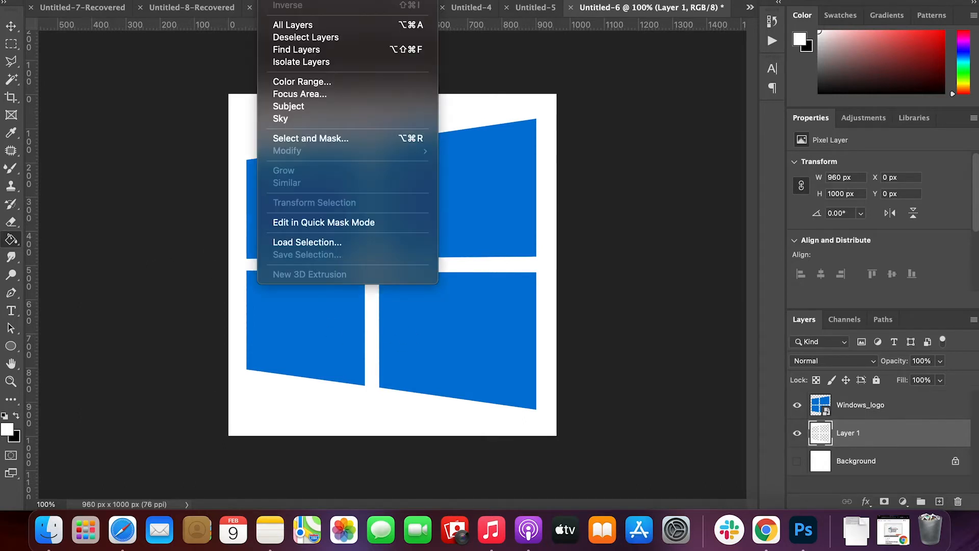
pyautogui.click(278, 0)
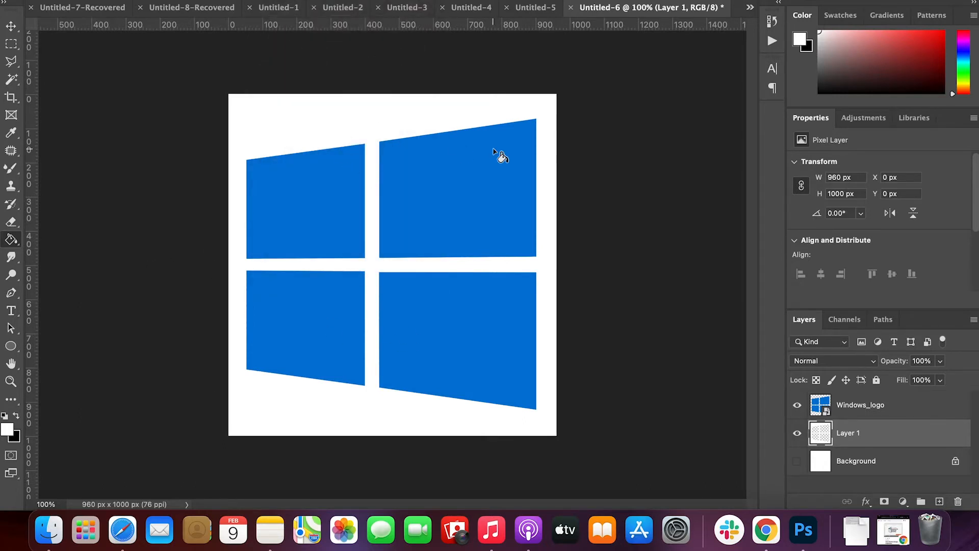
# Hide the Windows_logo layer and save the cutout to the Desktop as a PNG named Windows Icon with the large file size option.
pyautogui.click(797, 406)
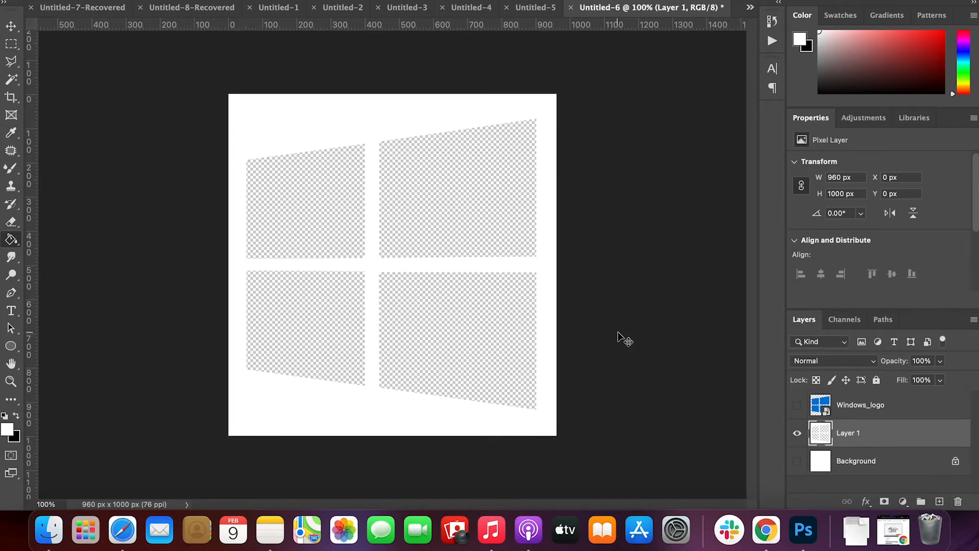
pyautogui.press('super+s')
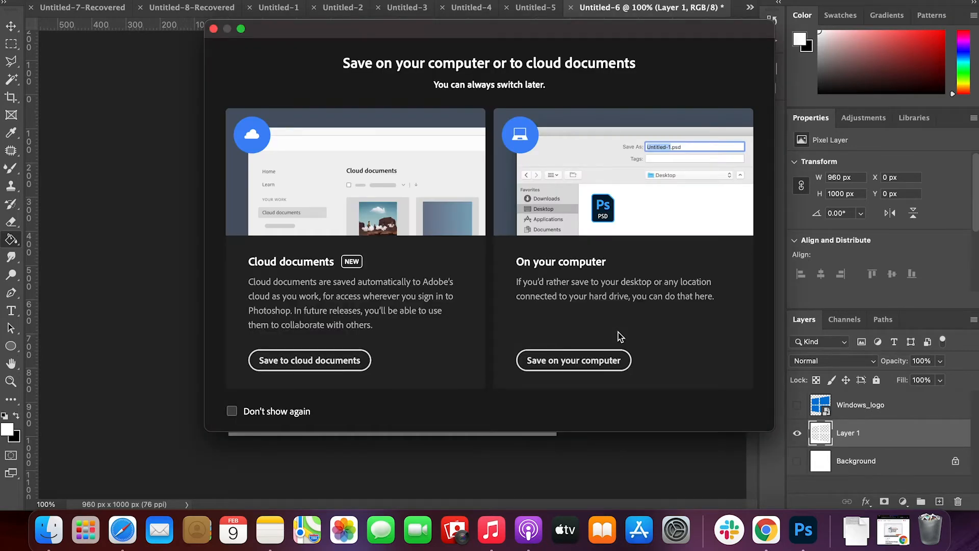
pyautogui.click(577, 360)
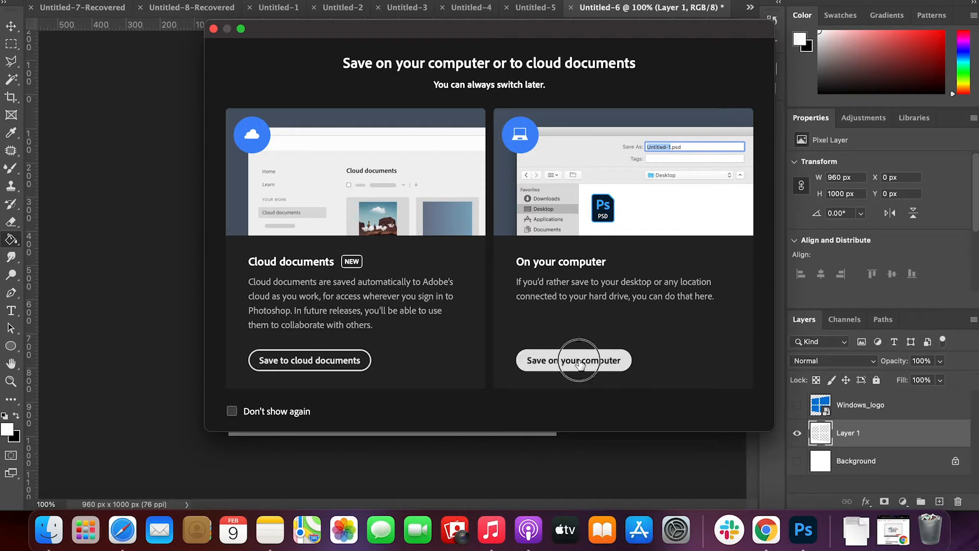
pyautogui.click(497, 53)
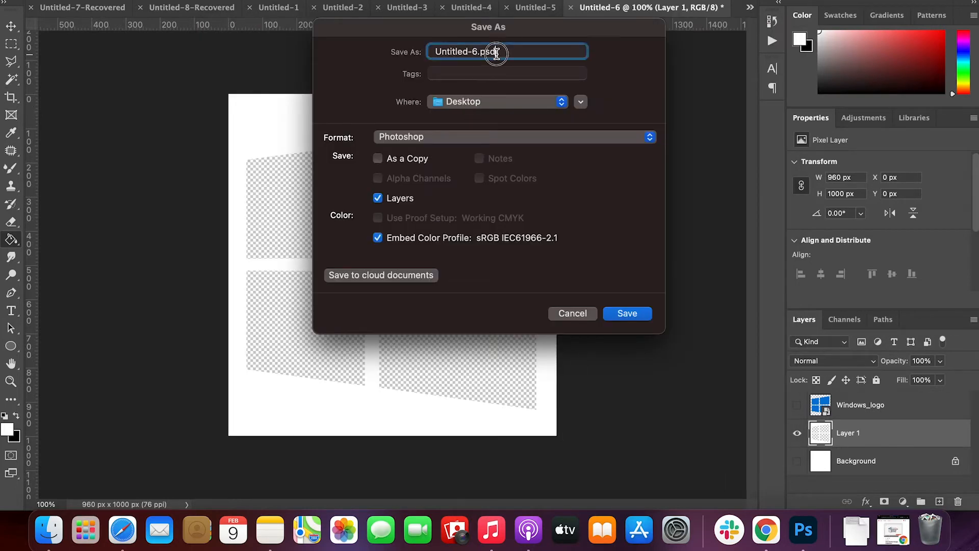
pyautogui.press('super+a')
pyautogui.write('Window')
pyautogui.click(466, 139)
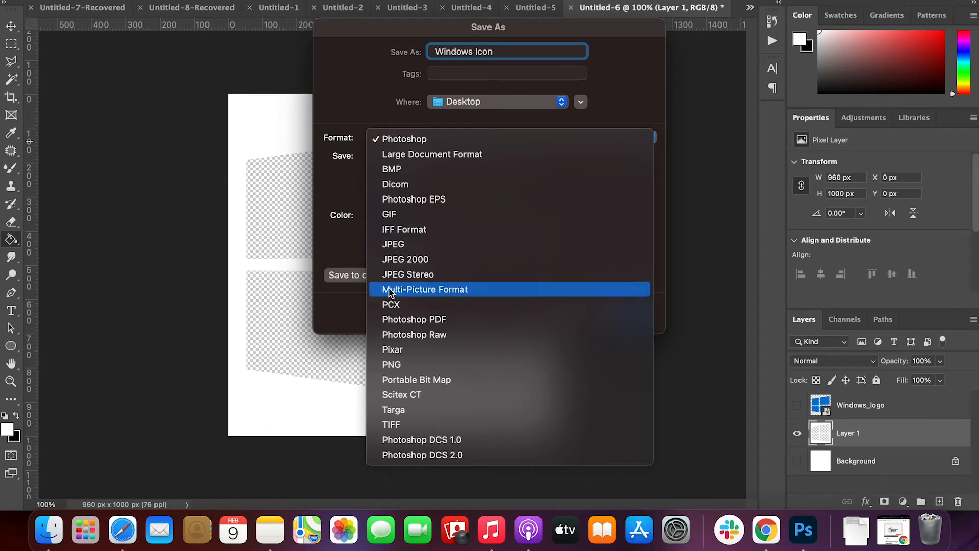
pyautogui.click(466, 365)
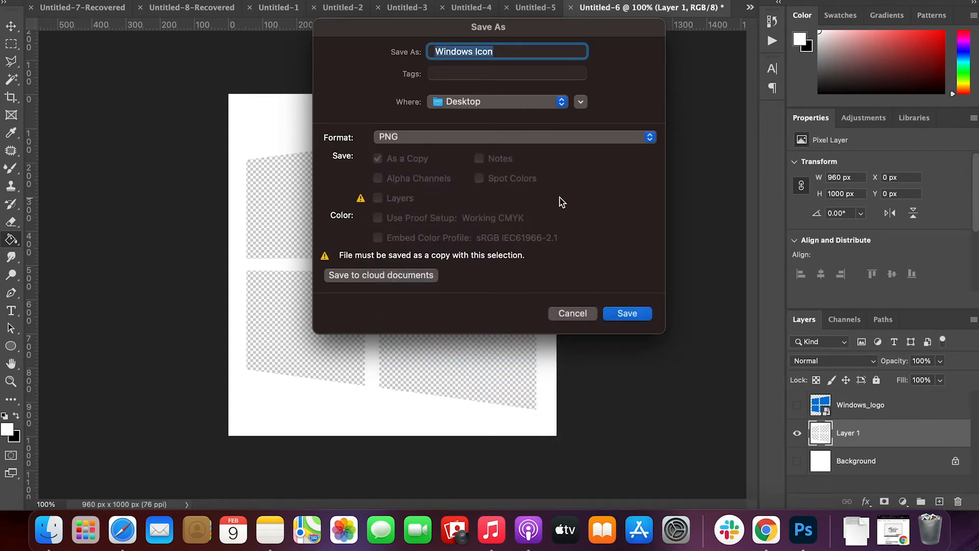
pyautogui.click(632, 317)
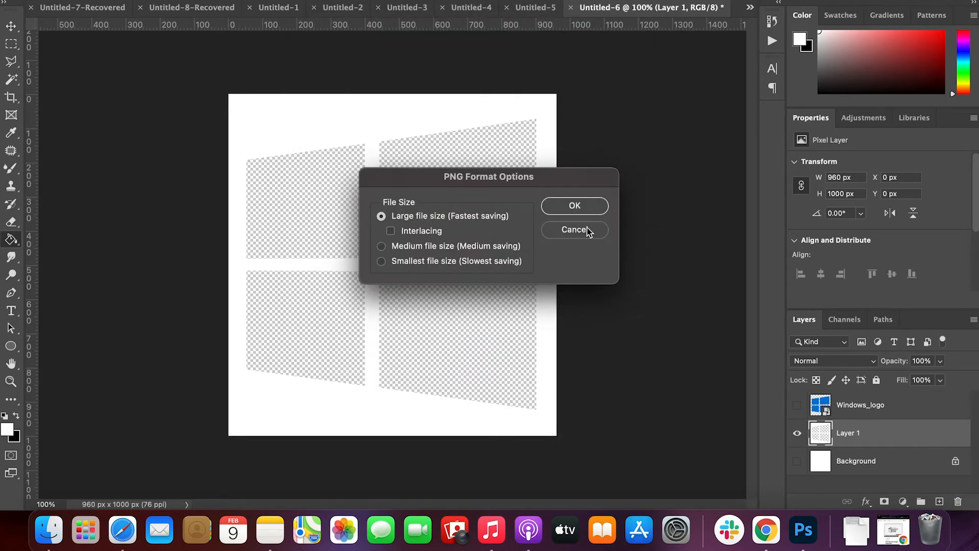
pyautogui.click(578, 210)
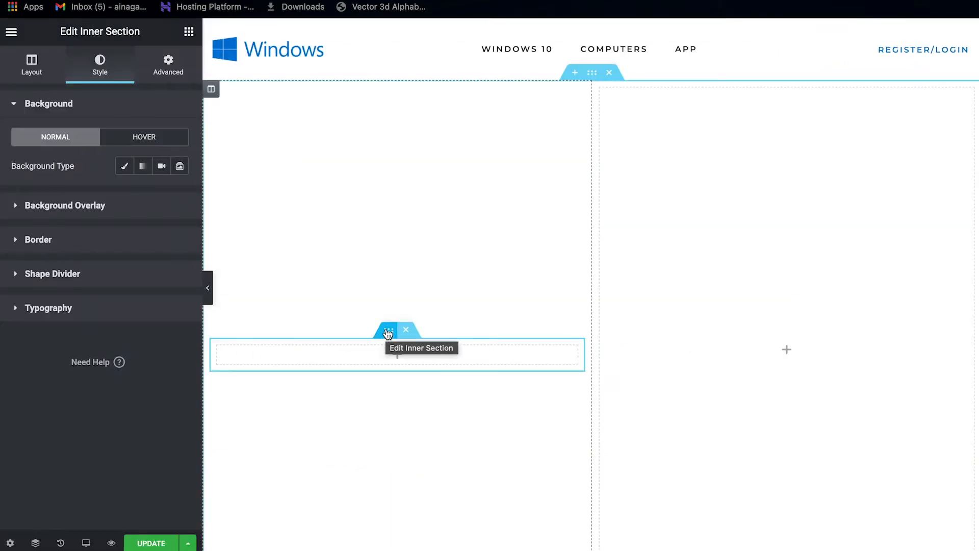
# In the Elementor page, check the hero section's height setting and its first column's vertical alignment.
pyautogui.click(593, 74)
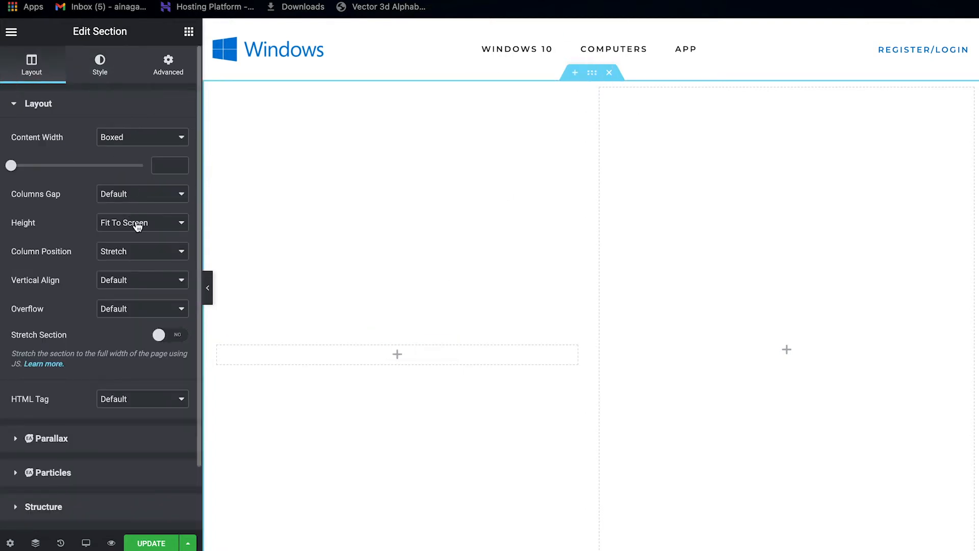
pyautogui.click(138, 226)
pyautogui.click(136, 220)
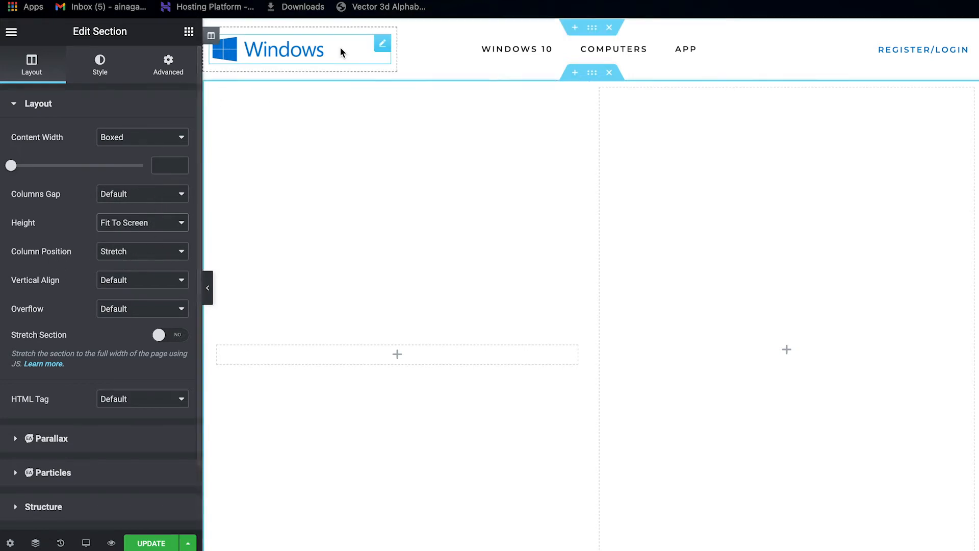
pyautogui.click(212, 92)
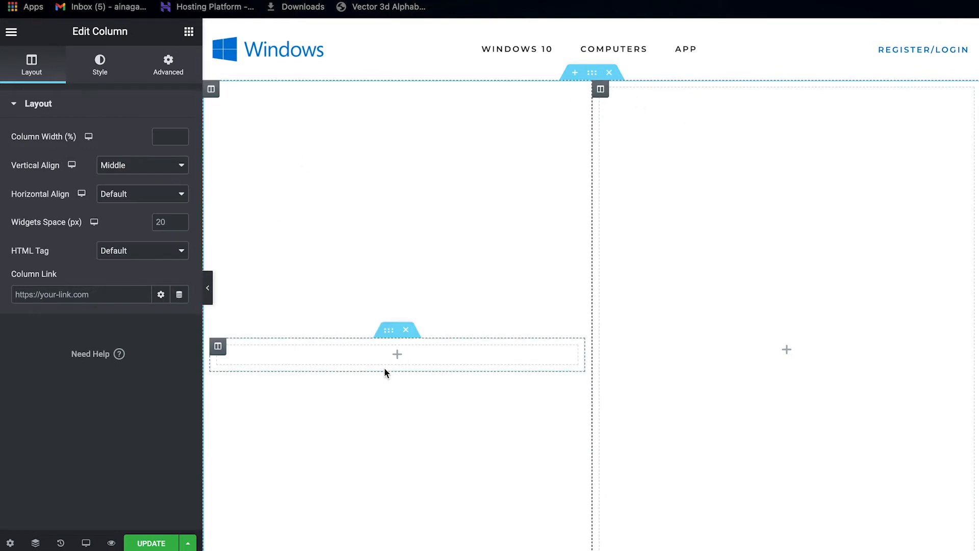
# Give the inner section a video background using the link of YouTube's "Microsoft Edge | Security & Remote Work @ Ignite 2020".
pyautogui.click(388, 333)
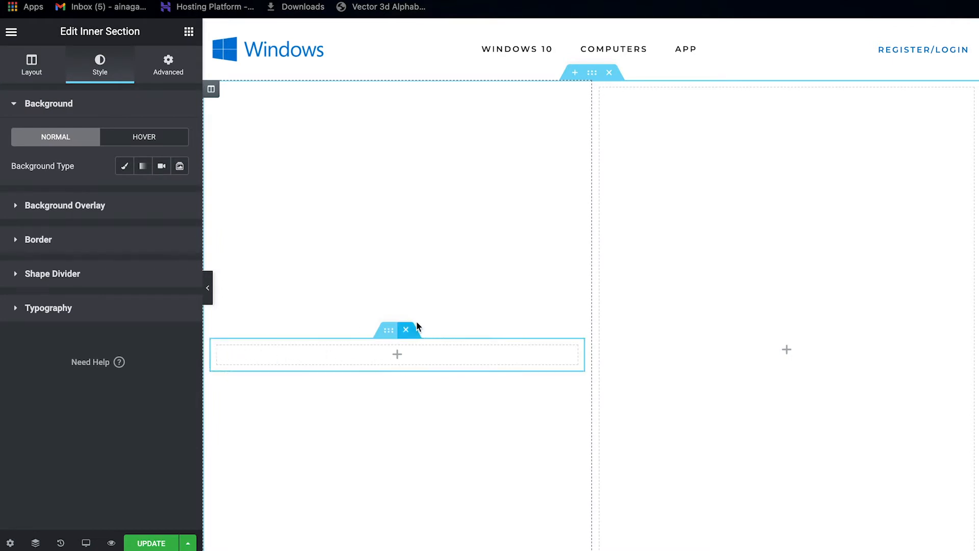
pyautogui.click(387, 332)
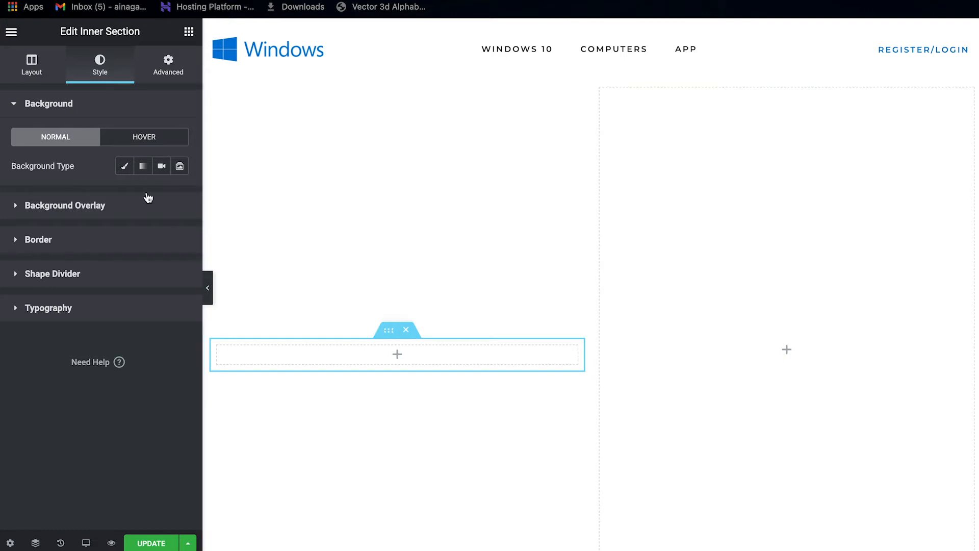
pyautogui.click(101, 69)
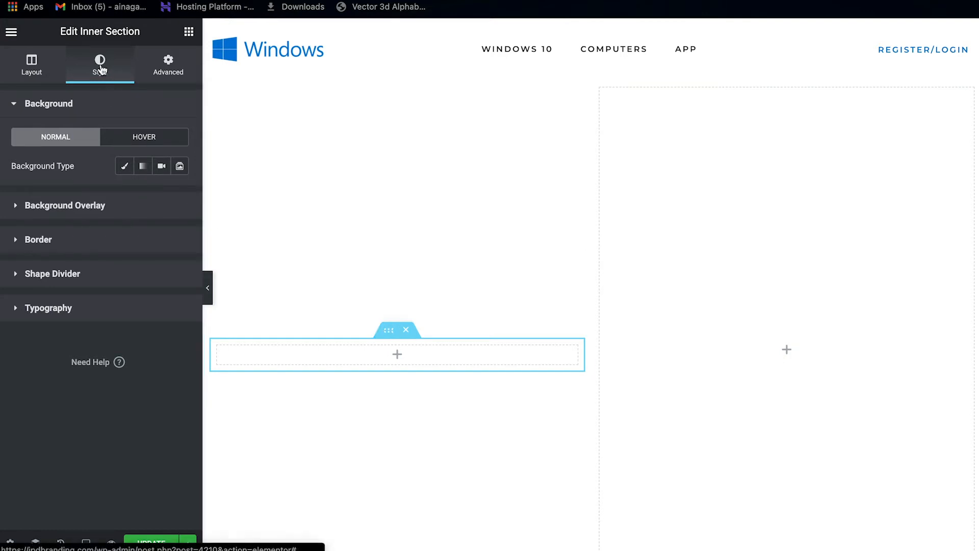
pyautogui.click(161, 169)
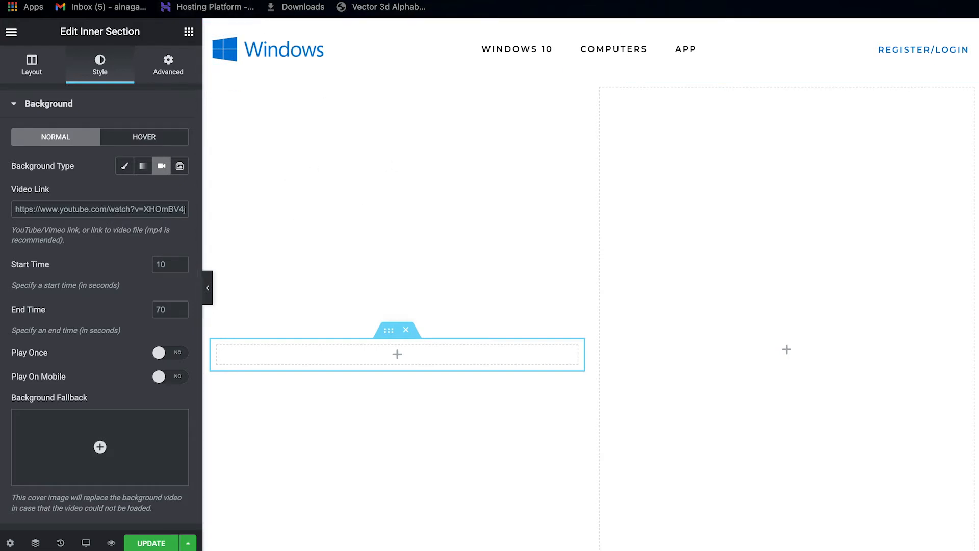
pyautogui.hotkey('ctrl', 'Tab')
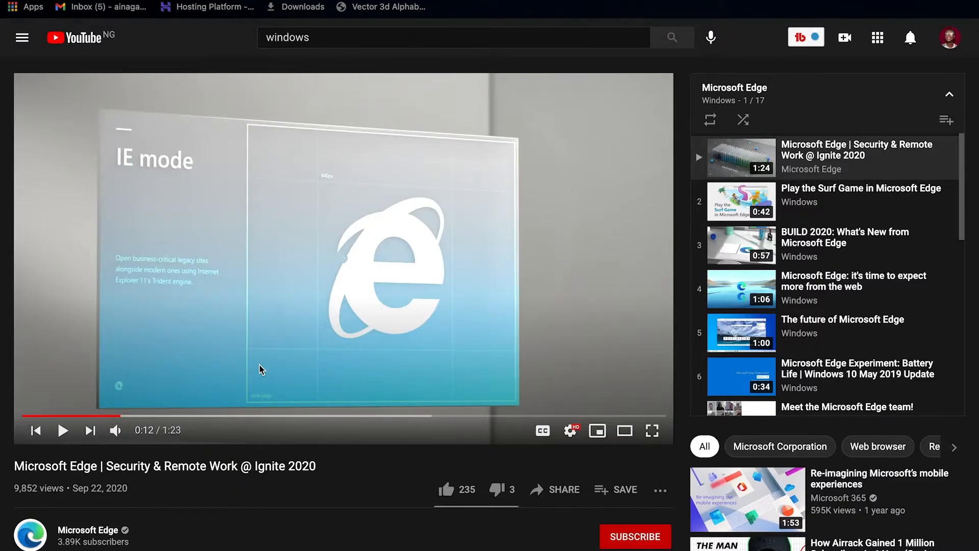
pyautogui.scroll(-2, 261, 362)
pyautogui.scroll(2, 224, 428)
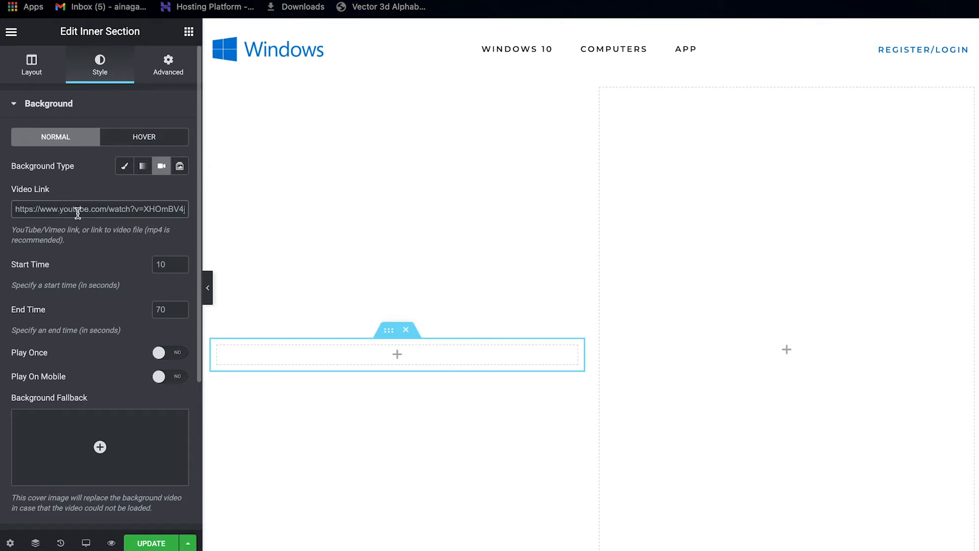
pyautogui.press('super+v')
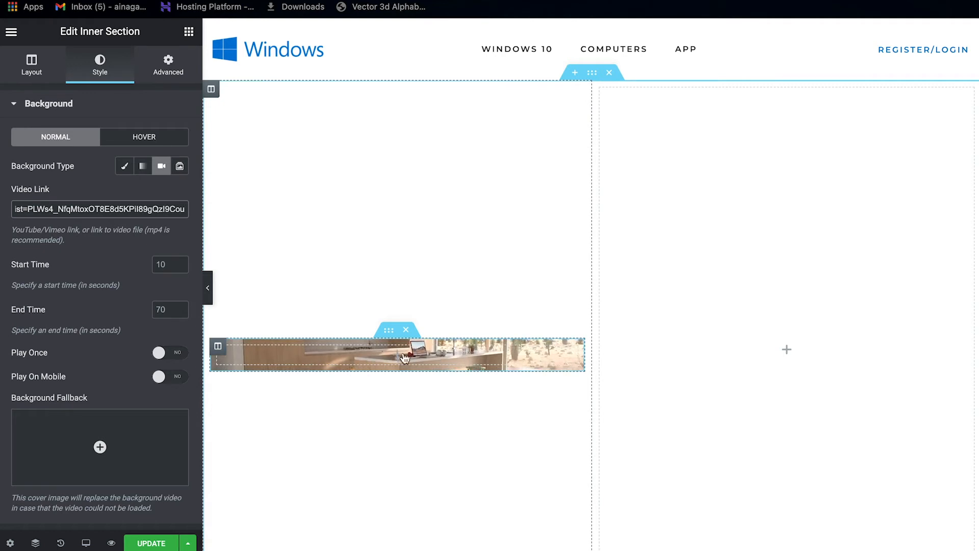
# Give the inner section a classic background overlay using Windows Icon.png uploaded from the Desktop.
pyautogui.click(89, 107)
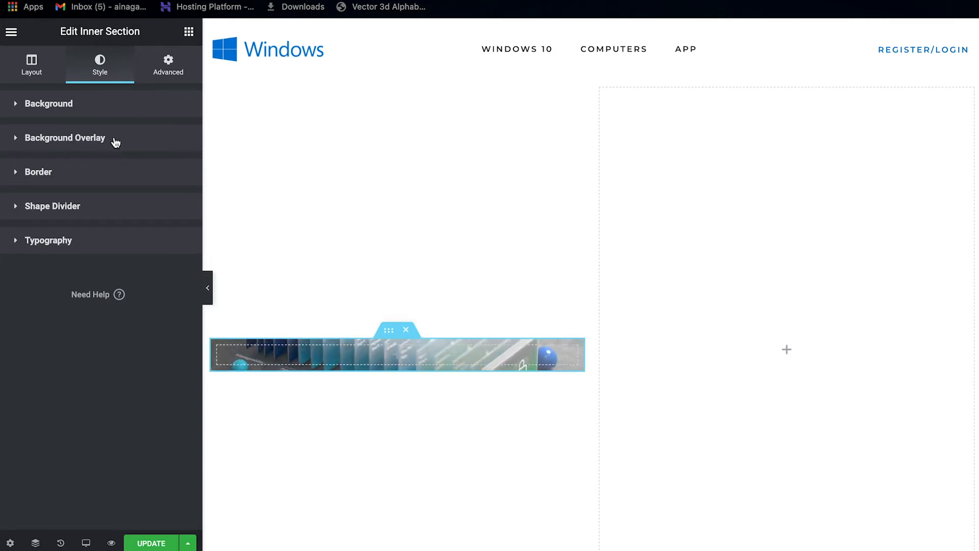
pyautogui.click(77, 140)
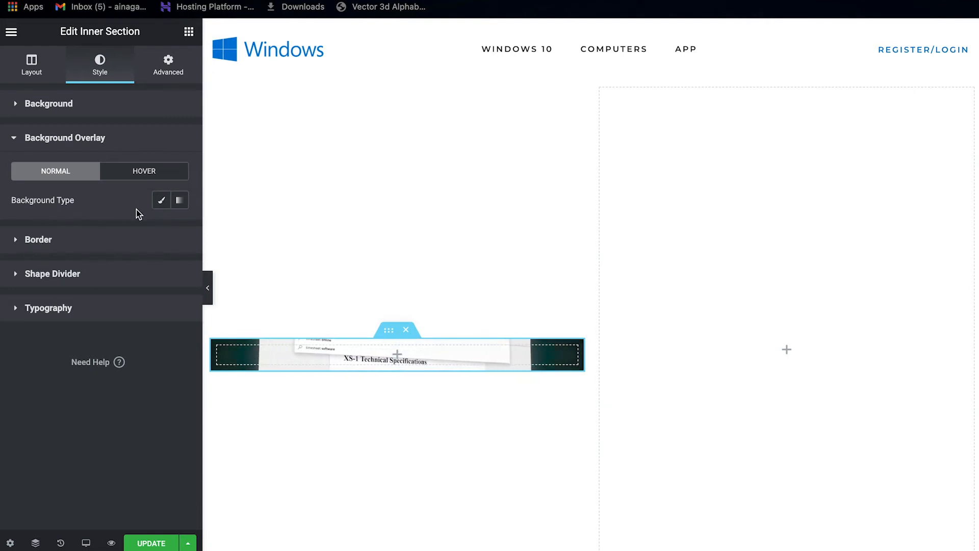
pyautogui.click(161, 207)
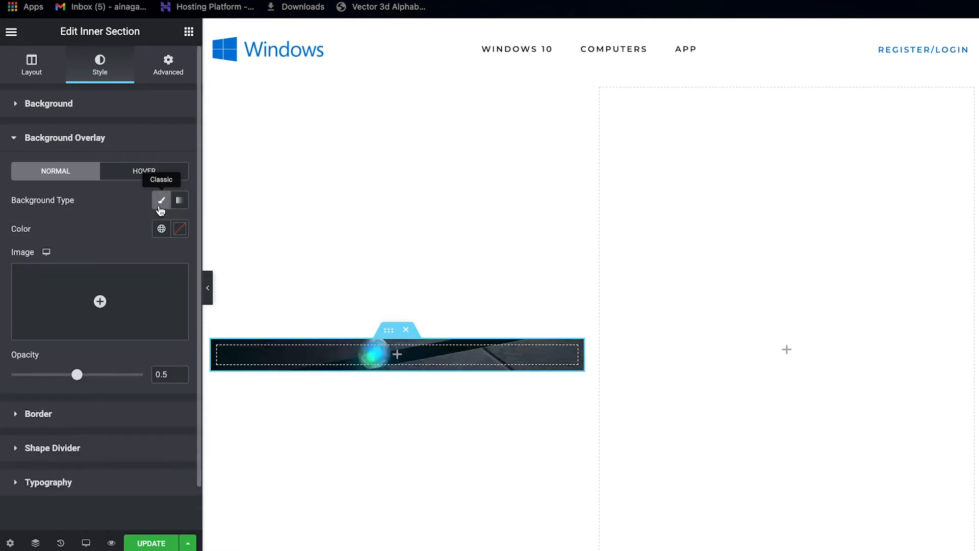
pyautogui.moveTo(123, 295)
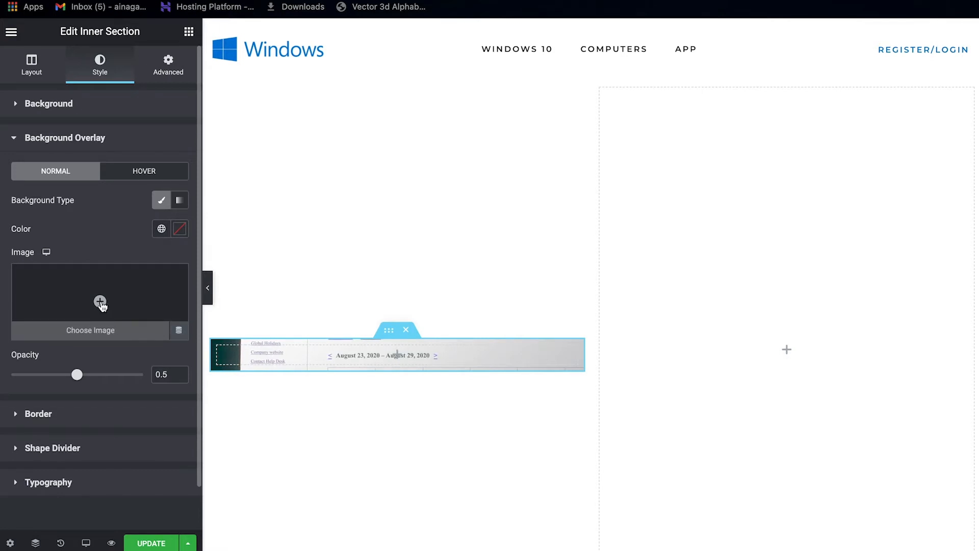
pyautogui.click(101, 303)
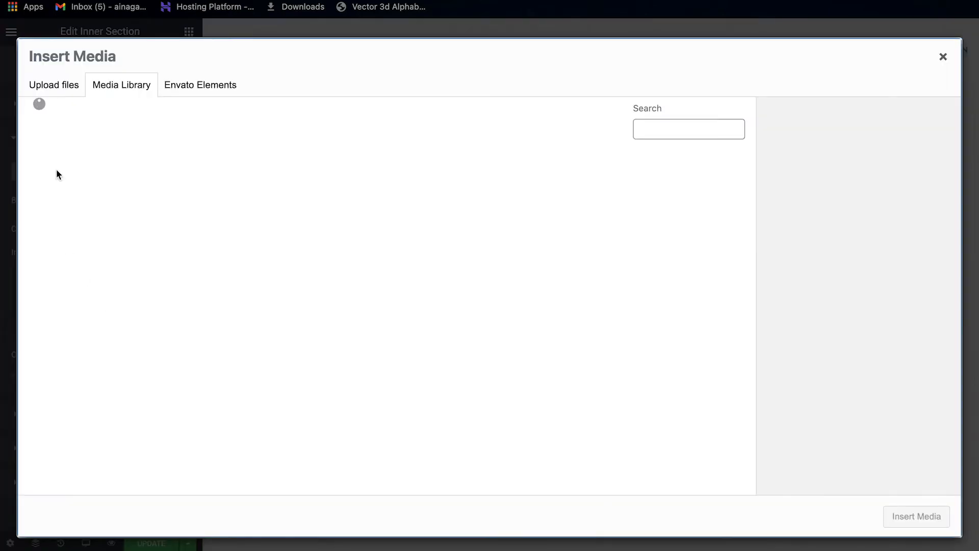
pyautogui.click(70, 97)
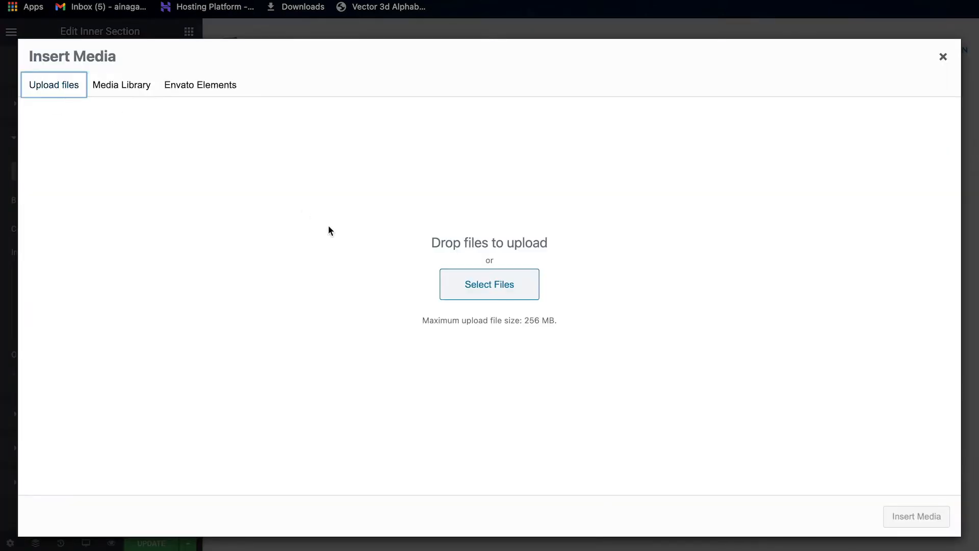
pyautogui.click(500, 291)
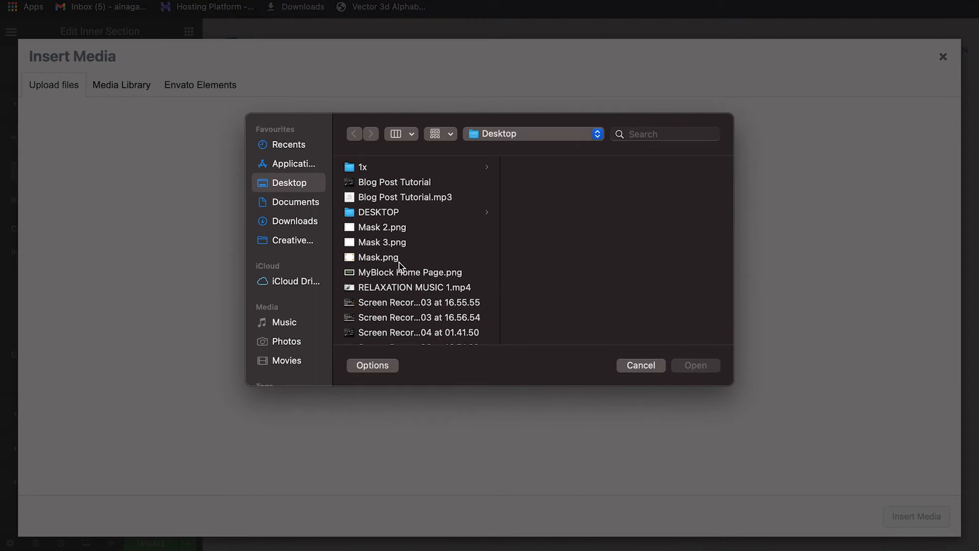
pyautogui.scroll(-10, 403, 275)
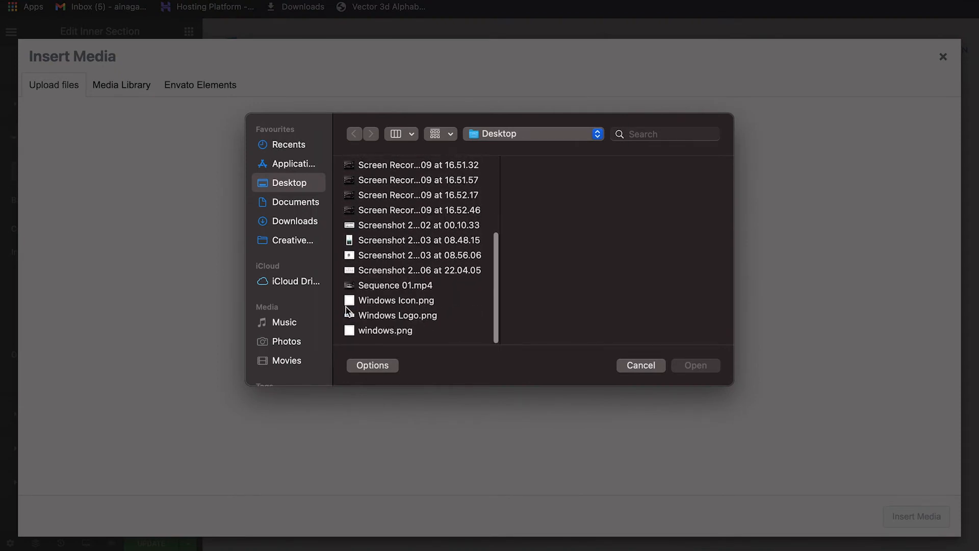
pyautogui.click(401, 304)
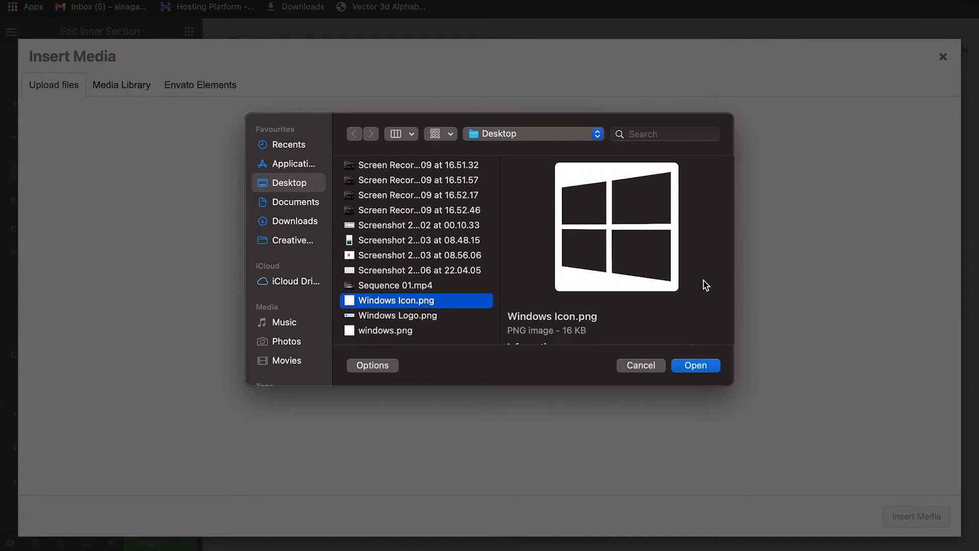
pyautogui.click(706, 366)
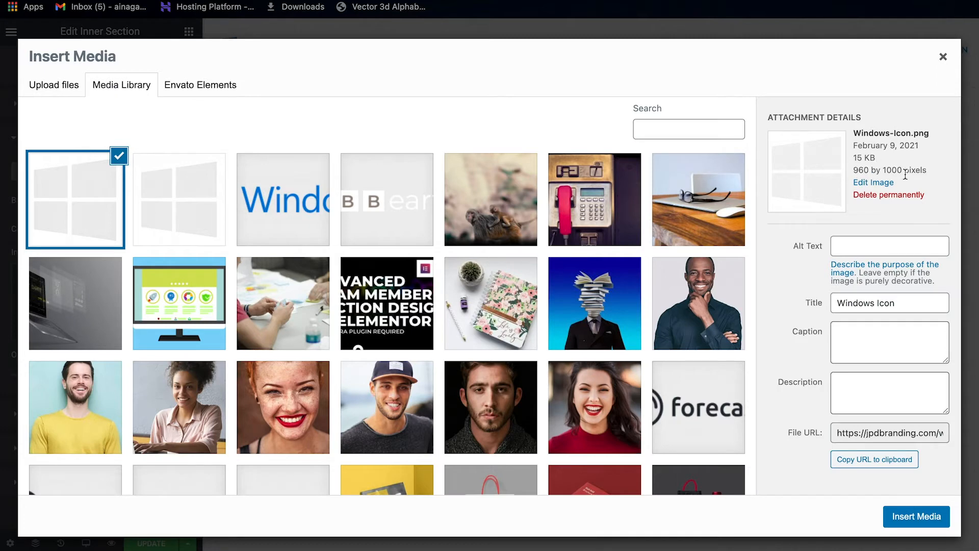
pyautogui.click(925, 520)
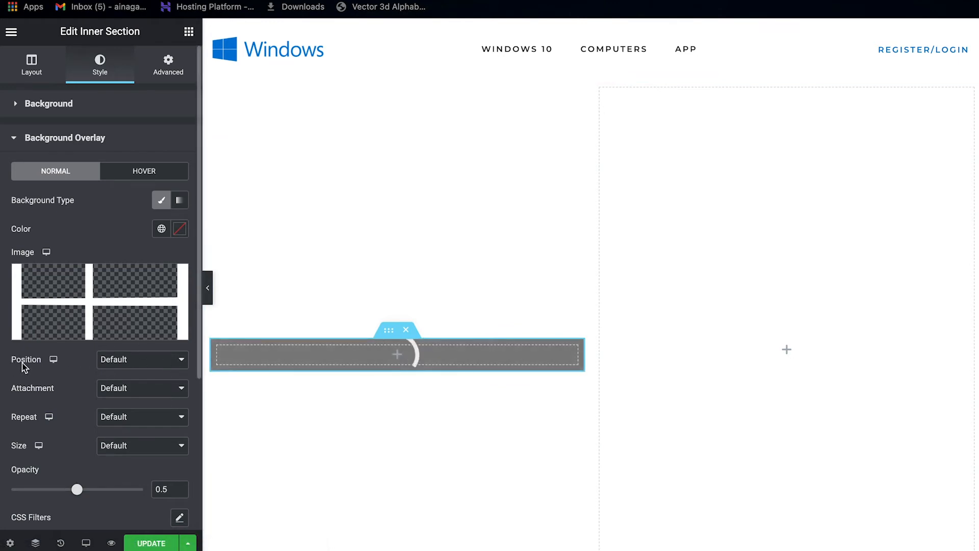
# Set the overlay image's position to Center Center, its size to Cover and its opacity to 1.
pyautogui.click(125, 360)
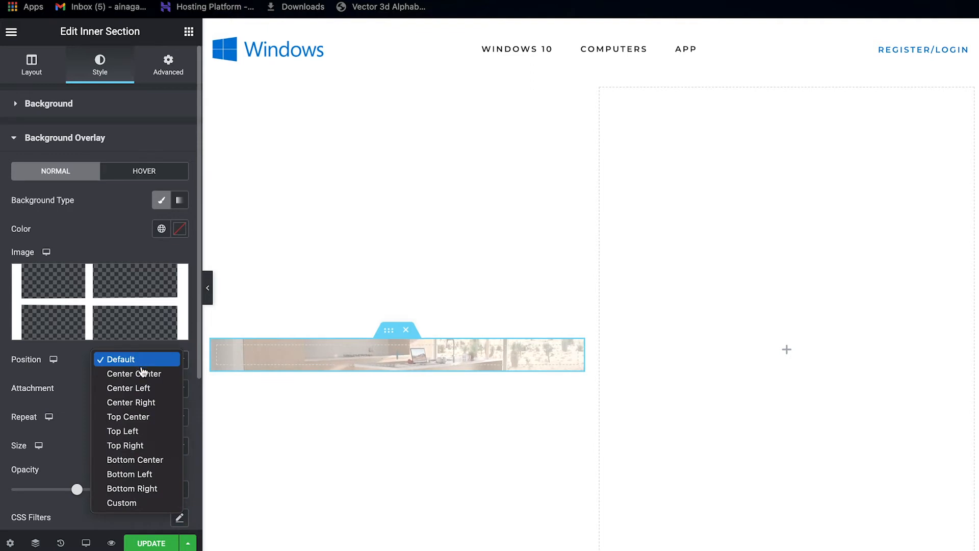
pyautogui.click(144, 373)
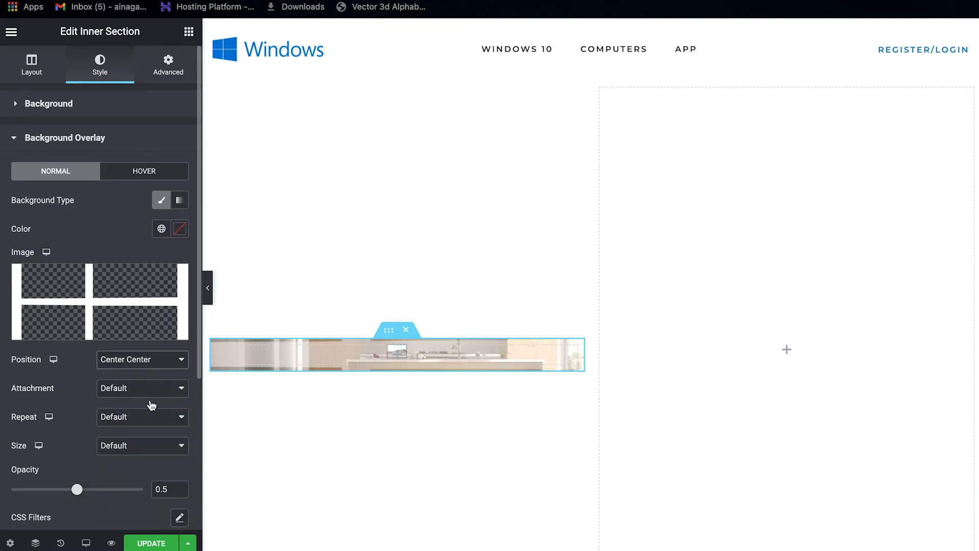
pyautogui.click(152, 447)
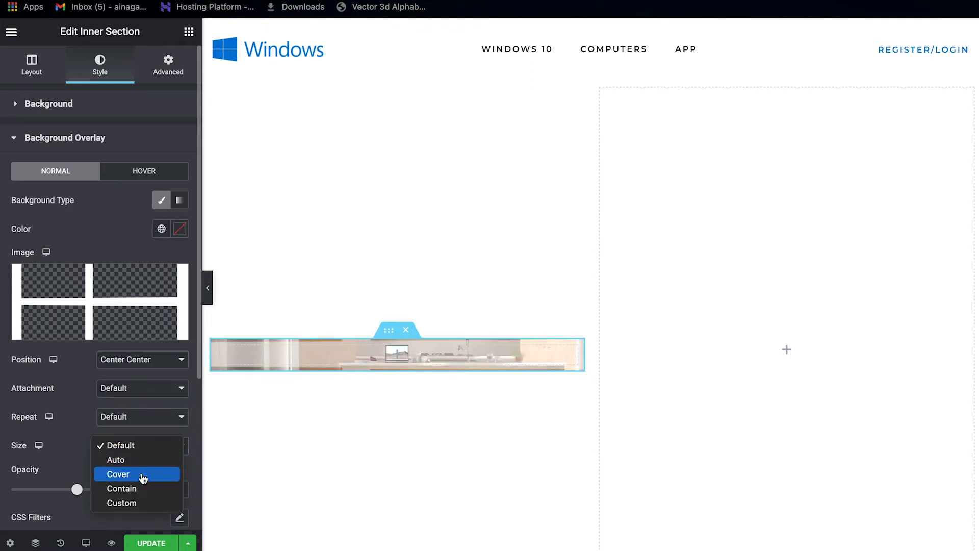
pyautogui.click(142, 475)
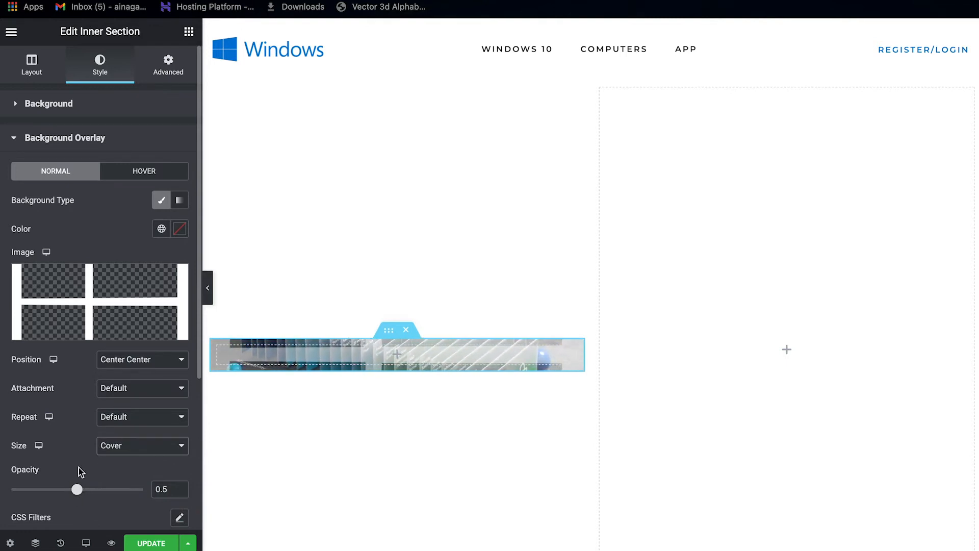
pyautogui.moveTo(79, 489); pyautogui.dragTo(176, 494)
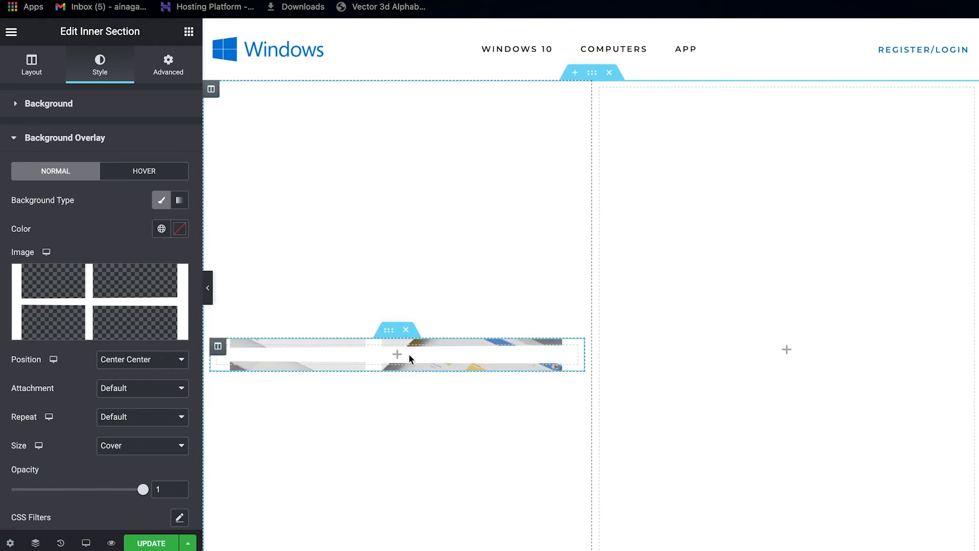
# Add a Spacer widget inside the inner section's column and set its space to 600 px.
pyautogui.click(227, 347)
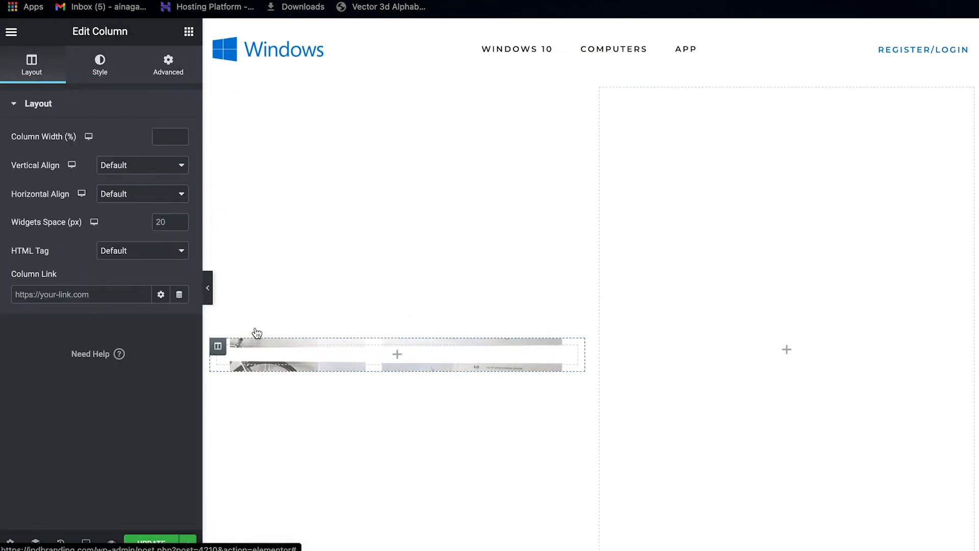
pyautogui.click(169, 66)
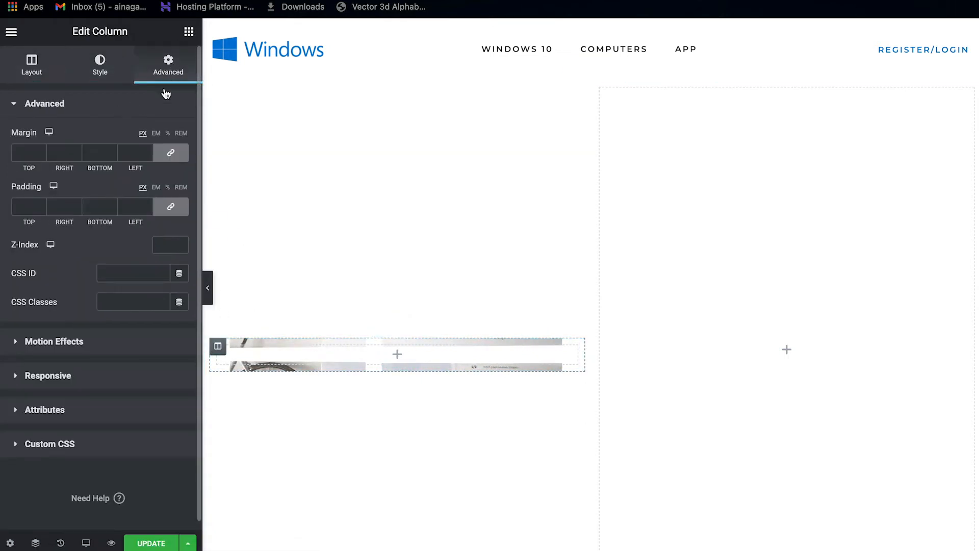
pyautogui.click(189, 33)
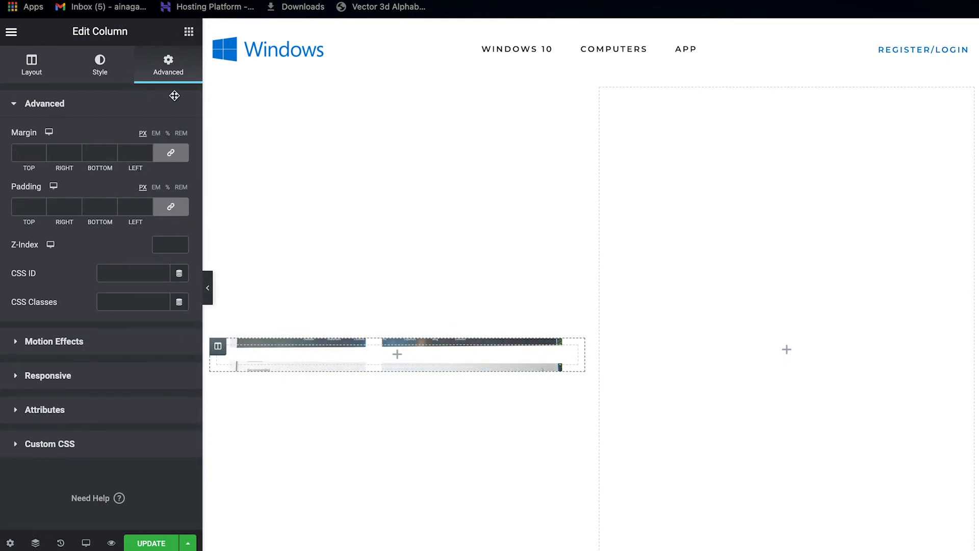
pyautogui.click(188, 31)
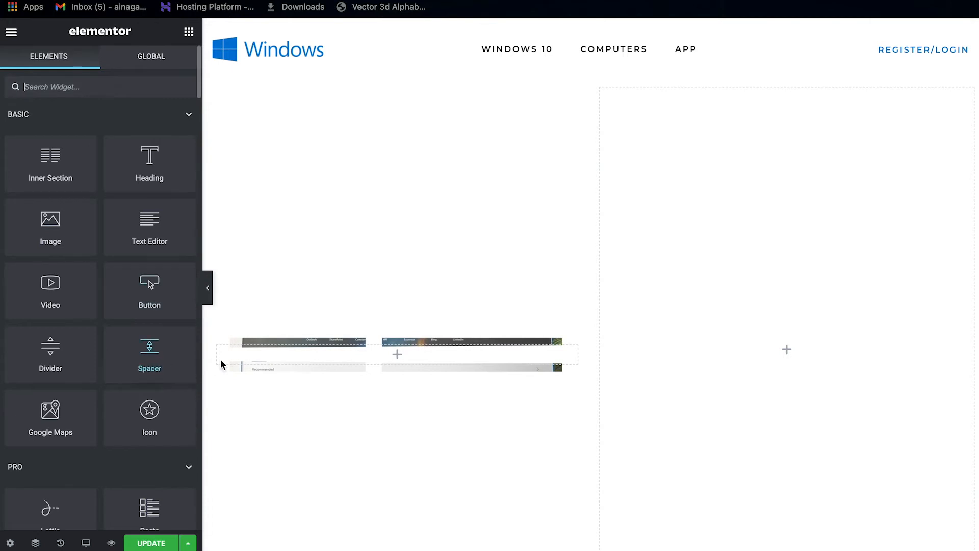
pyautogui.moveTo(158, 352); pyautogui.dragTo(403, 366)
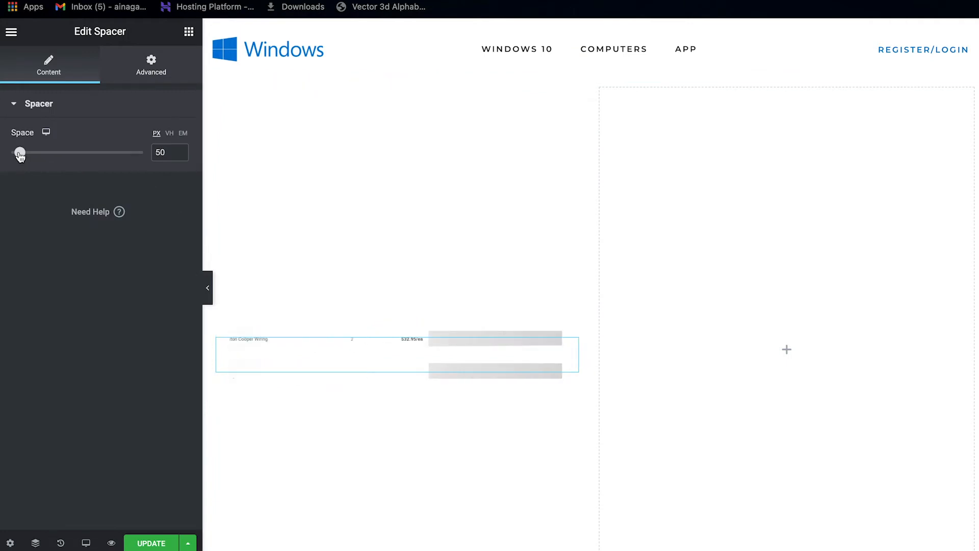
pyautogui.moveTo(19, 154); pyautogui.dragTo(162, 153)
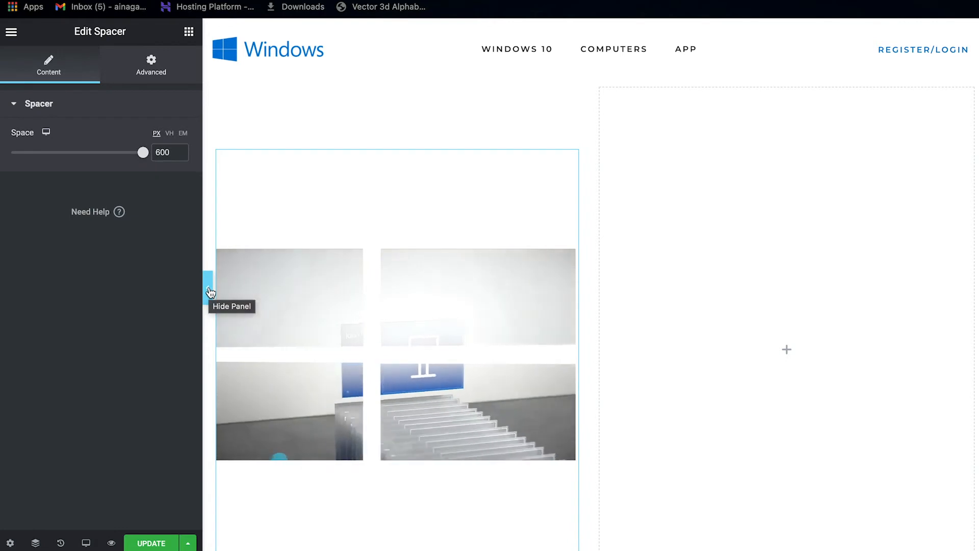
# Preview the logo-masked video at full page width without the editing panel, and bring the panel back.
pyautogui.click(208, 287)
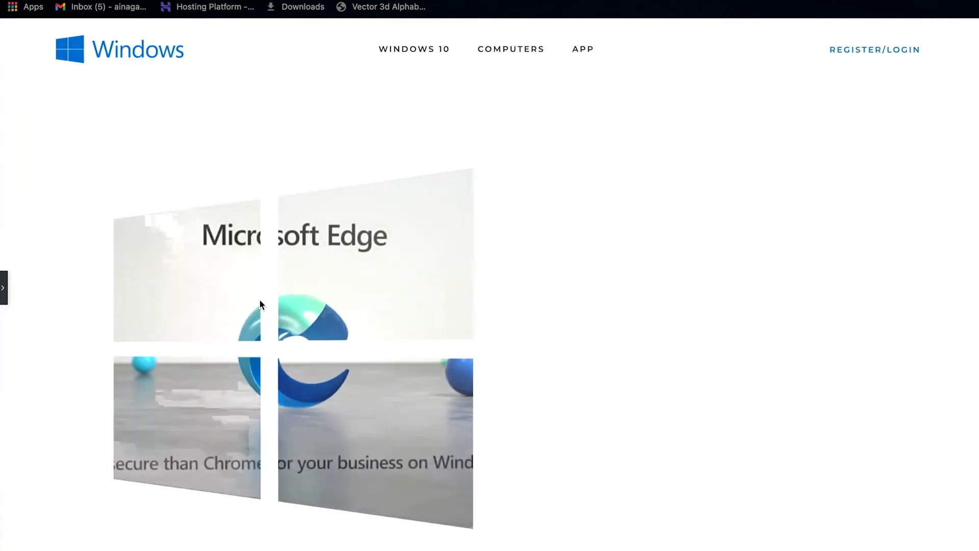
pyautogui.scroll(-2, 259, 296)
pyautogui.scroll(2, 259, 294)
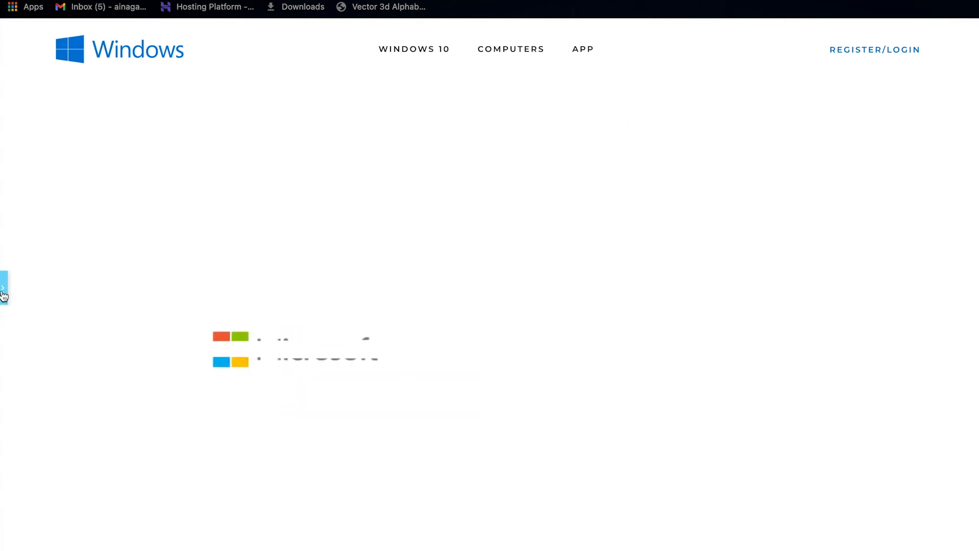
pyautogui.press('super+p')
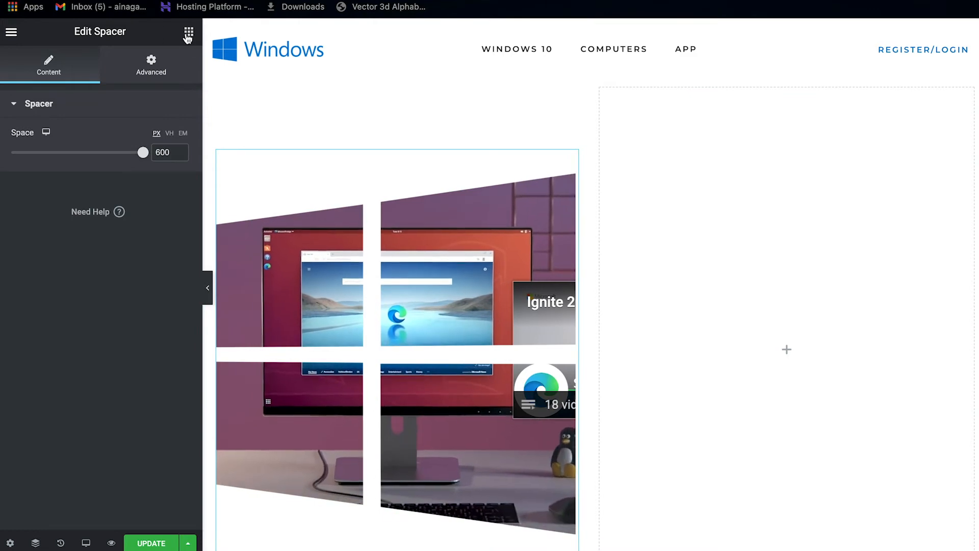
# Switch to the Microsoft Windows website and copy its "Balance work and family" headline.
pyautogui.click(319, 50)
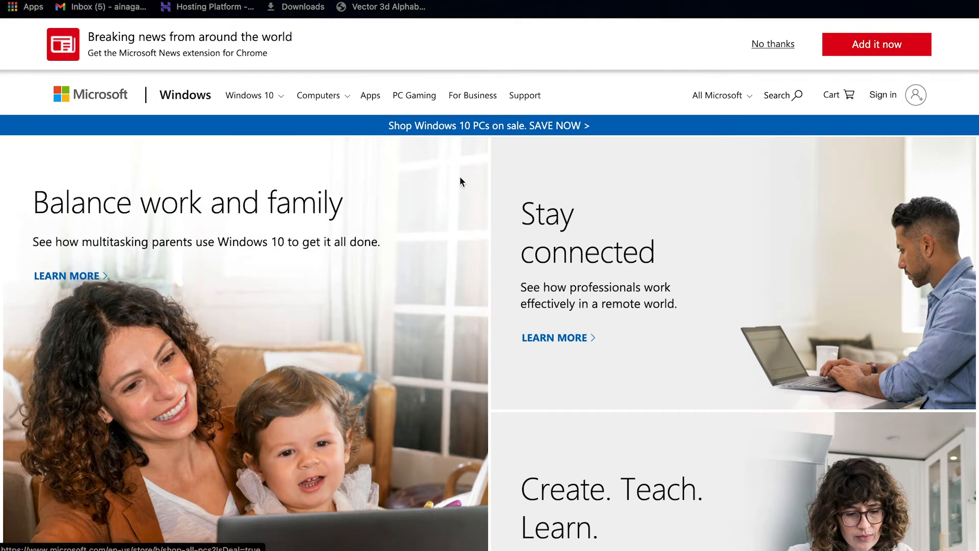
pyautogui.tripleClick(256, 208)
pyautogui.hotkey('ctrl', 'c')
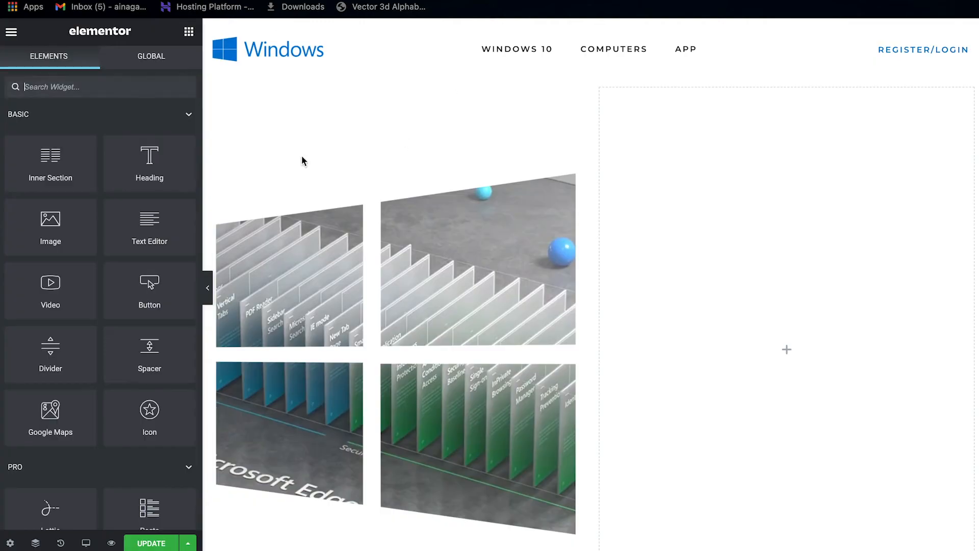
# Back in Elementor, add a Heading widget to the empty second column with the copied title "Balance work and family".
pyautogui.moveTo(141, 157); pyautogui.dragTo(768, 343)
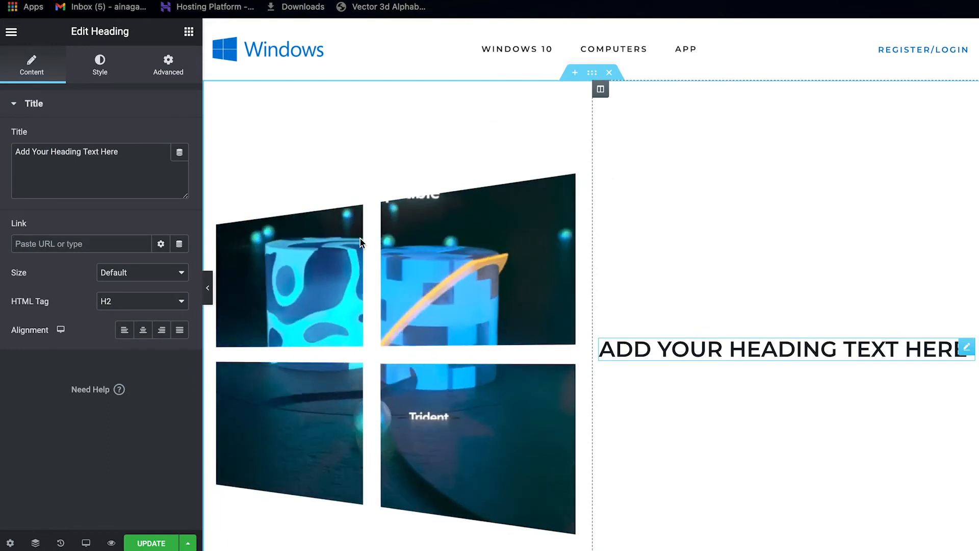
pyautogui.click(160, 182)
pyautogui.hotkey('ctrl', 'a')
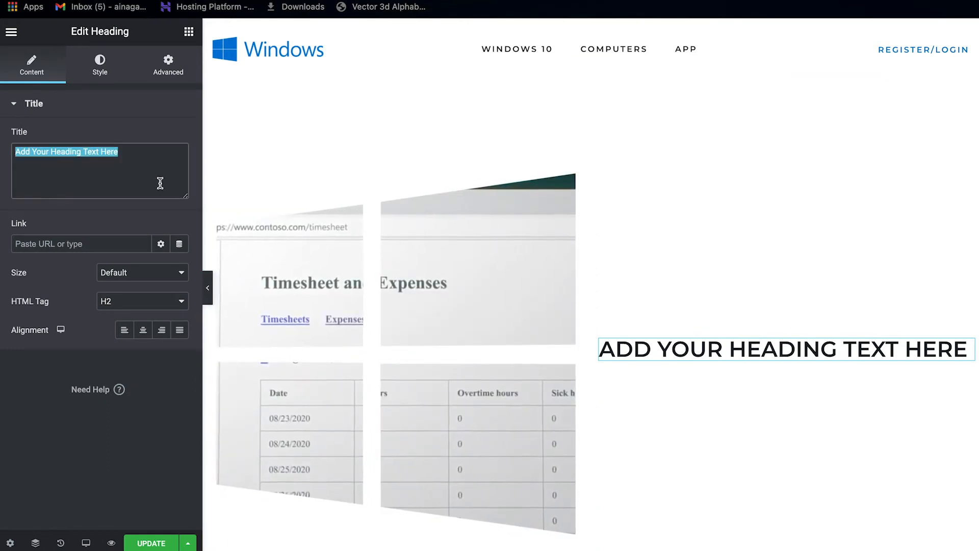
pyautogui.hotkey('ctrl', 'v')
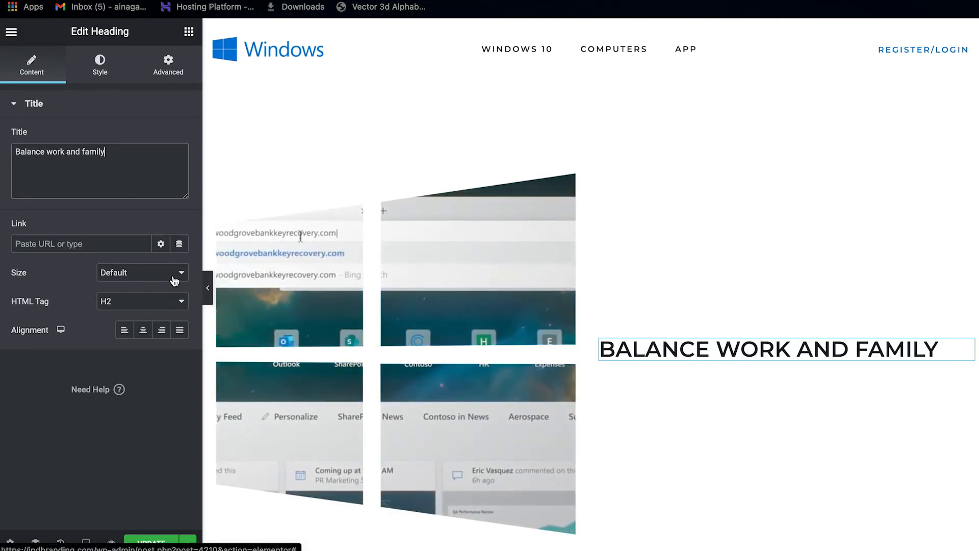
# Style the "Balance work and family" heading's typography with an 80 px size and a weight of 700.
pyautogui.click(102, 76)
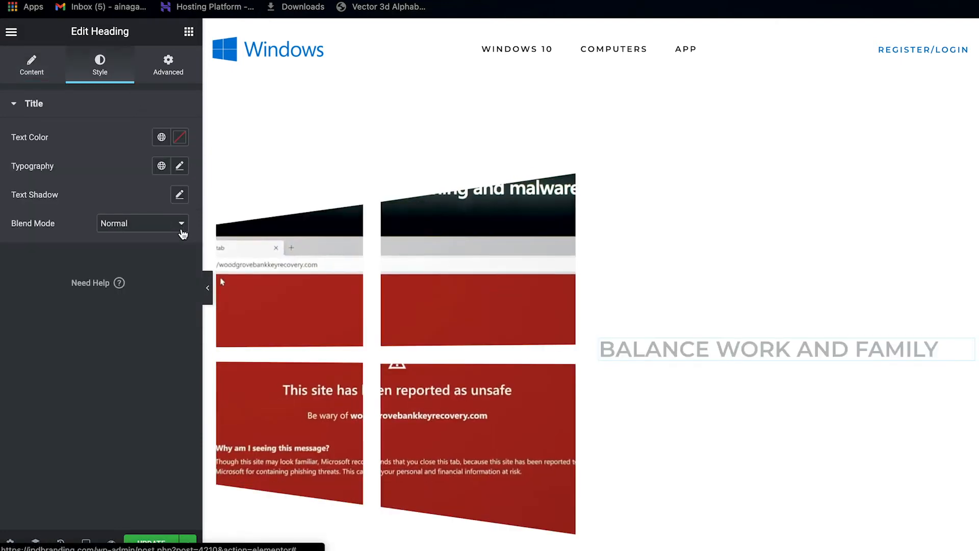
pyautogui.click(180, 167)
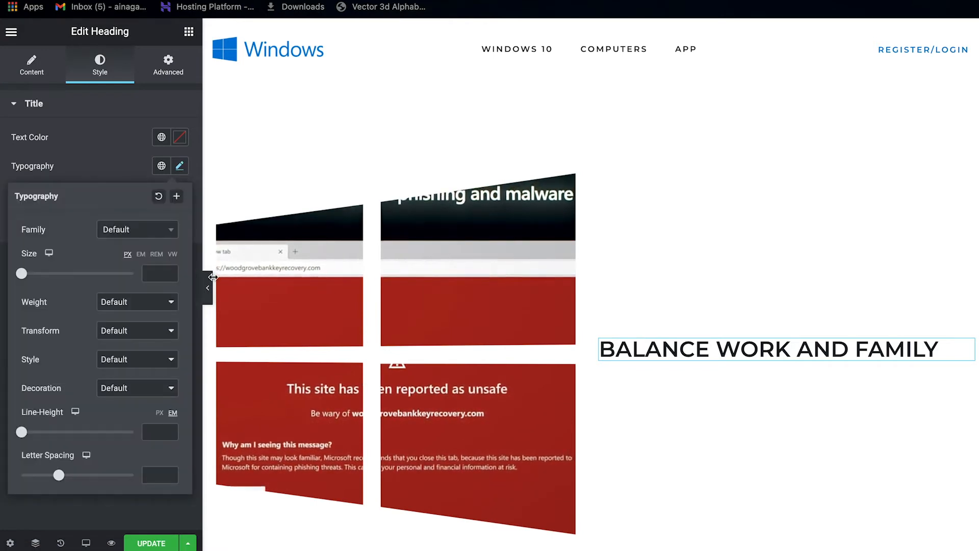
pyautogui.click(153, 274)
pyautogui.write('80')
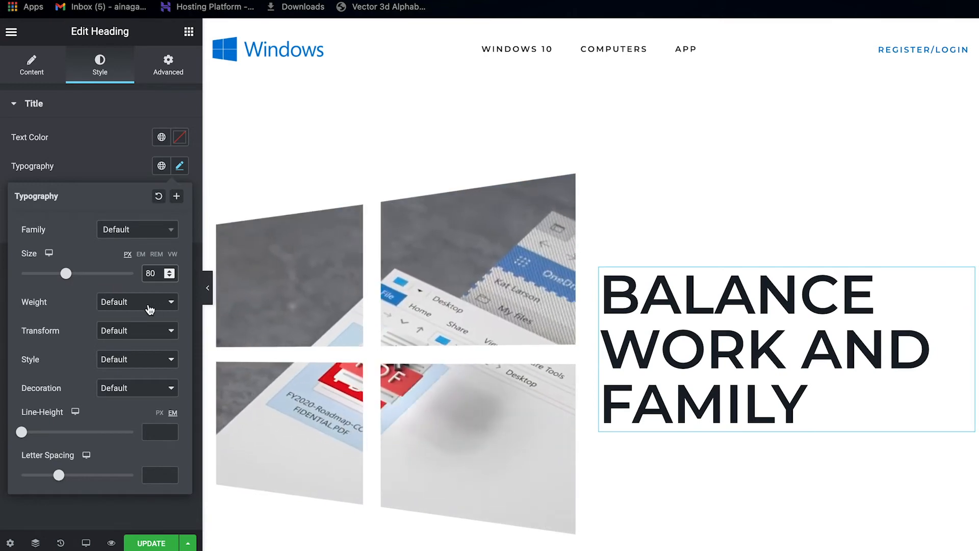
pyautogui.click(130, 306)
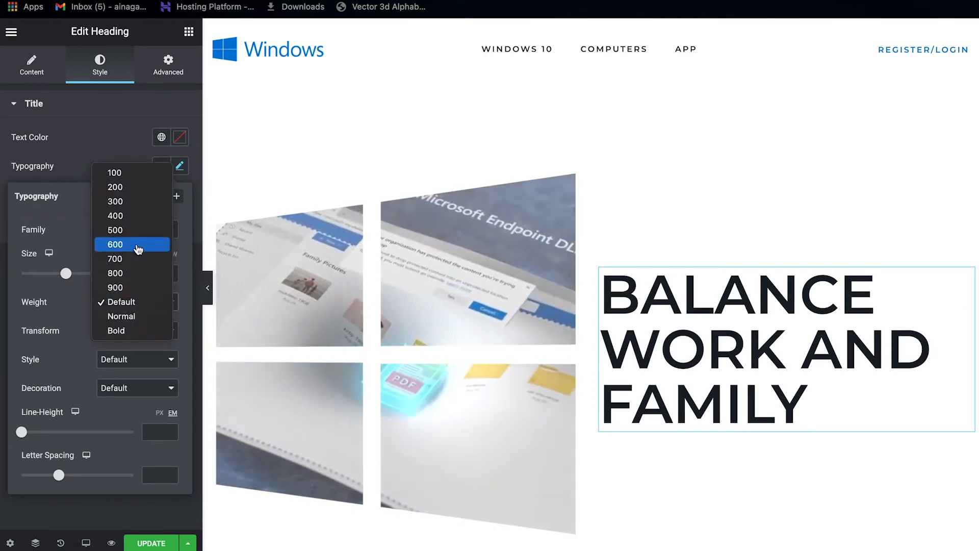
pyautogui.click(138, 248)
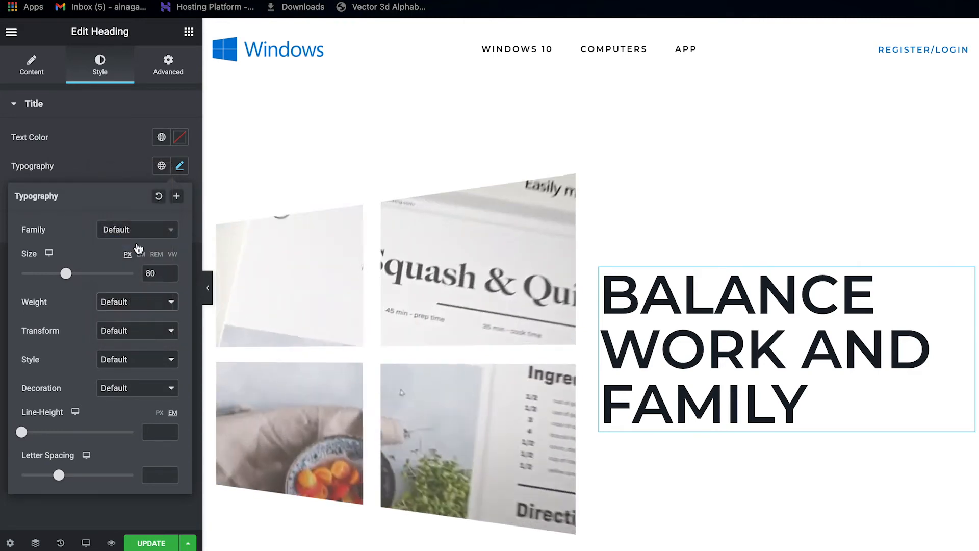
pyautogui.click(137, 310)
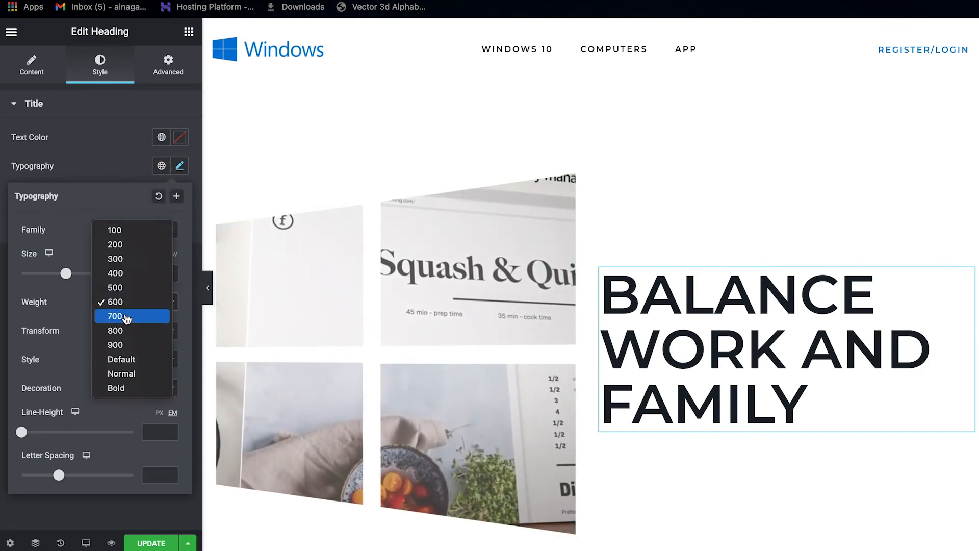
pyautogui.click(125, 317)
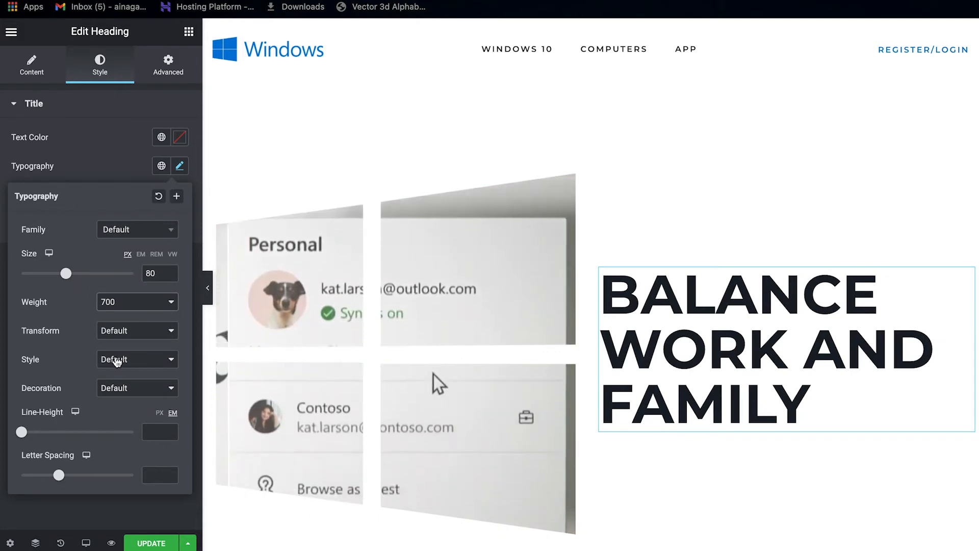
pyautogui.click(184, 170)
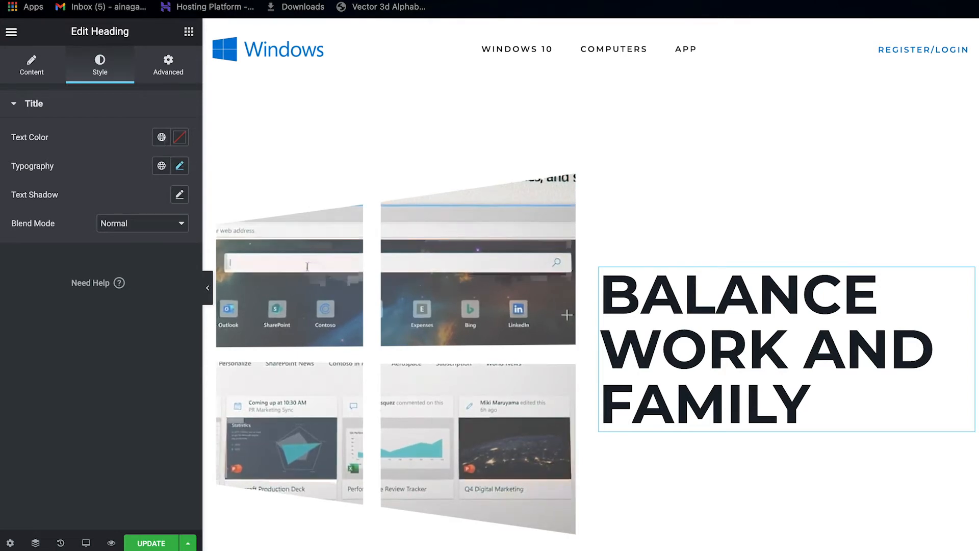
# Add a Heading widget below the main heading, titled with the sentence "See how multitasking parents use Windows 10 to get it all done." copied from the Microsoft Windows website.
pyautogui.click(189, 31)
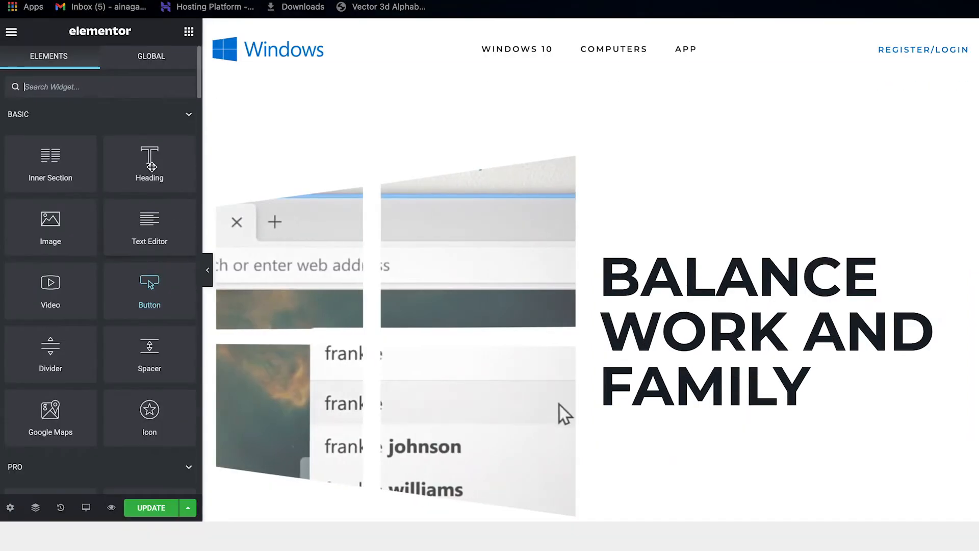
pyautogui.moveTo(150, 163); pyautogui.dragTo(691, 416)
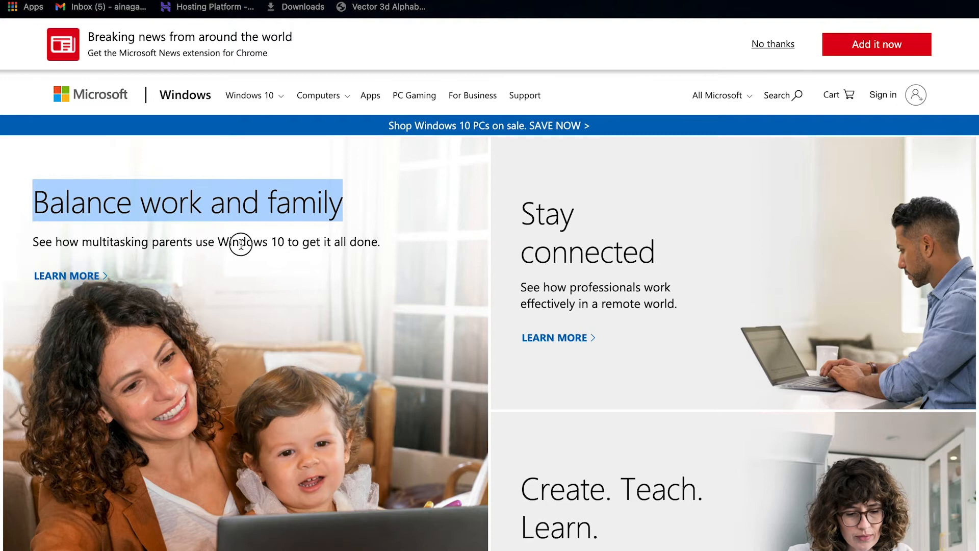
pyautogui.tripleClick(241, 243)
pyautogui.hotkey('ctrl', 'c')
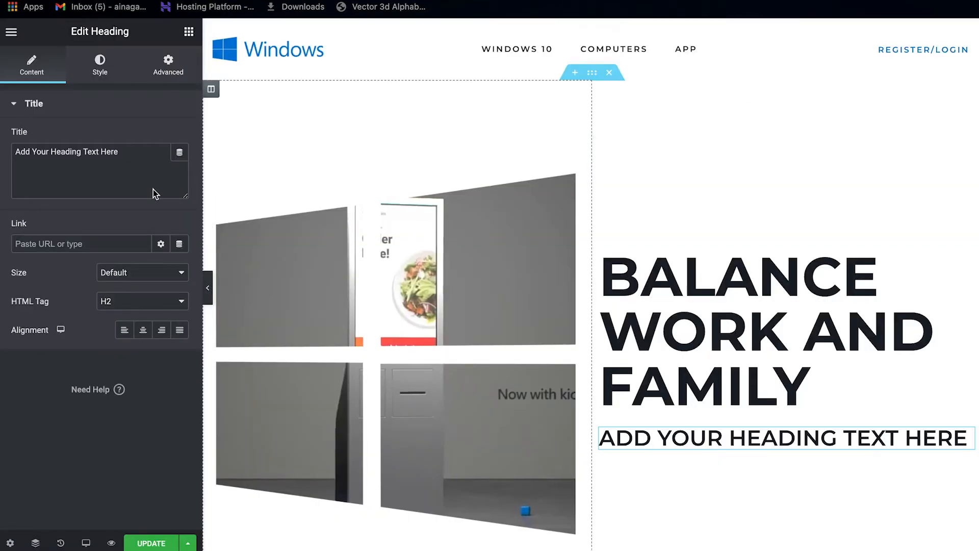
pyautogui.click(157, 191)
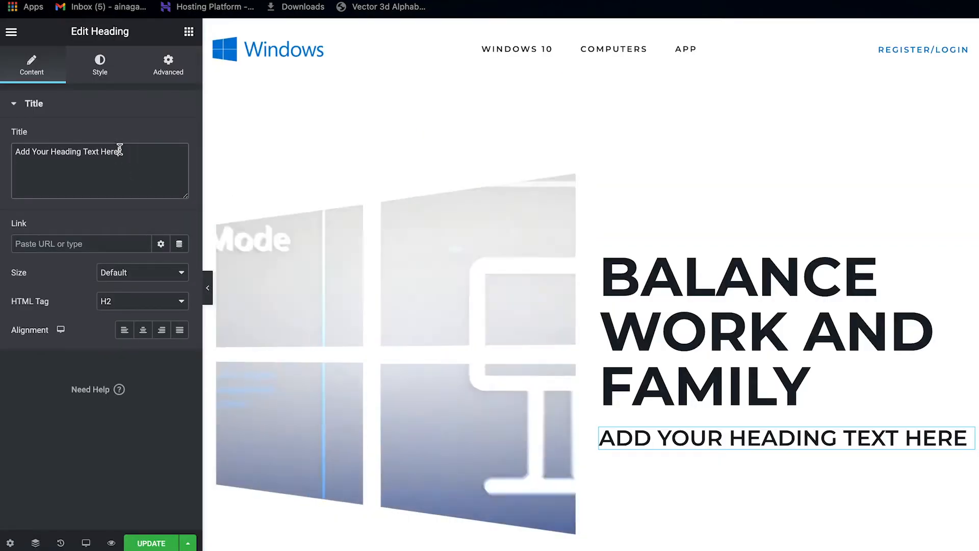
pyautogui.hotkey('ctrl', 'a')
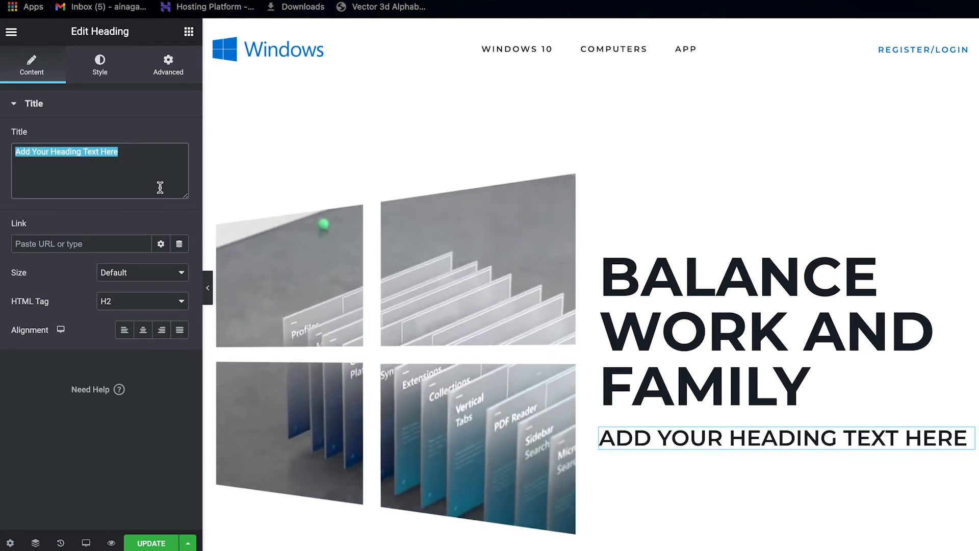
pyautogui.hotkey('ctrl', 'v')
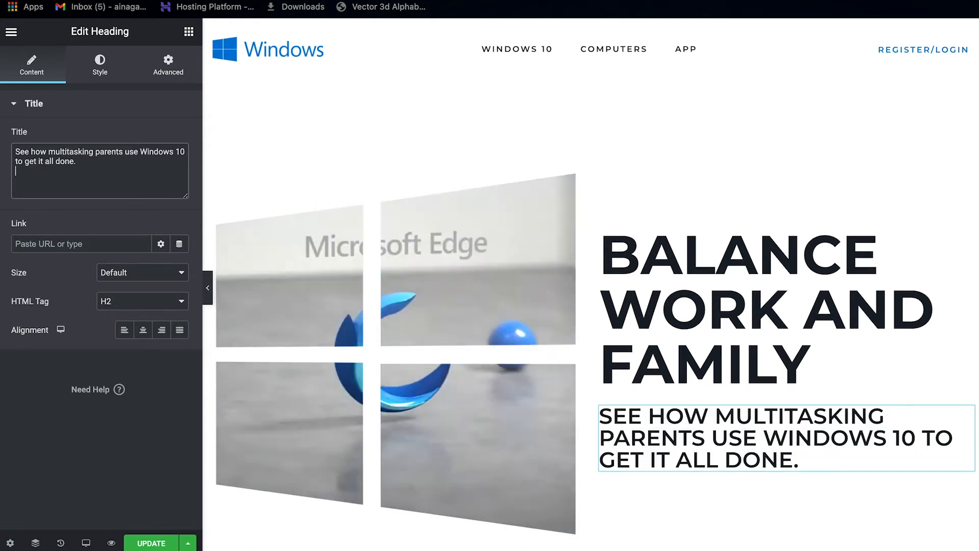
# Style the lower heading's typography with size 20 px, Capitalize transform, line height 1.5 em and weight 500.
pyautogui.click(95, 73)
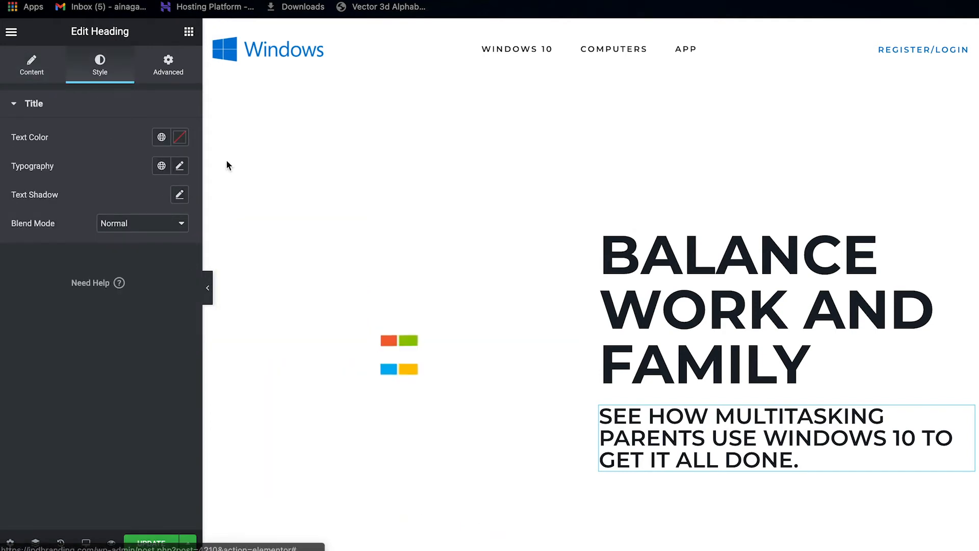
pyautogui.click(182, 167)
pyautogui.write('20')
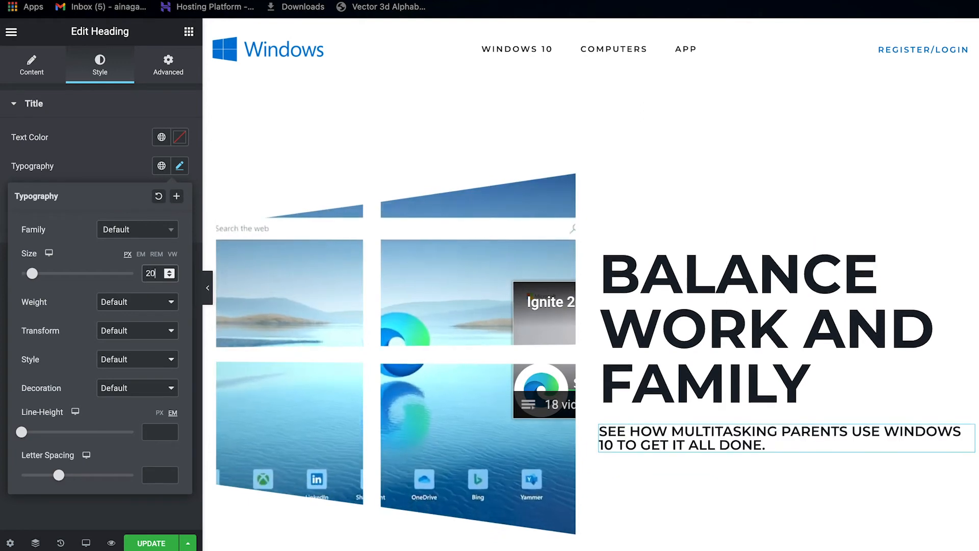
pyautogui.click(136, 331)
pyautogui.click(136, 377)
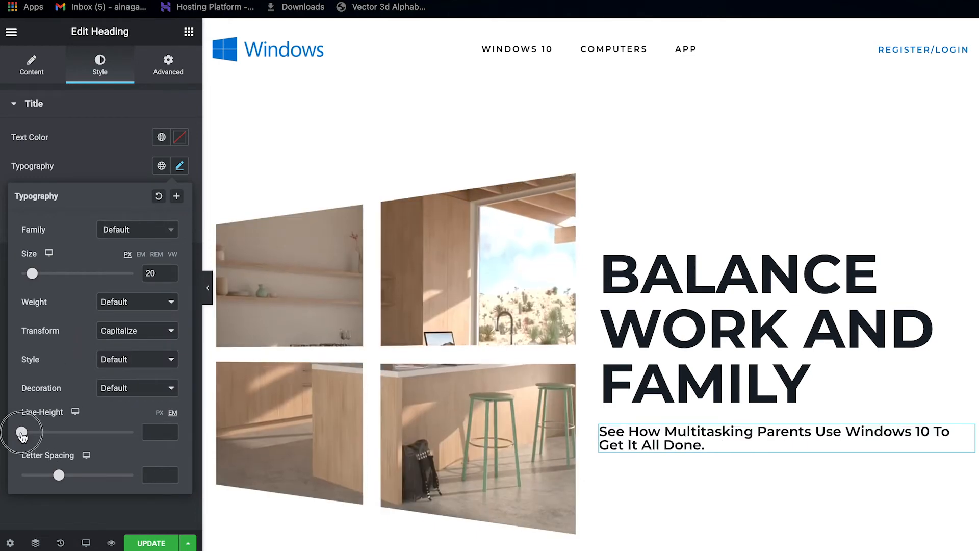
pyautogui.moveTo(23, 437); pyautogui.dragTo(39, 436)
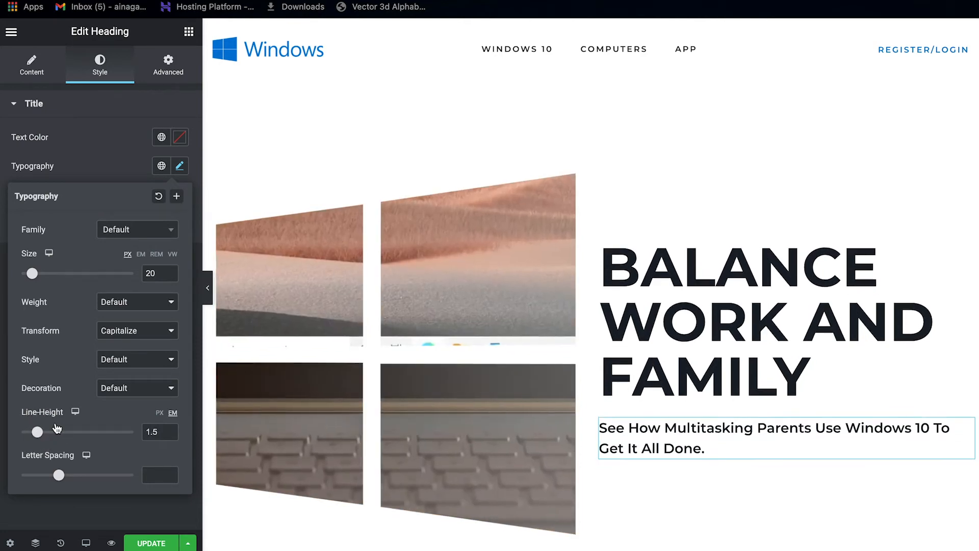
pyautogui.click(128, 302)
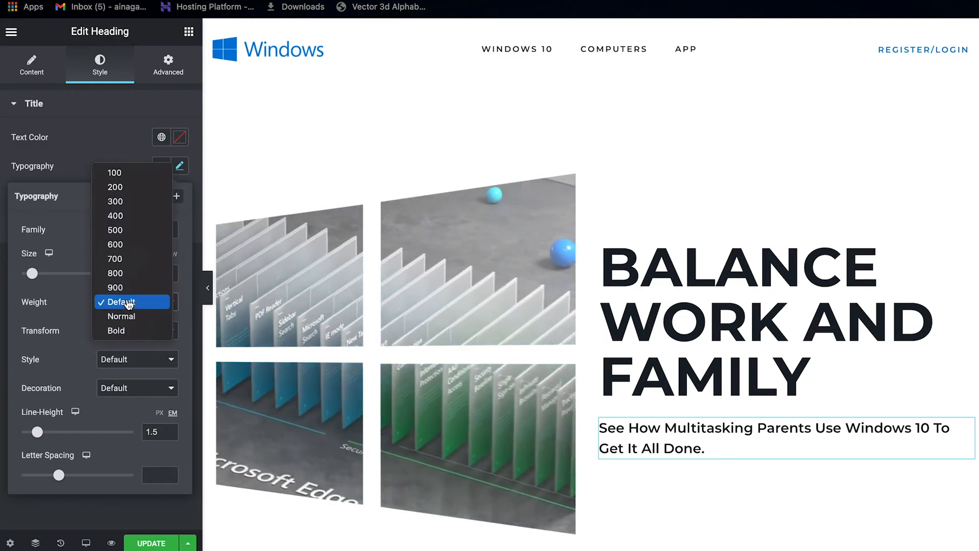
pyautogui.click(116, 232)
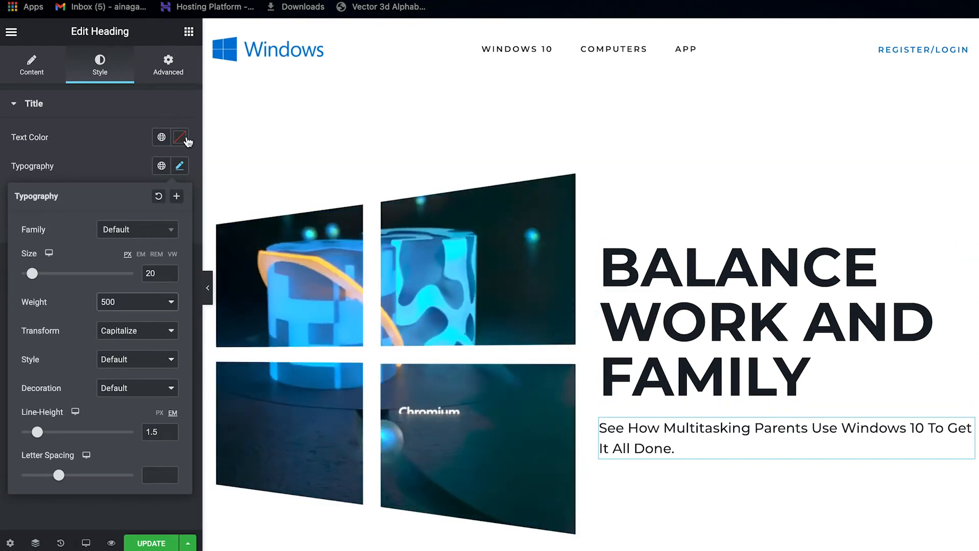
# Add another Heading widget above the main heading with the title "inside windows".
pyautogui.click(179, 38)
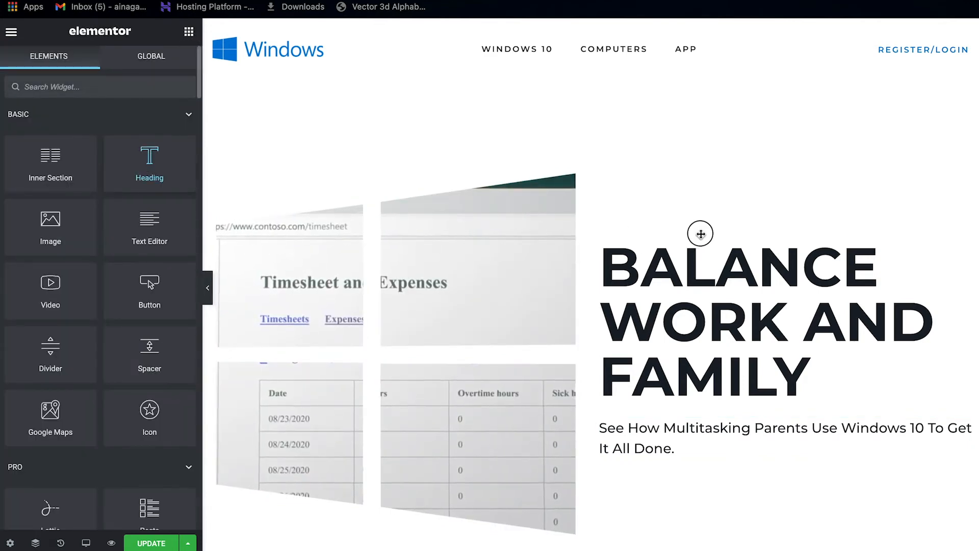
pyautogui.moveTo(701, 233); pyautogui.dragTo(644, 250)
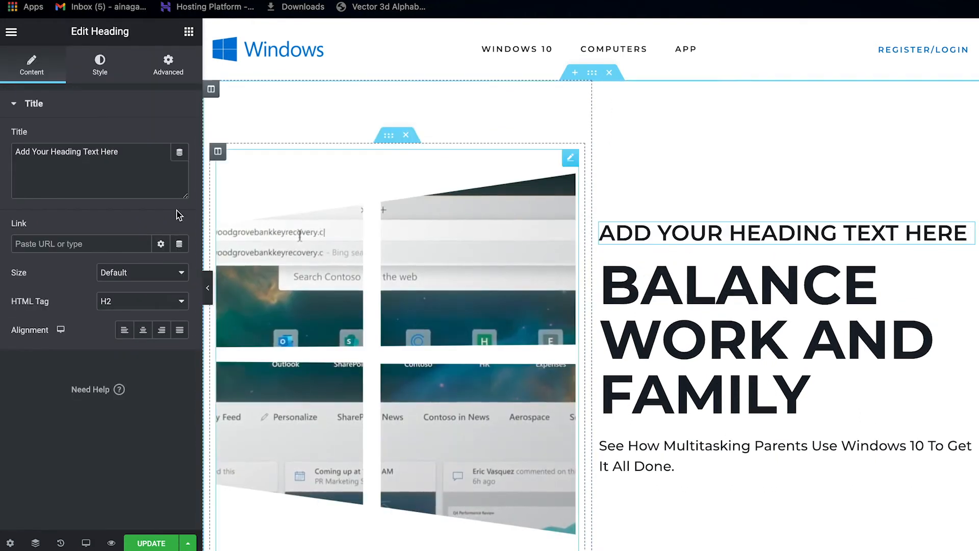
pyautogui.tripleClick(134, 171)
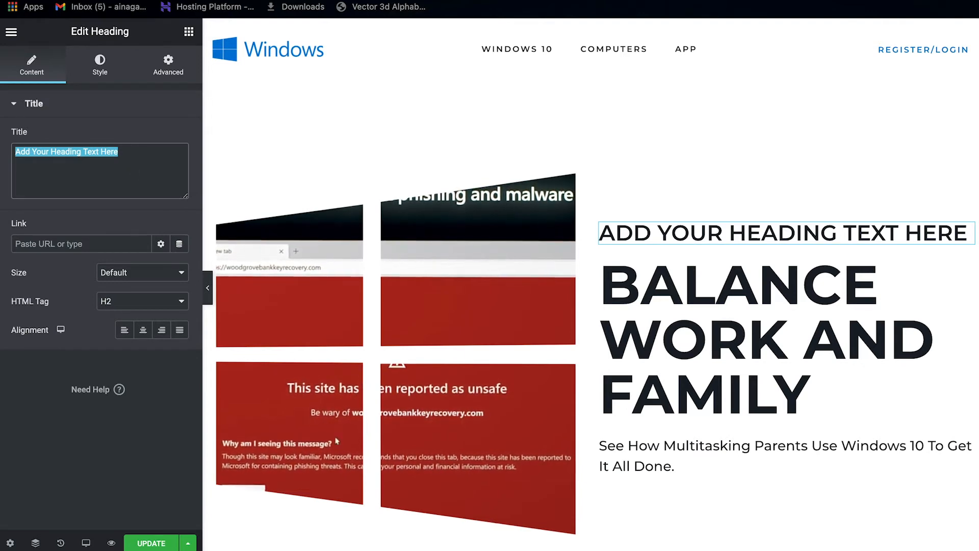
pyautogui.write('inside windows')
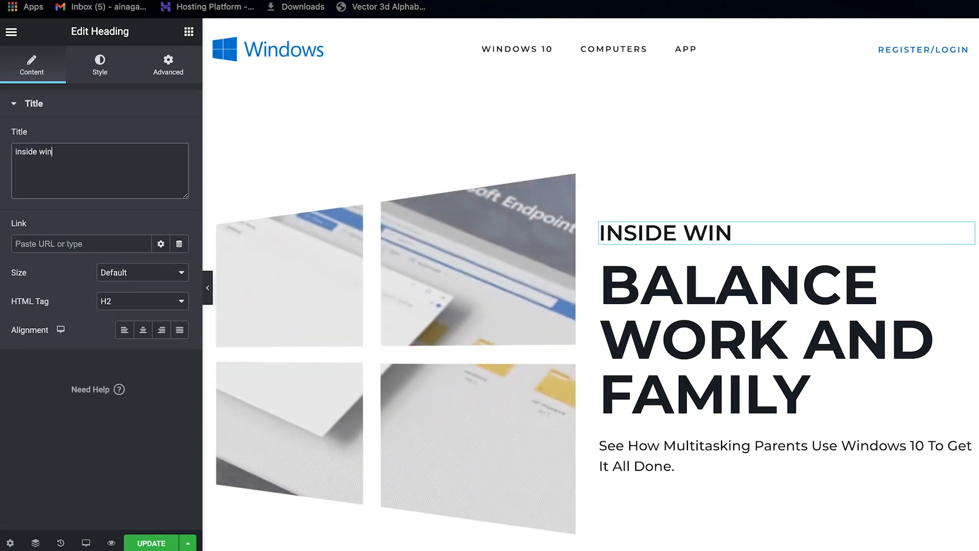
# Style the "inside windows" heading's typography with size 16 px, weight 600 and letter spacing 6.6.
pyautogui.click(108, 74)
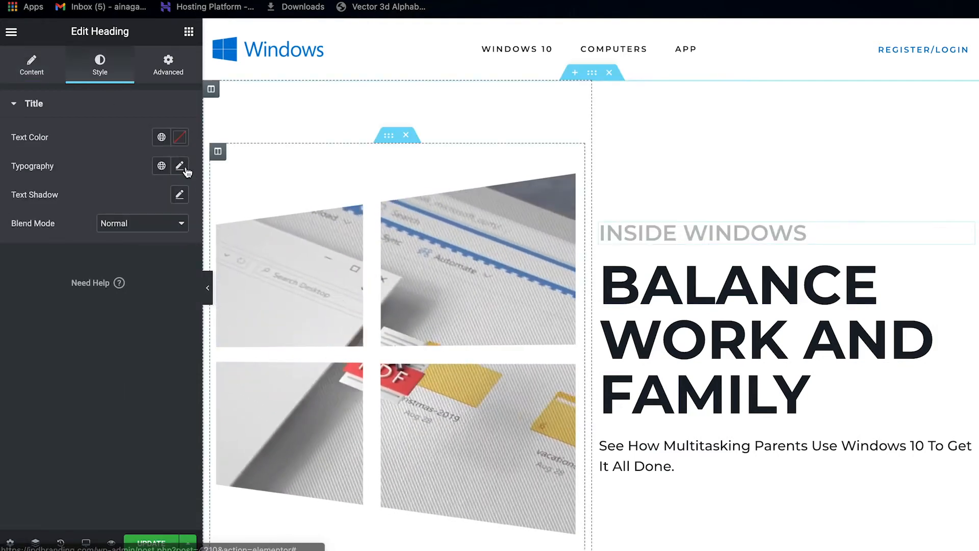
pyautogui.click(180, 166)
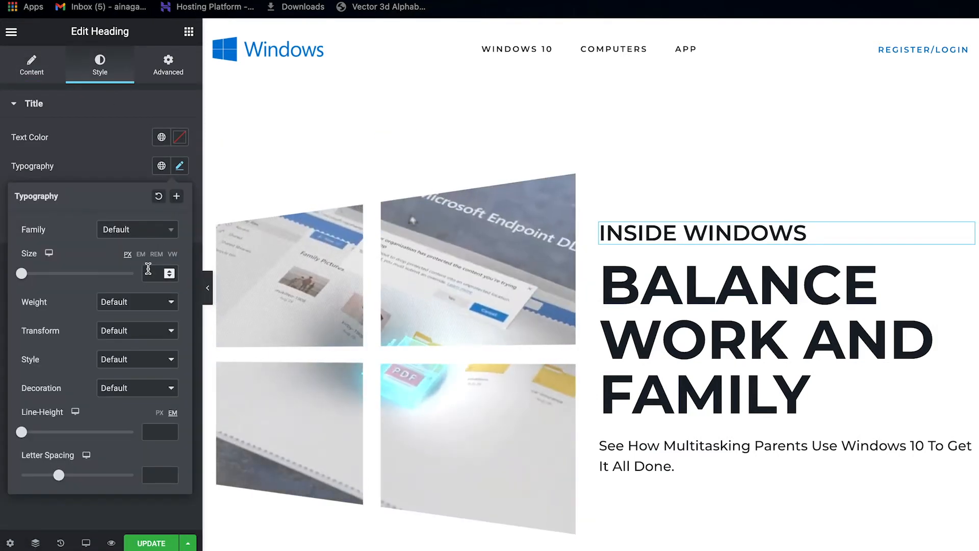
pyautogui.write('15')
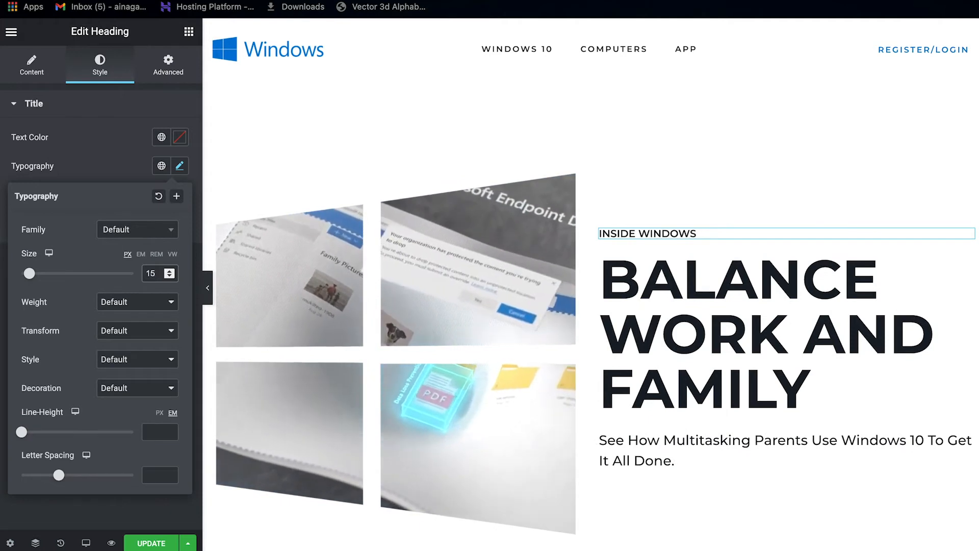
pyautogui.press('Up')
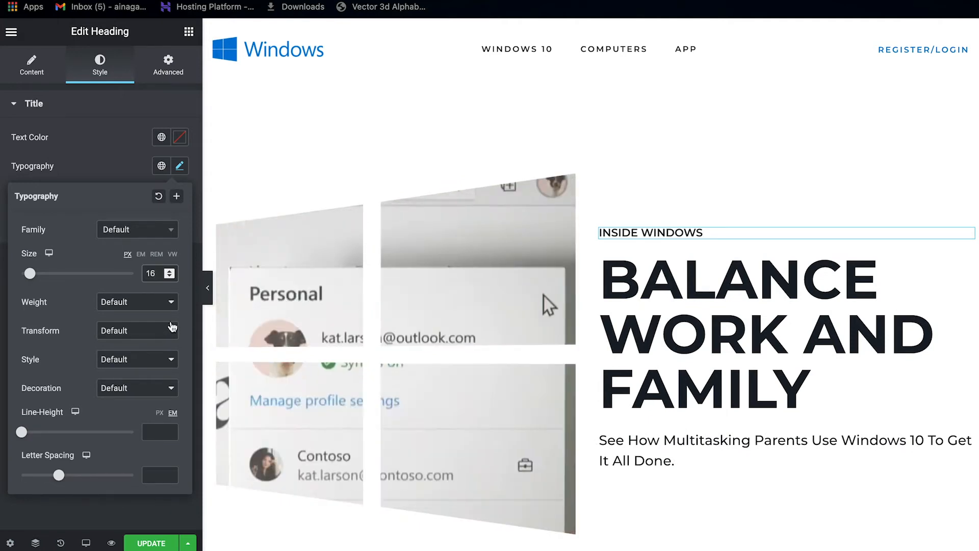
pyautogui.click(142, 302)
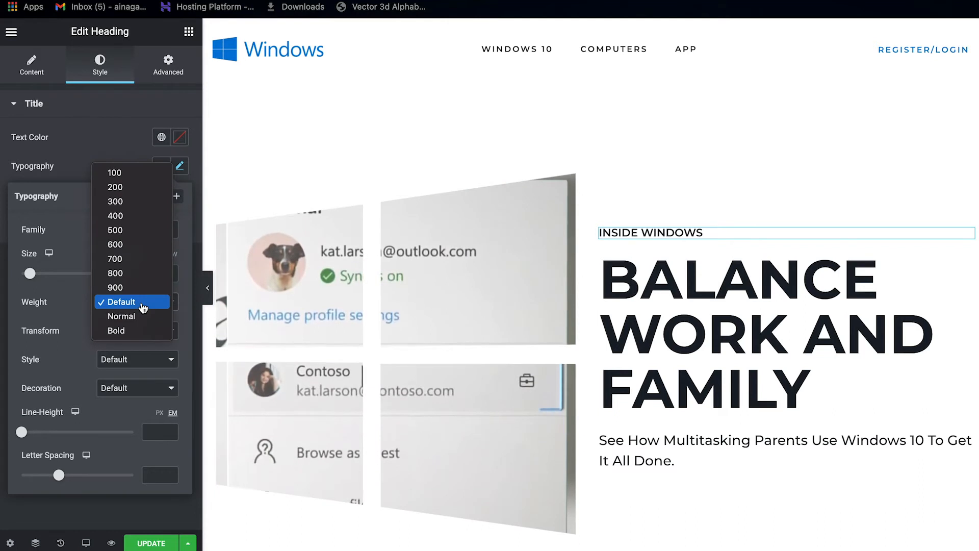
pyautogui.click(131, 245)
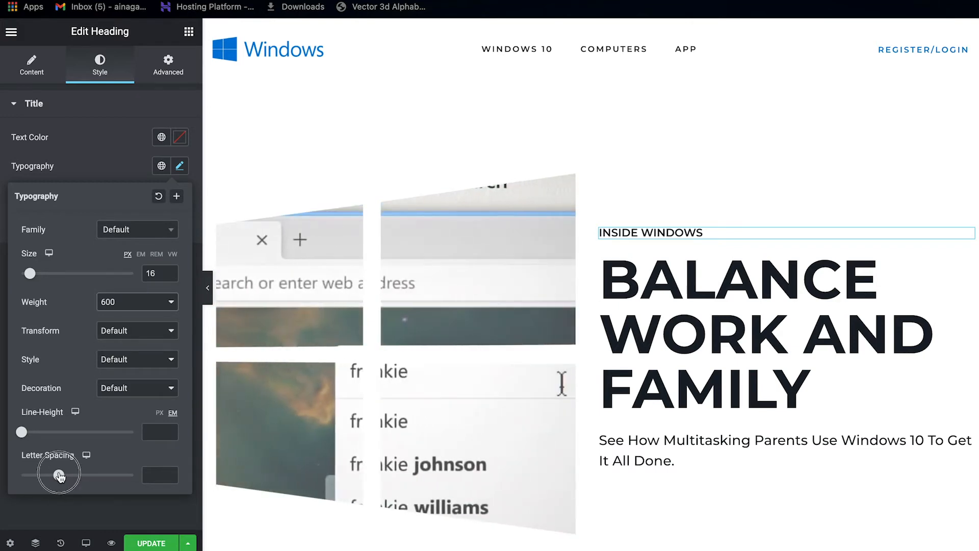
pyautogui.moveTo(77, 478); pyautogui.dragTo(109, 479)
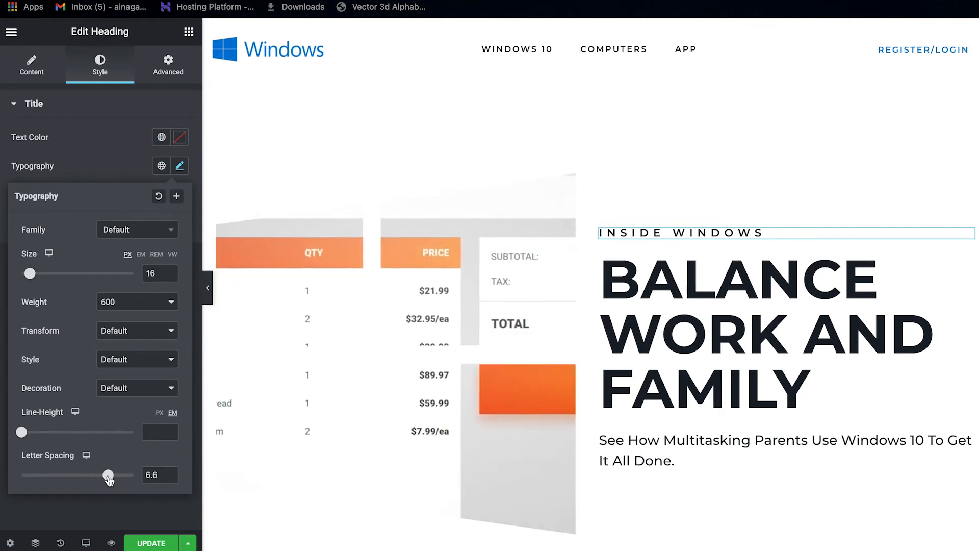
# For the "inside windows" text color, switch to the Microsoft Windows website and copy the blue sale banner's hex code 0067B8 with the ColorPick Eyedropper.
pyautogui.click(180, 136)
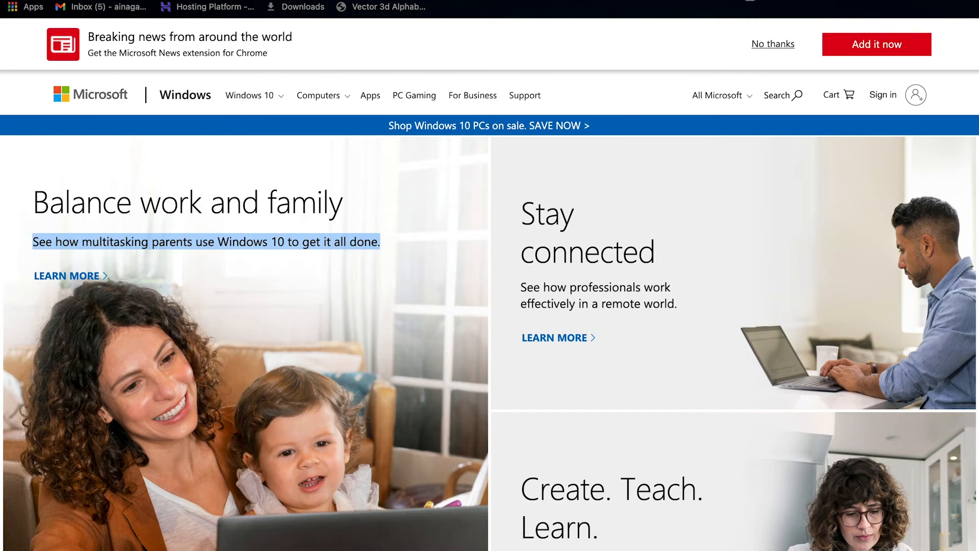
pyautogui.click(753, 1)
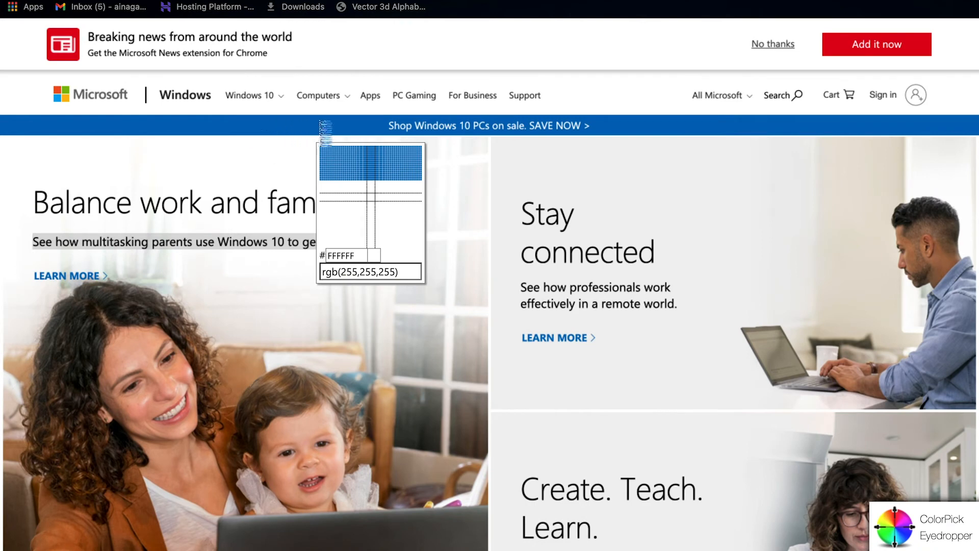
pyautogui.click(296, 124)
pyautogui.hotkey('ctrl', 'c')
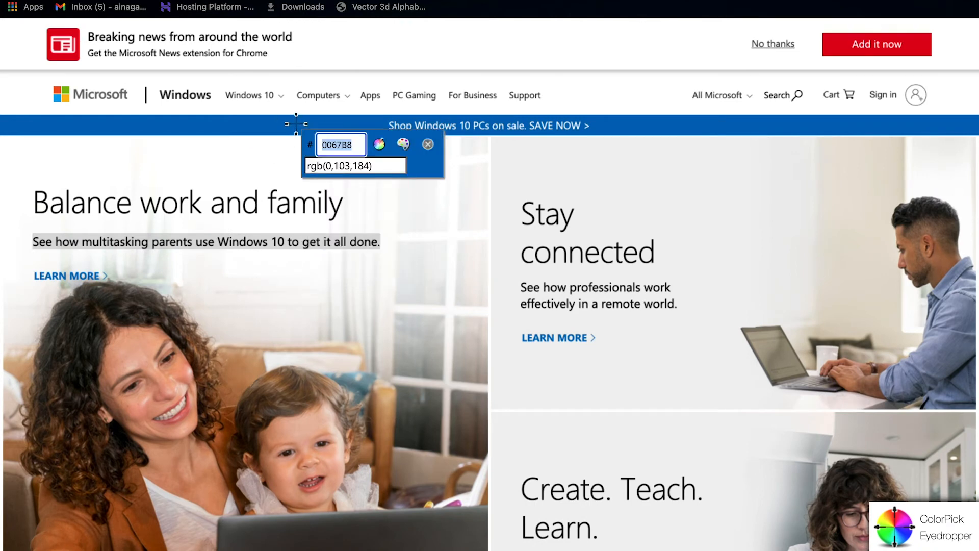
pyautogui.press('Escape')
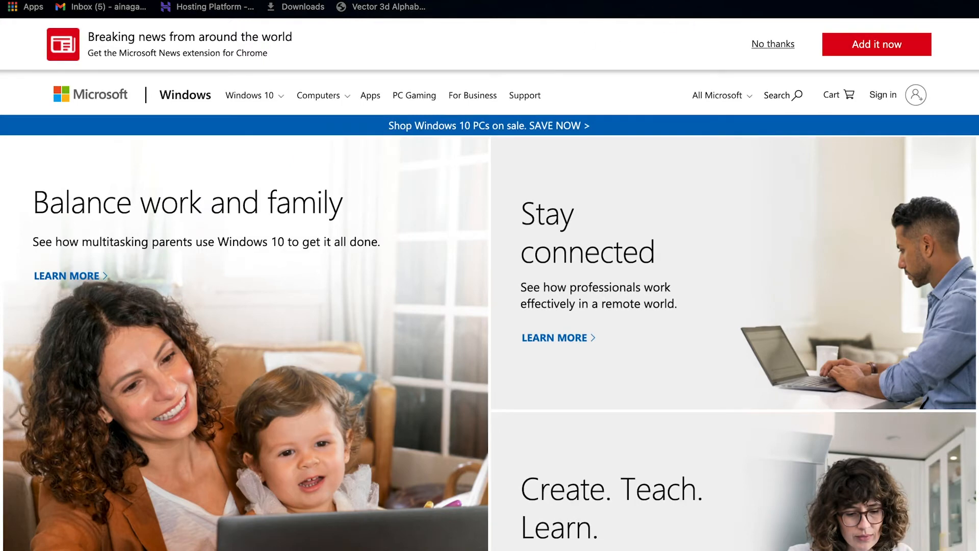
# Switch back to the Elementor editor and apply the copied color 0067B8 to the "inside windows" heading text.
pyautogui.hotkey('ctrl', 'Tab')
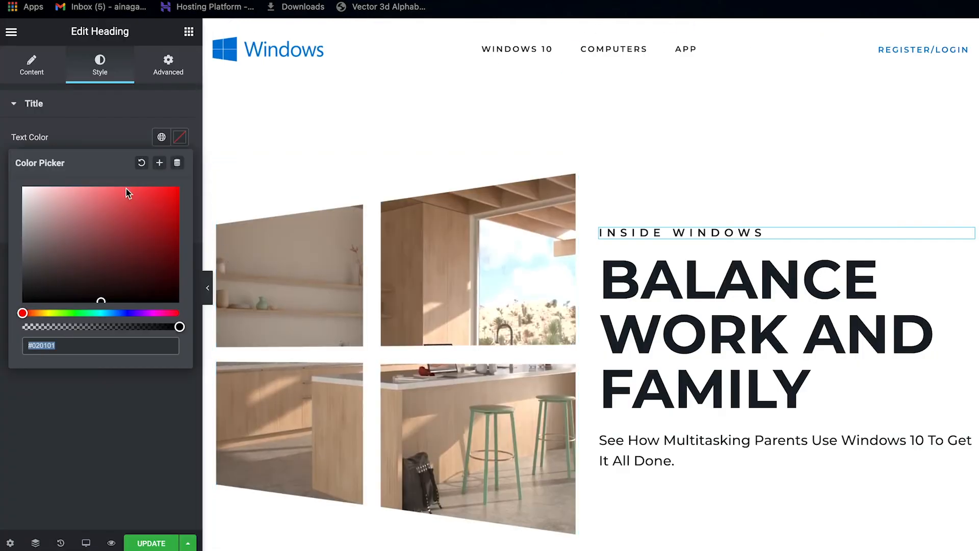
pyautogui.hotkey('ctrl', 'v')
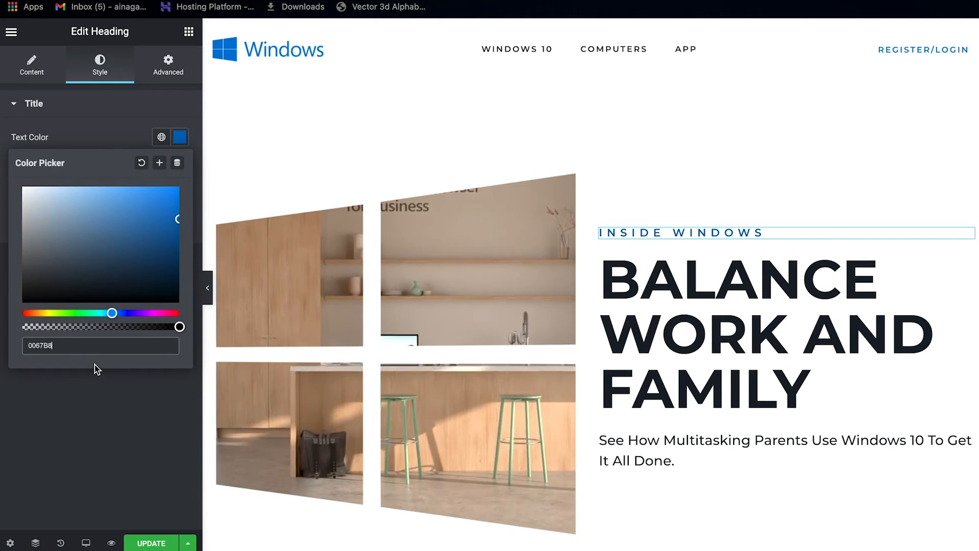
pyautogui.click(180, 137)
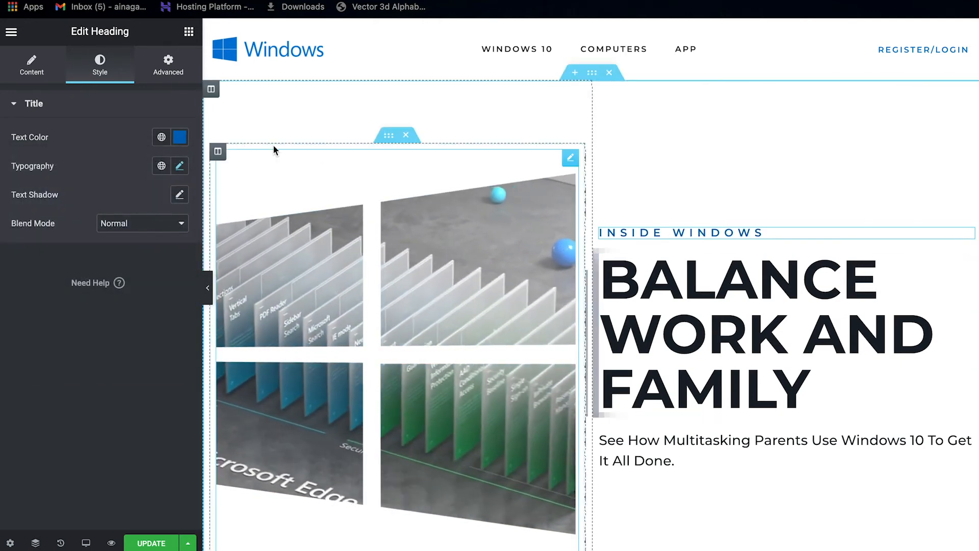
# Add a Button widget below the subheading and set its text to "Learn More".
pyautogui.click(187, 33)
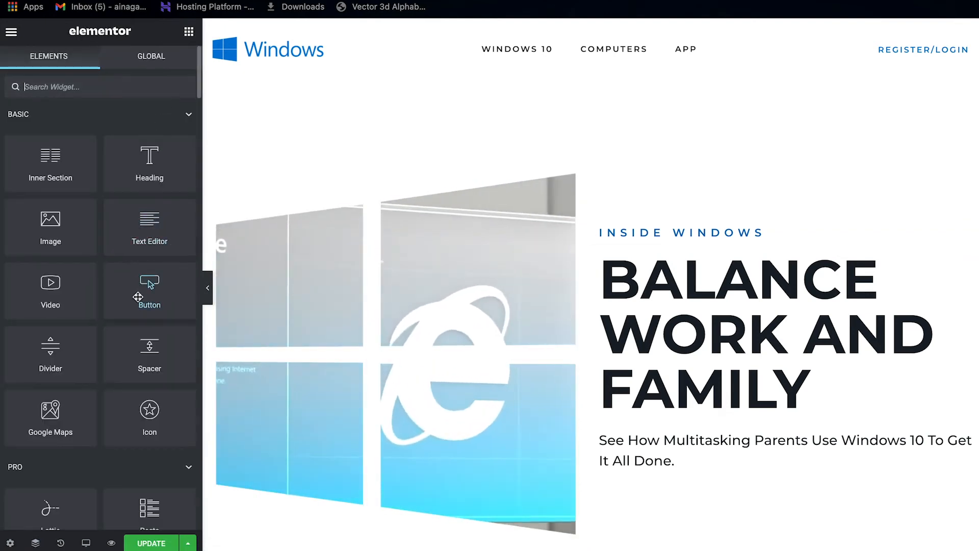
pyautogui.moveTo(146, 299); pyautogui.dragTo(645, 462)
pyautogui.moveTo(303, 373); pyautogui.dragTo(305, 374)
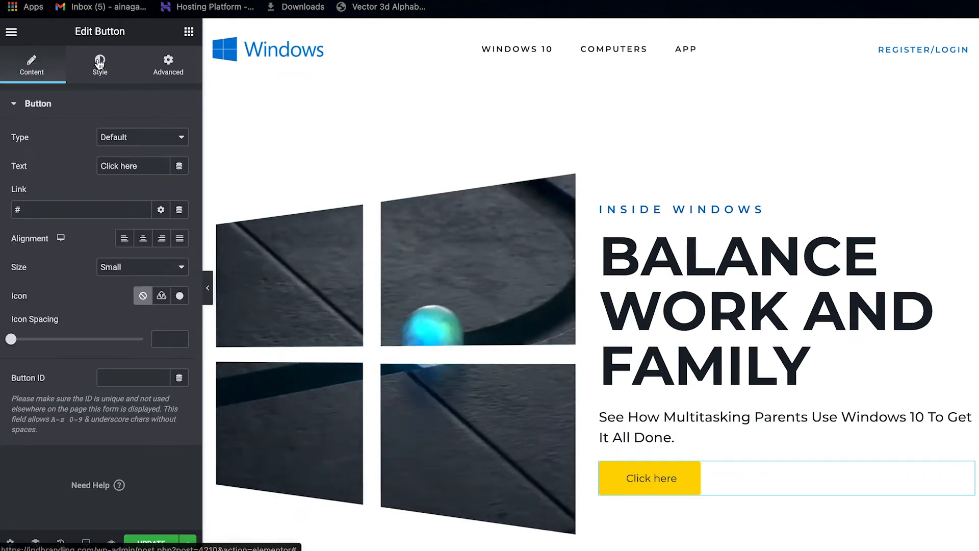
pyautogui.click(69, 163)
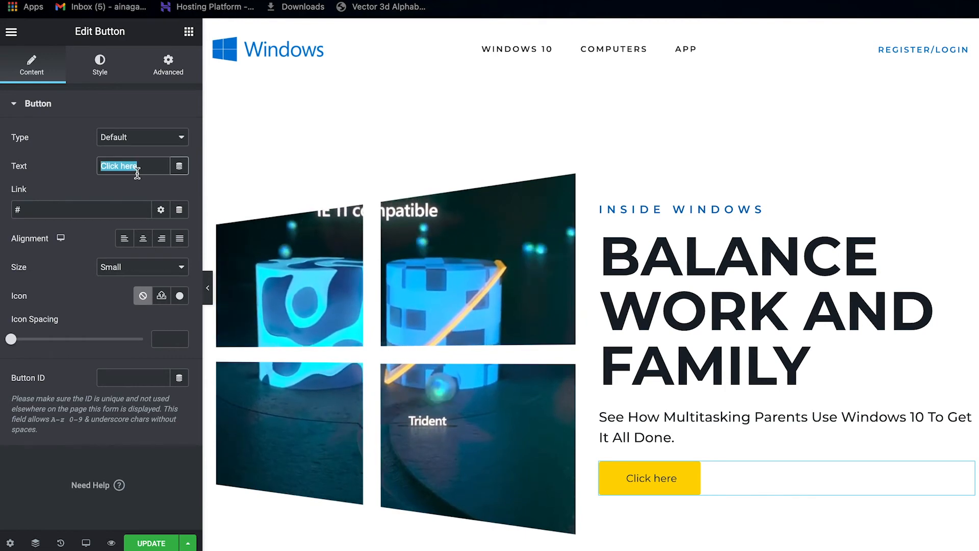
pyautogui.write('Learn More')
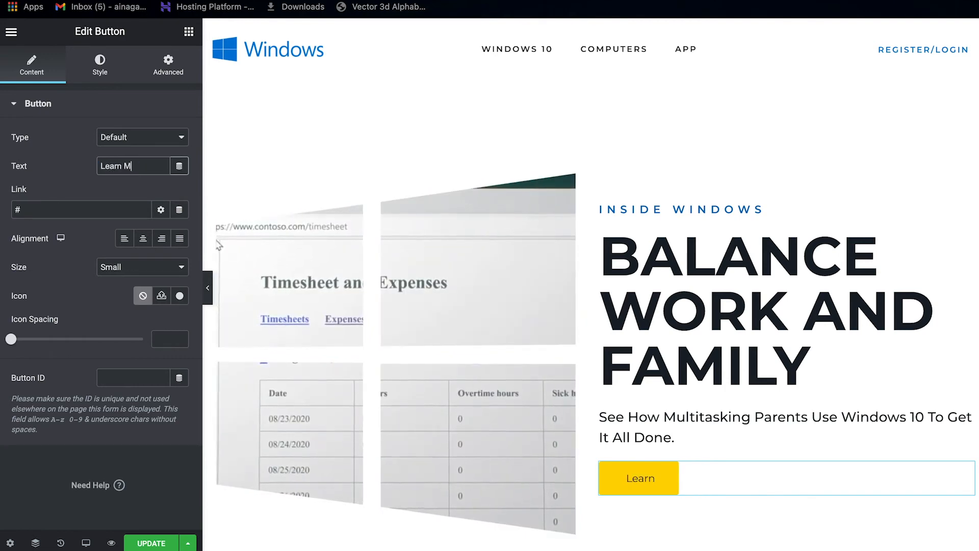
# Set the "Learn More" button's normal text color to white (#FFFFFF).
pyautogui.click(121, 74)
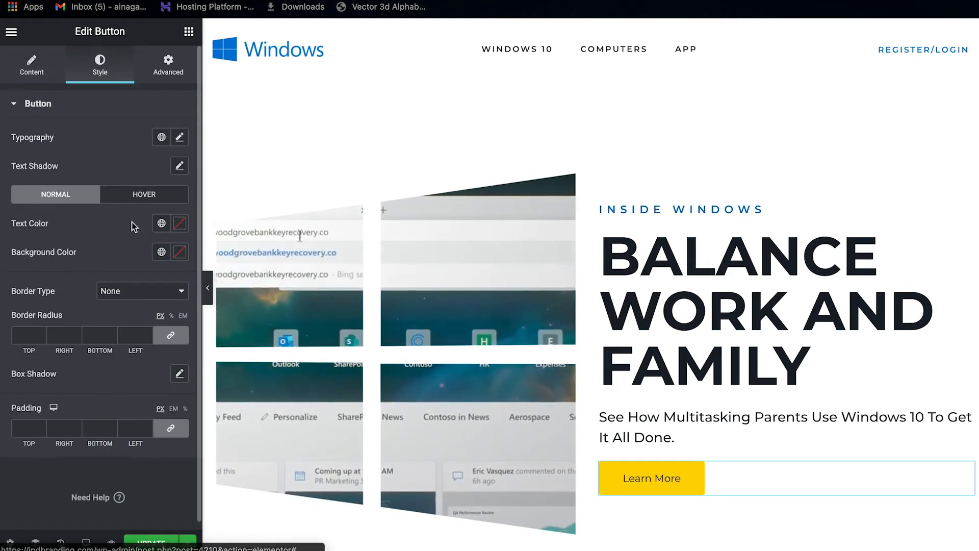
pyautogui.click(181, 226)
pyautogui.moveTo(1, 265); pyautogui.dragTo(2, 263)
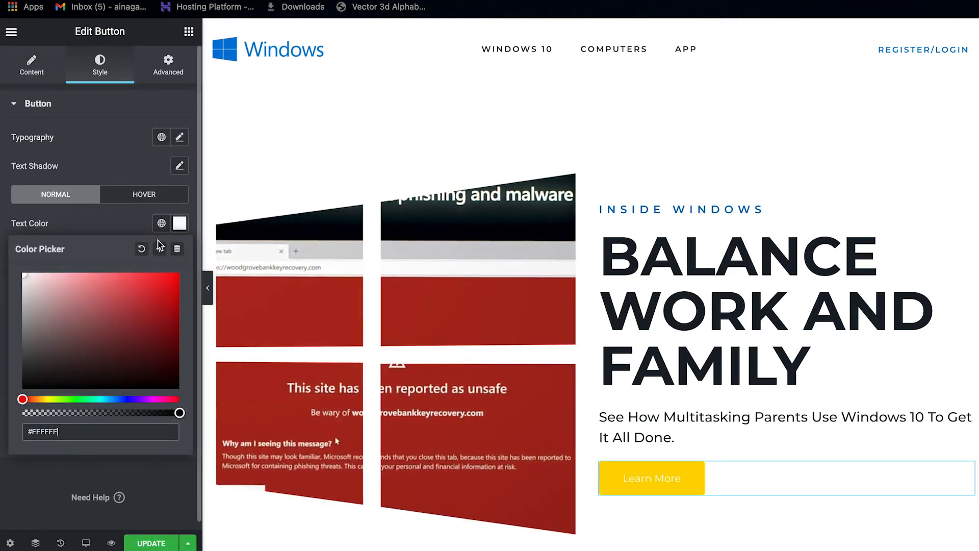
pyautogui.click(181, 229)
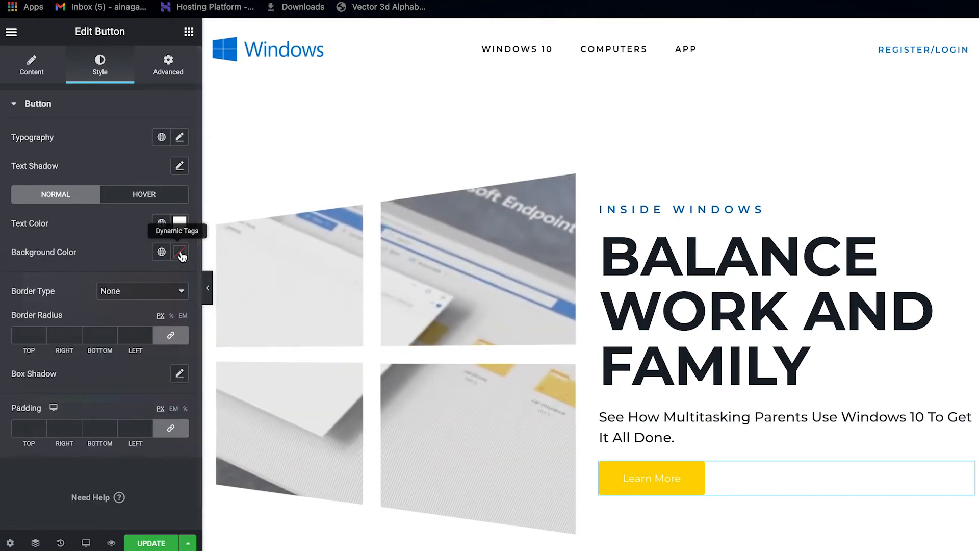
# Give the button's normal state the background color 0067B8 and set its border radius to 0 px on all corners.
pyautogui.click(182, 252)
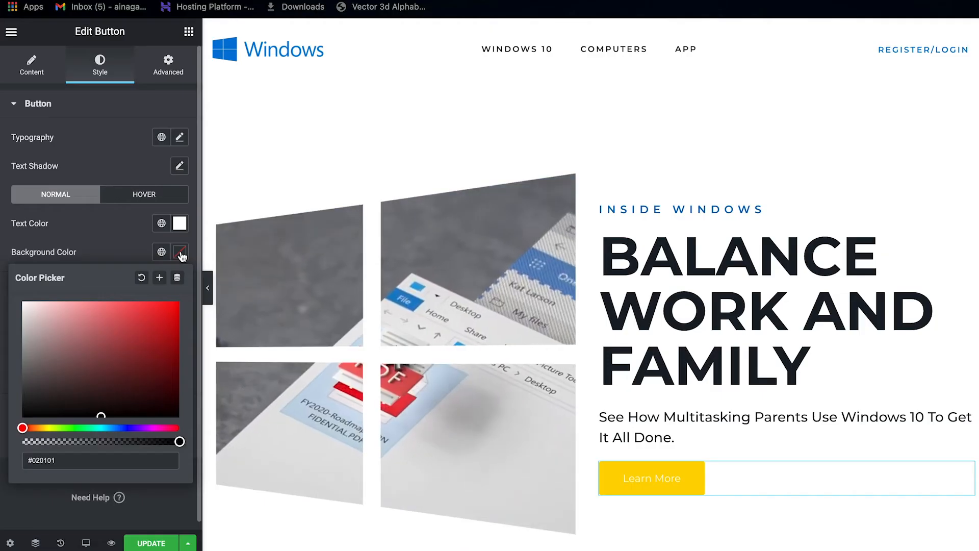
pyautogui.click(182, 253)
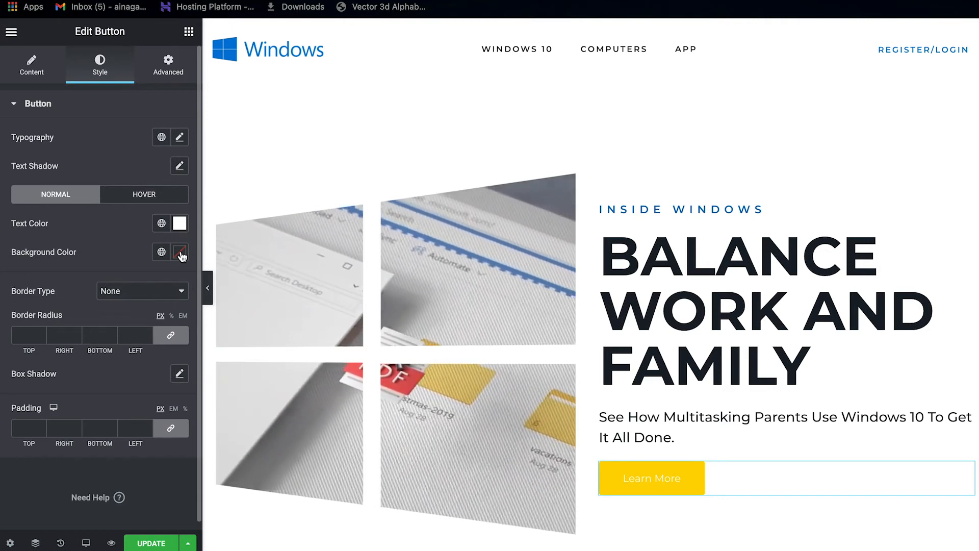
pyautogui.click(181, 253)
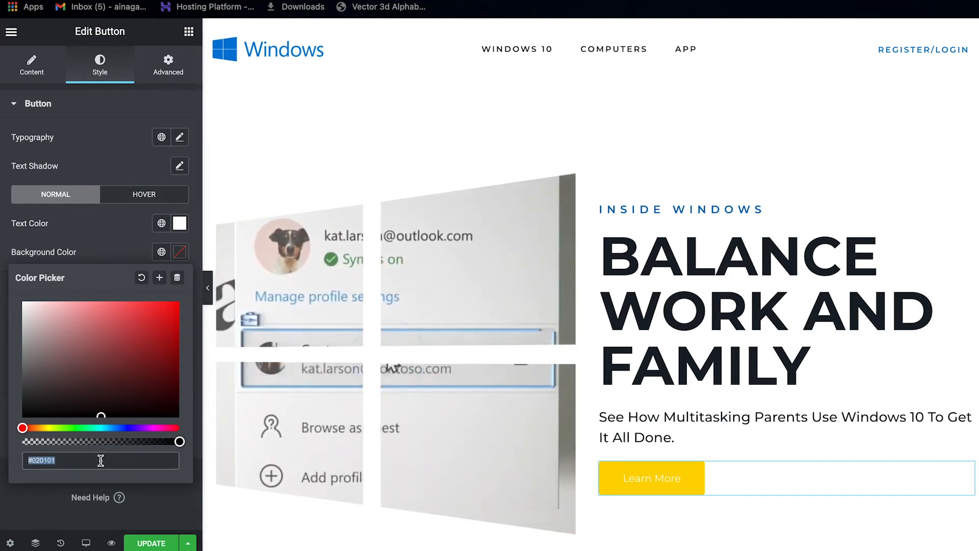
pyautogui.hotkey('ctrl', 'v')
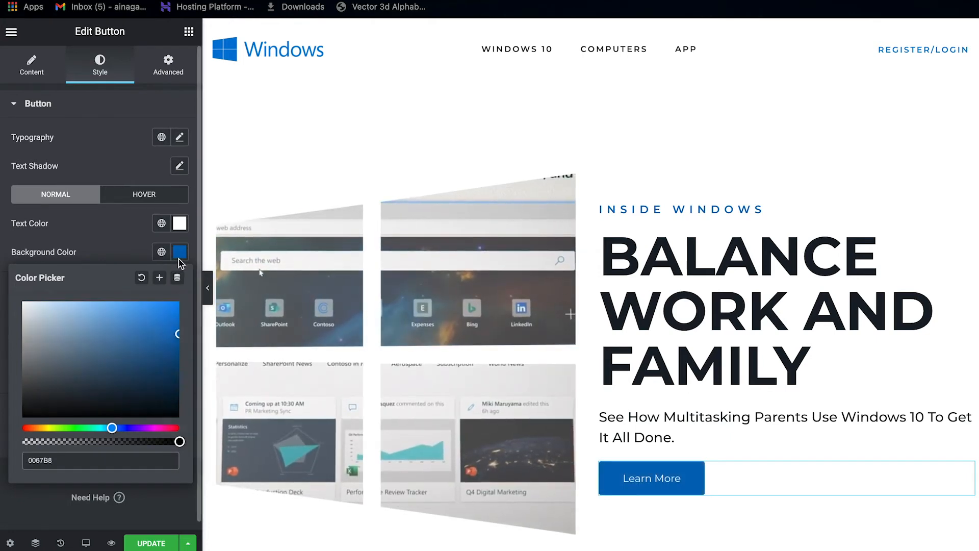
pyautogui.click(179, 258)
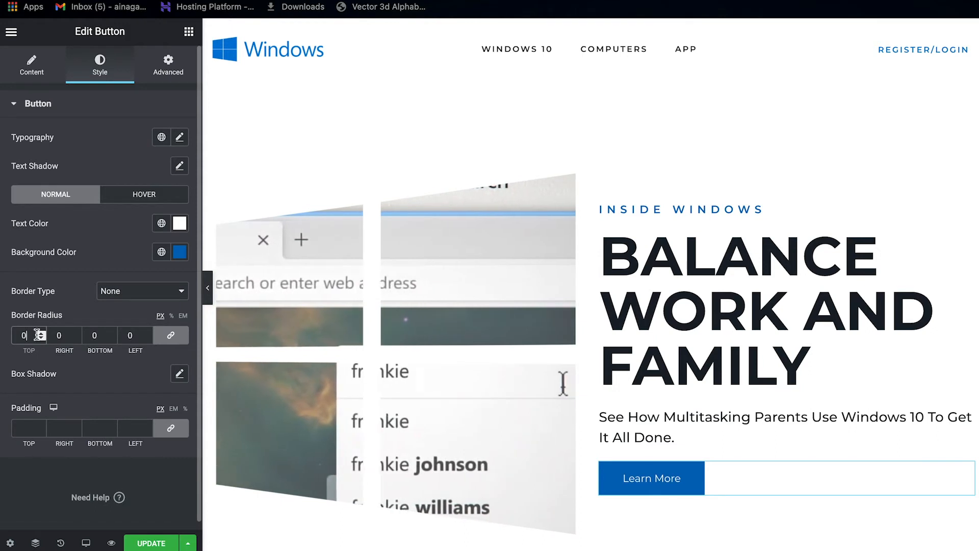
# Set the button's hover colors to white text on a #1B1B1B background.
pyautogui.click(124, 200)
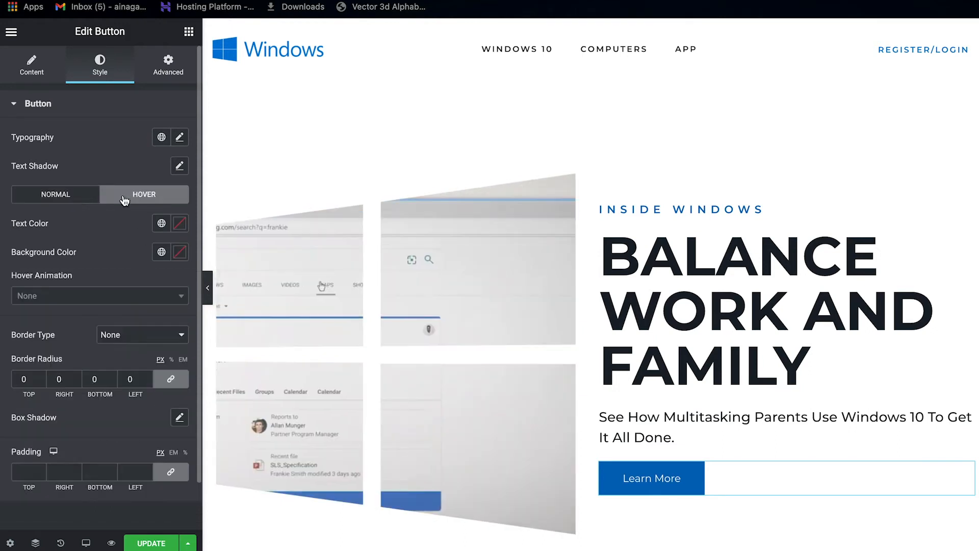
pyautogui.click(180, 224)
pyautogui.click(77, 283)
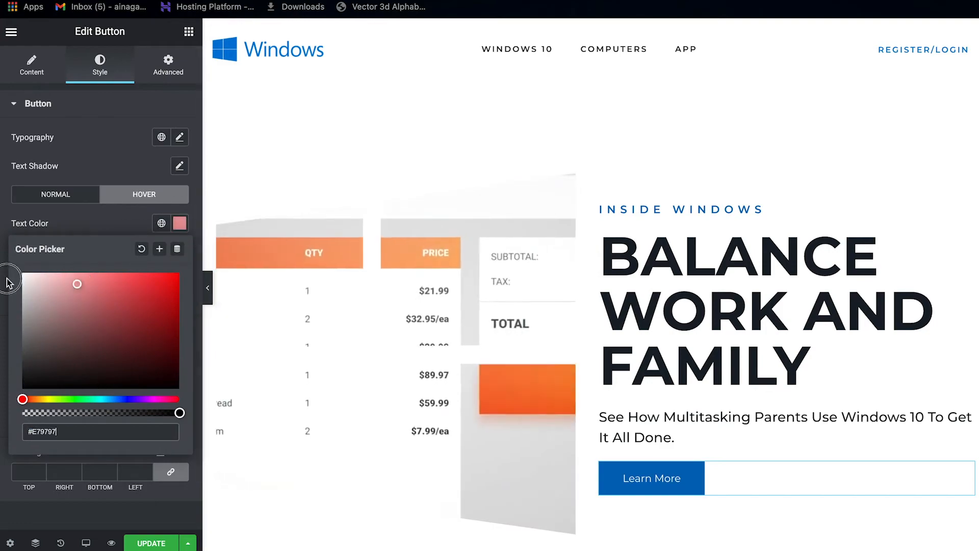
pyautogui.moveTo(7, 283); pyautogui.dragTo(7, 270)
pyautogui.click(179, 244)
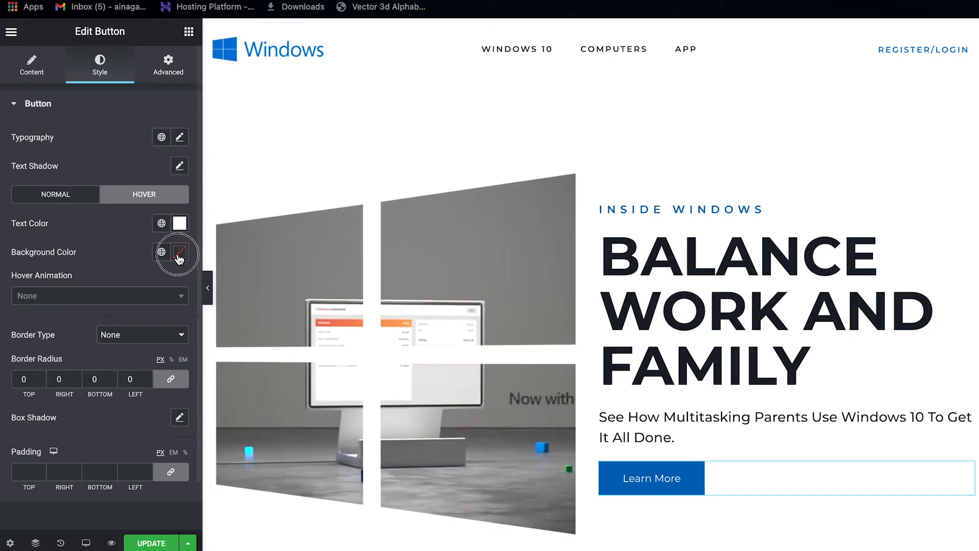
pyautogui.click(180, 251)
pyautogui.moveTo(81, 344)
pyautogui.mouseDown()
pyautogui.moveTo(12, 397)
pyautogui.moveTo(24, 406)
pyautogui.mouseUp()
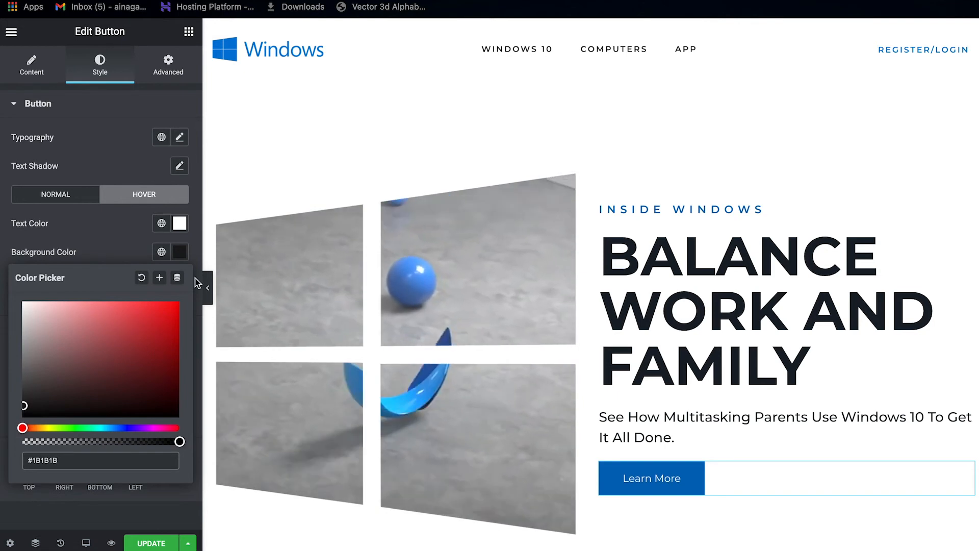
pyautogui.click(181, 253)
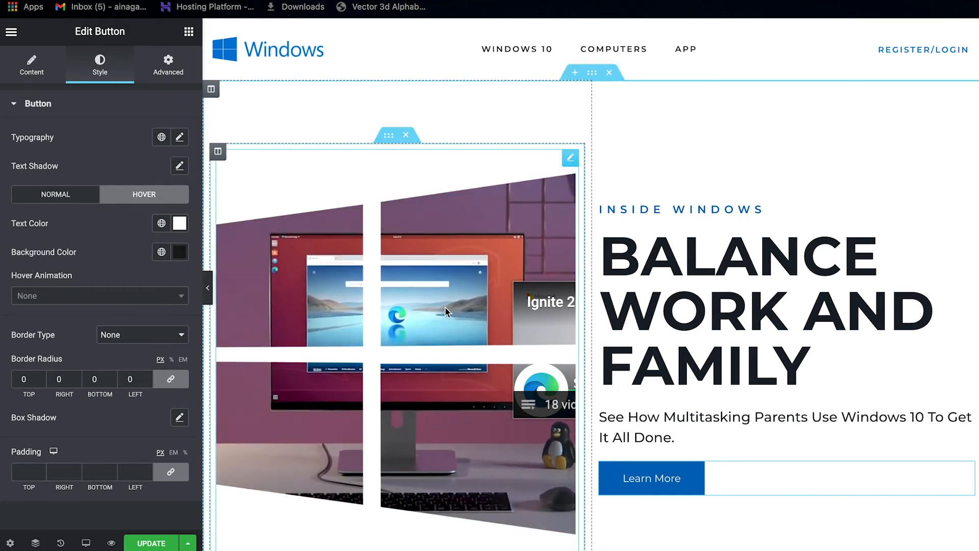
# Set the video column's padding to 50 px on the right and 0 on the other sides, and update the page.
pyautogui.click(212, 91)
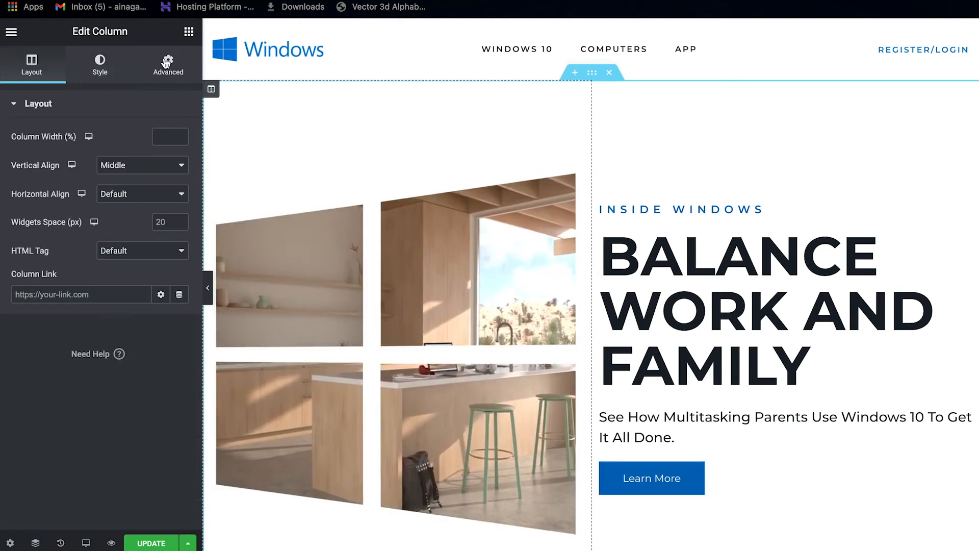
pyautogui.click(168, 65)
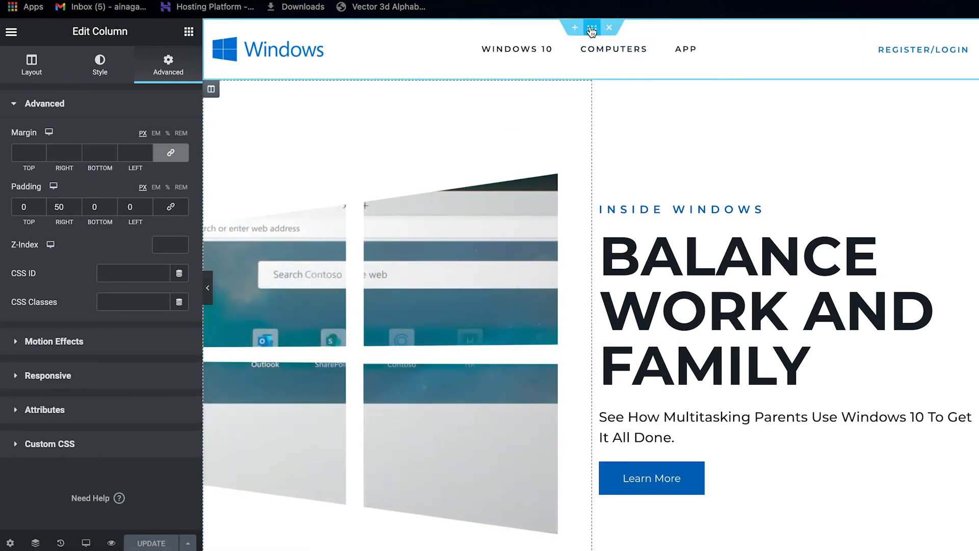
# Unlink the header section's margins, set its bottom margin to -90 px and update the page.
pyautogui.click(591, 31)
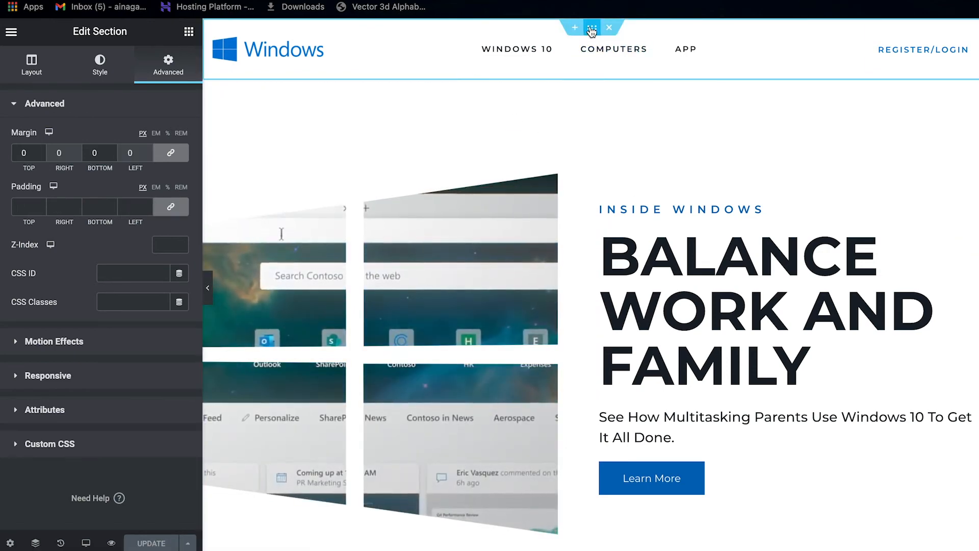
pyautogui.click(171, 153)
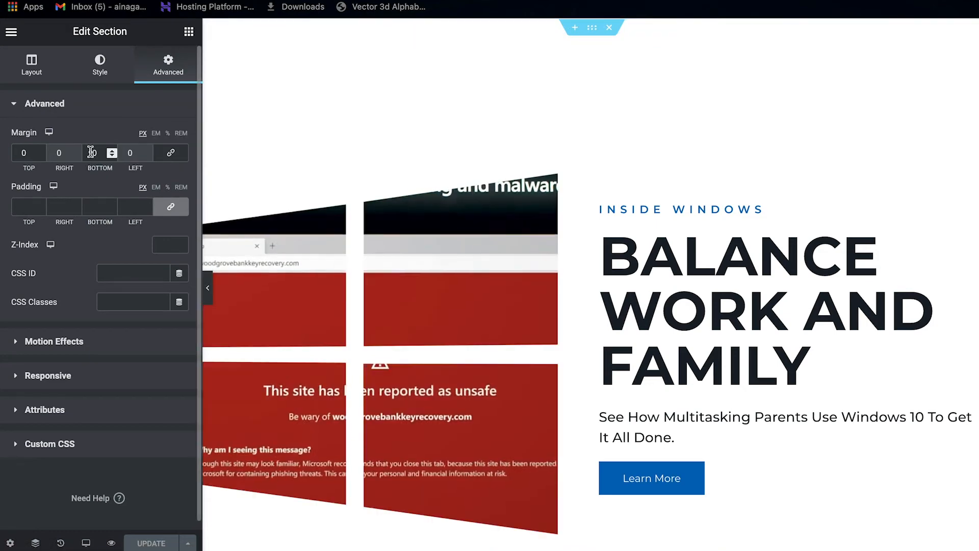
pyautogui.click(94, 153)
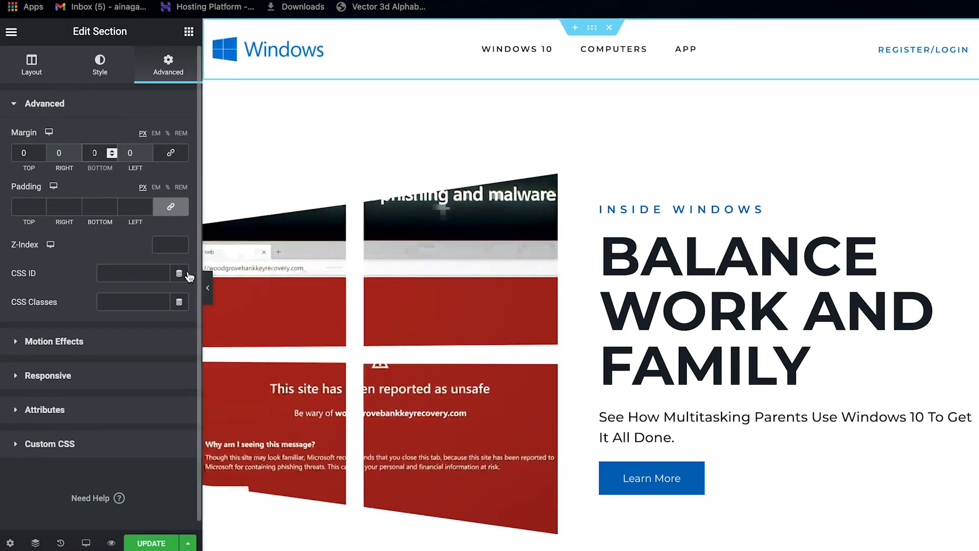
pyautogui.write('-9')
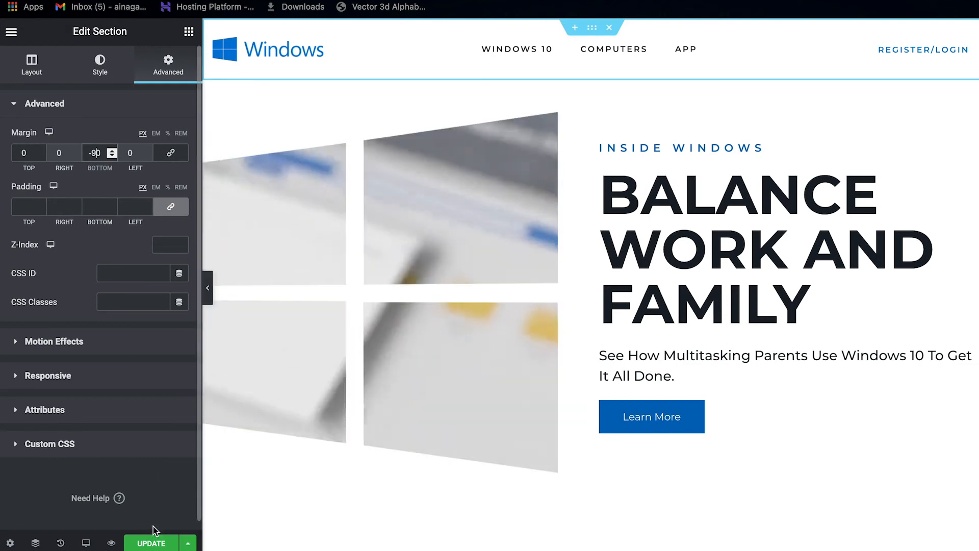
pyautogui.click(152, 544)
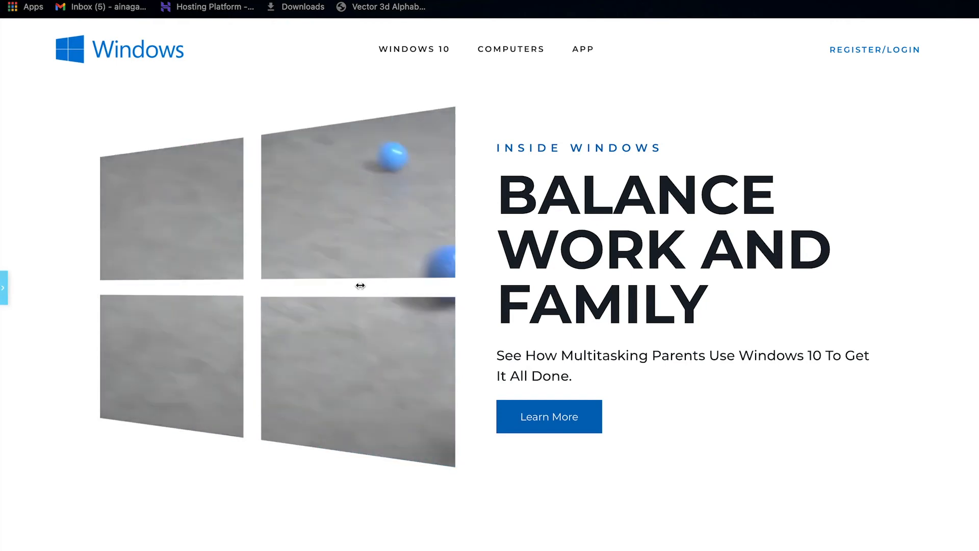
# Switch the editor to the Mobile preview and look through the header and hero layout.
pyautogui.click(4, 288)
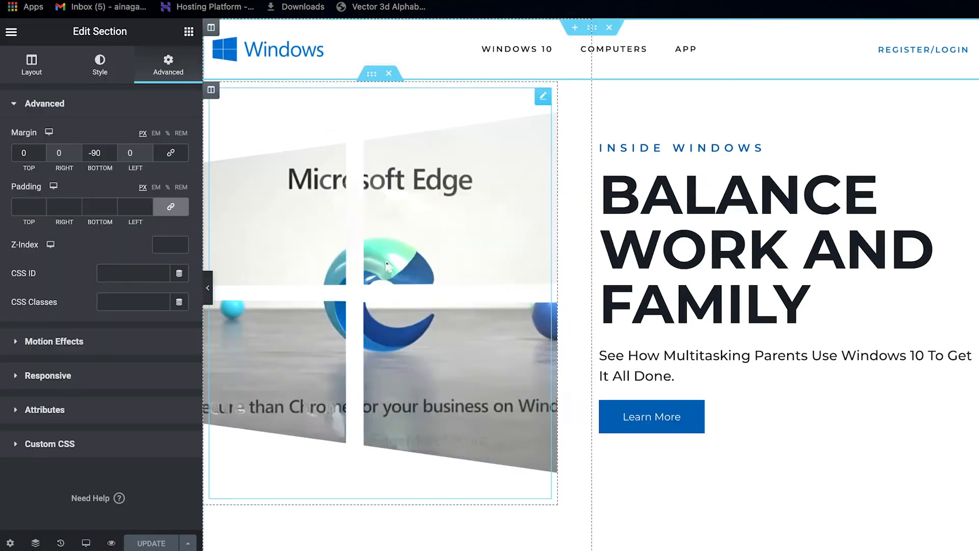
pyautogui.click(86, 543)
pyautogui.click(95, 509)
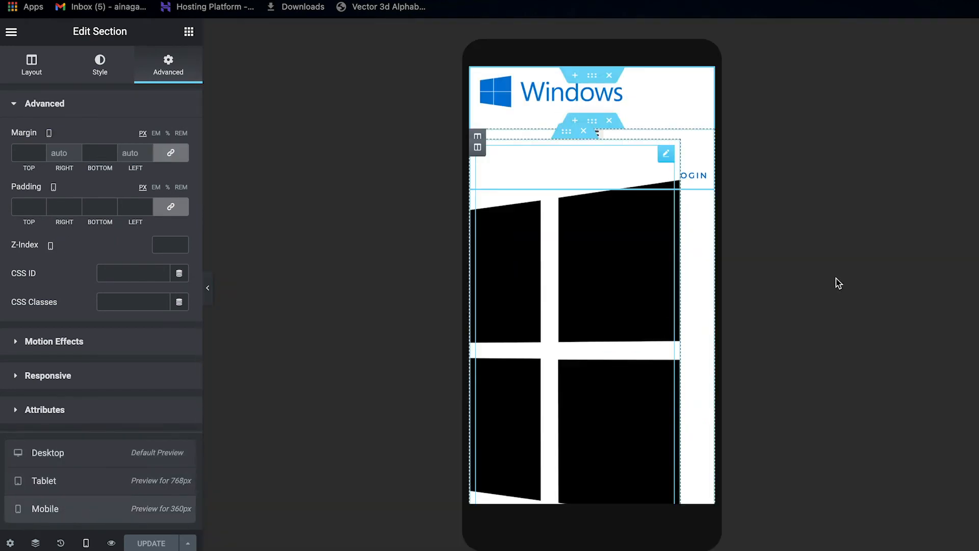
pyautogui.scroll(-6, 620, 273)
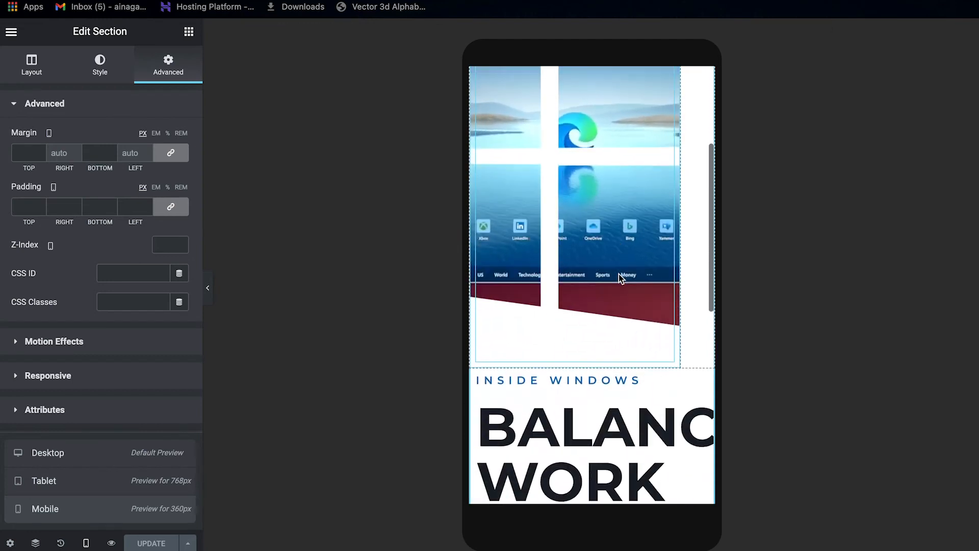
pyautogui.scroll(-2, 619, 273)
pyautogui.scroll(8, 620, 273)
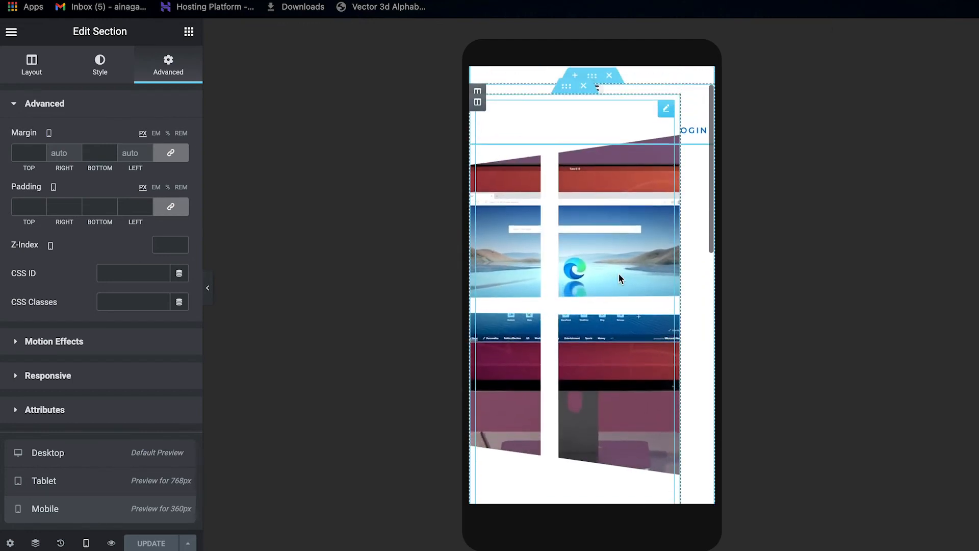
pyautogui.scroll(1, 615, 277)
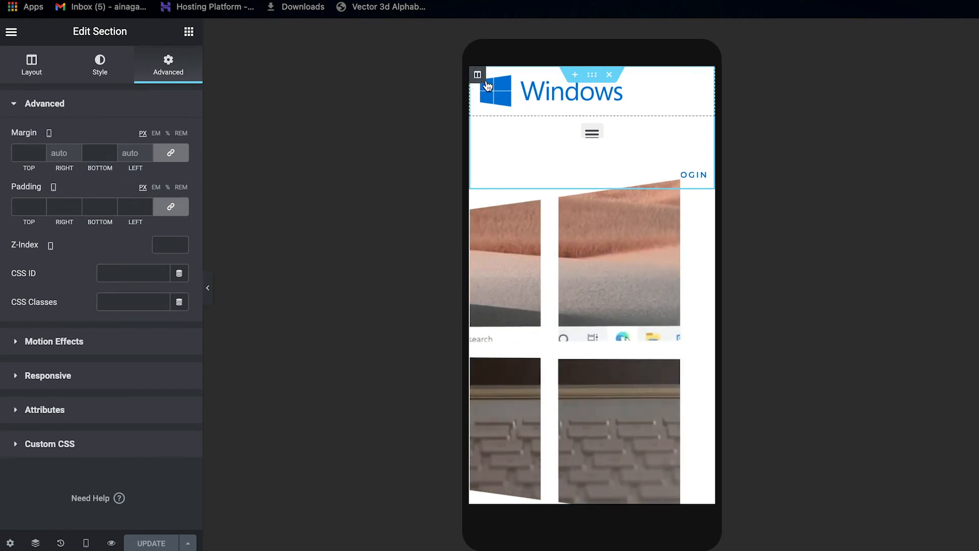
# Set the header logo column's width to 40% for mobile.
pyautogui.click(478, 75)
pyautogui.click(167, 134)
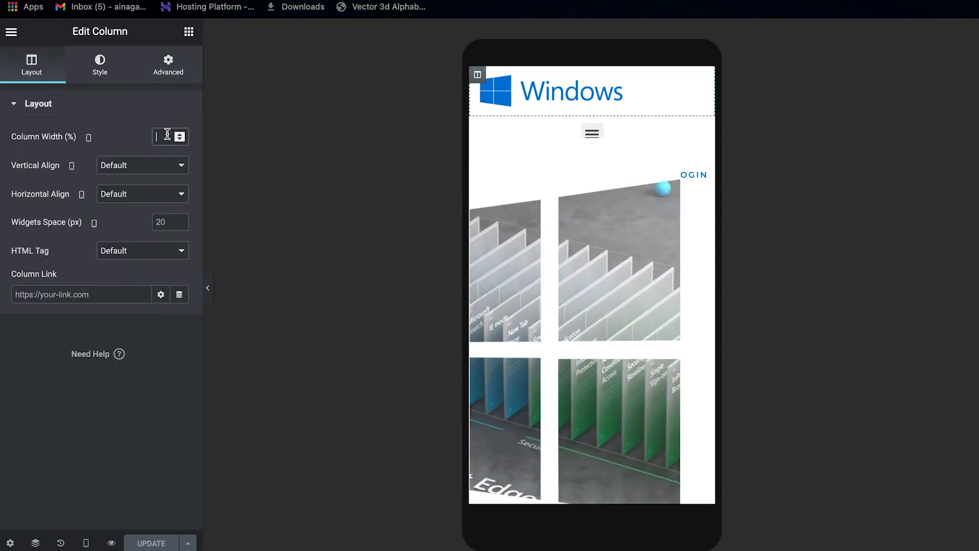
pyautogui.write('20')
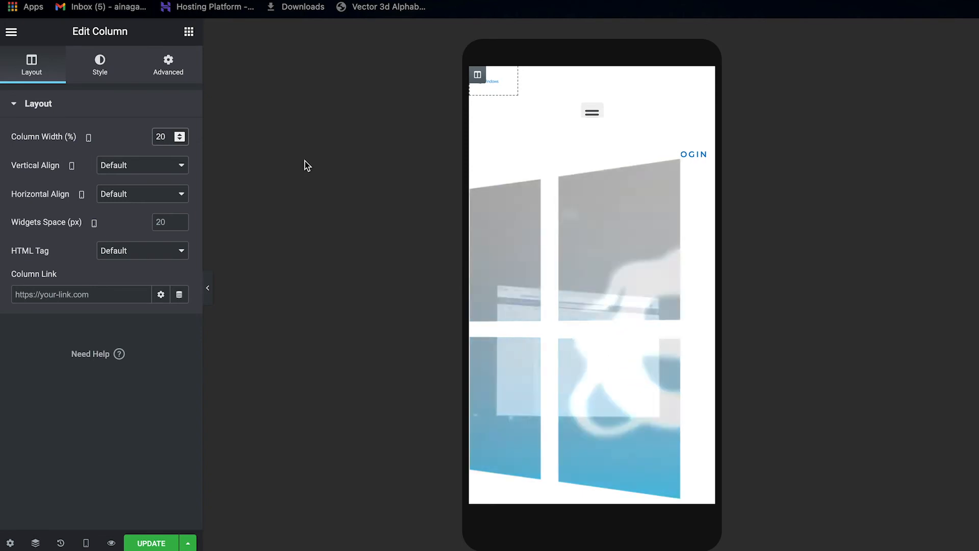
pyautogui.press('BackSpace')
pyautogui.press('BackSpace')
pyautogui.write('40')
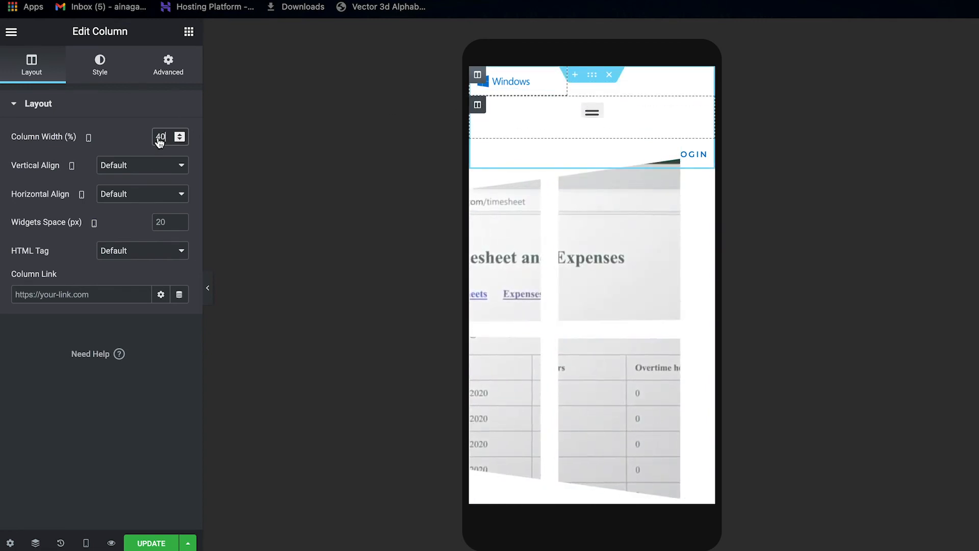
# Set the header's menu column and logo column each to 50% width for mobile.
pyautogui.press('BackSpace')
pyautogui.press('BackSpace')
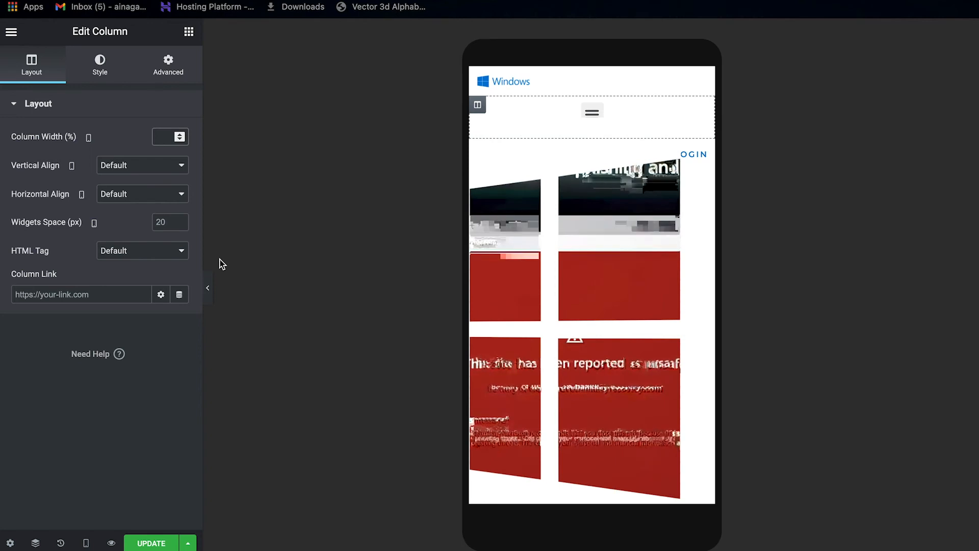
pyautogui.write('40')
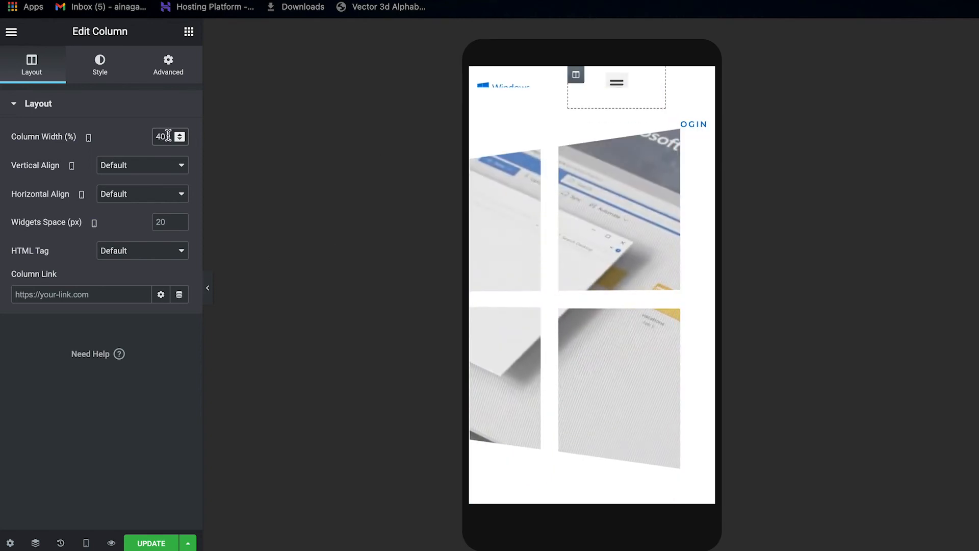
pyautogui.press('BackSpace')
pyautogui.press('BackSpace')
pyautogui.write('50')
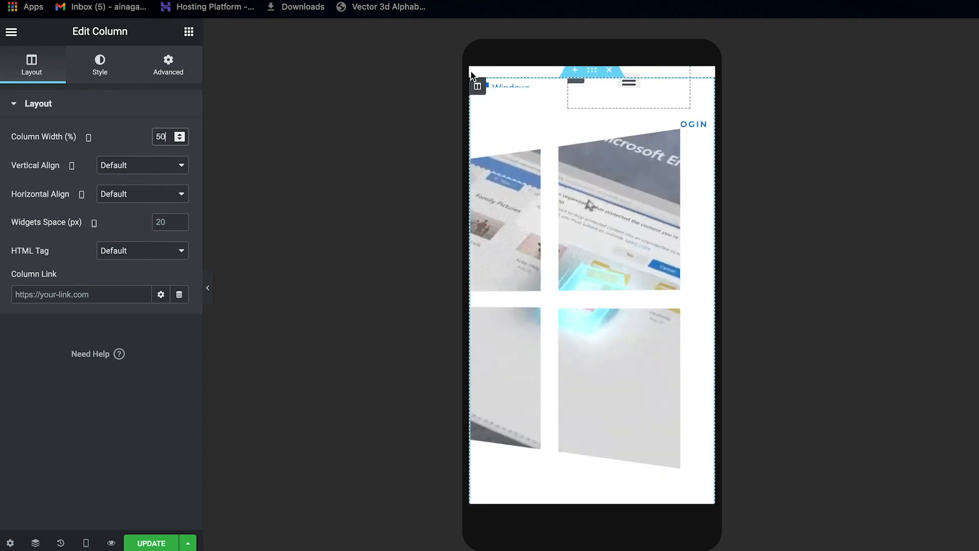
pyautogui.click(168, 65)
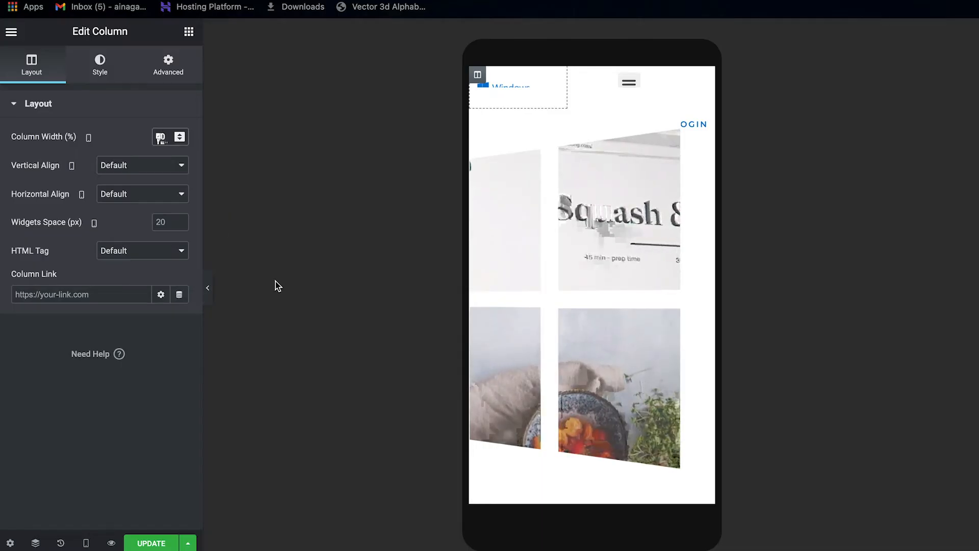
pyautogui.write('50')
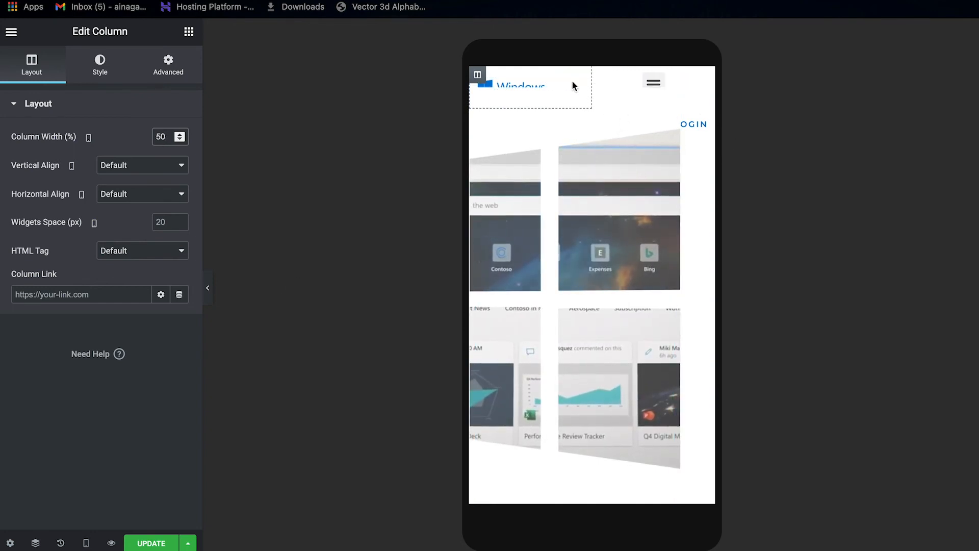
# Show the Navigator, unlink the header section's margins and set its top and bottom margins to 0 for mobile.
pyautogui.rightClick(586, 178)
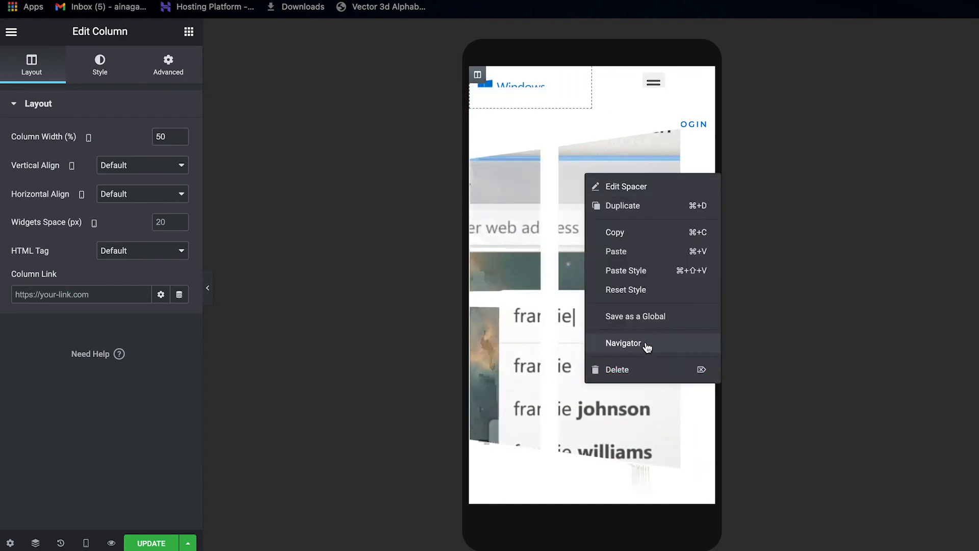
pyautogui.click(623, 343)
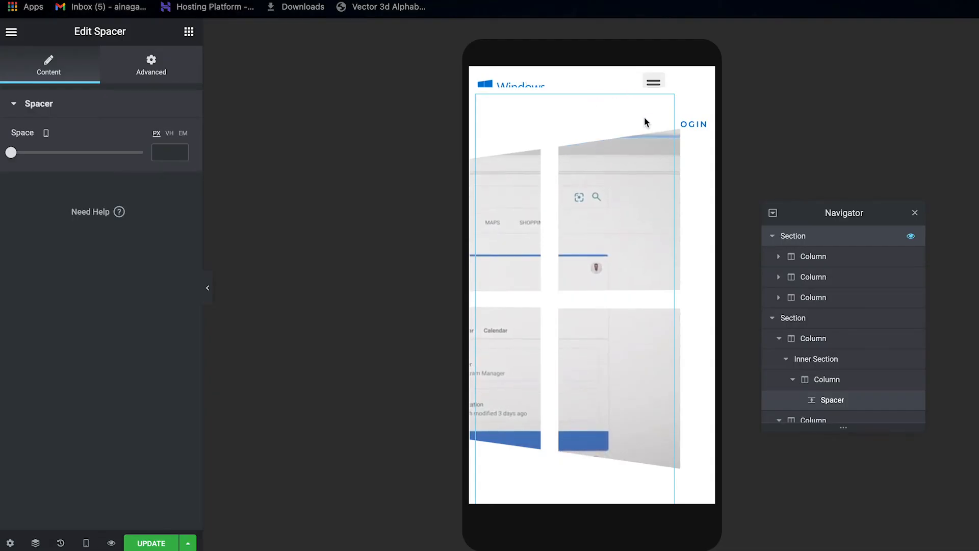
pyautogui.click(644, 122)
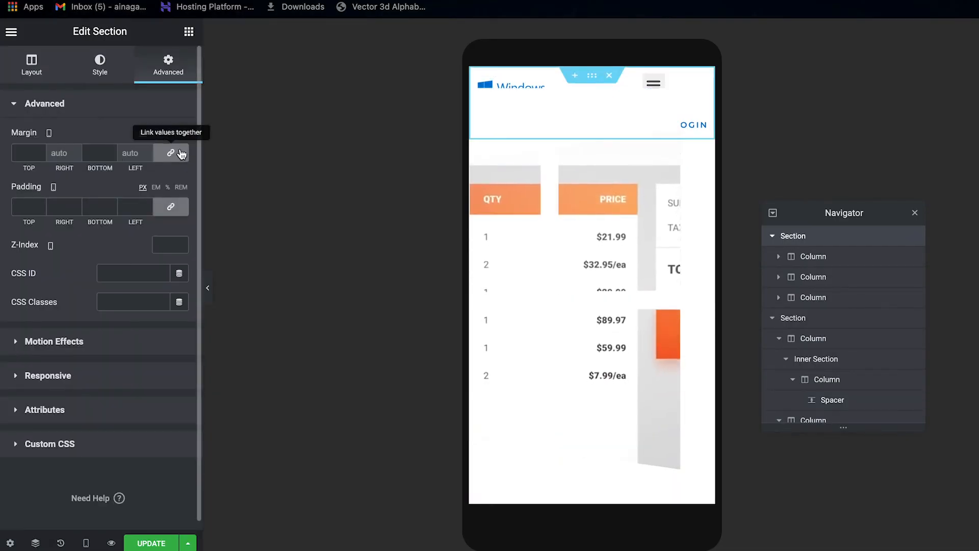
pyautogui.click(181, 154)
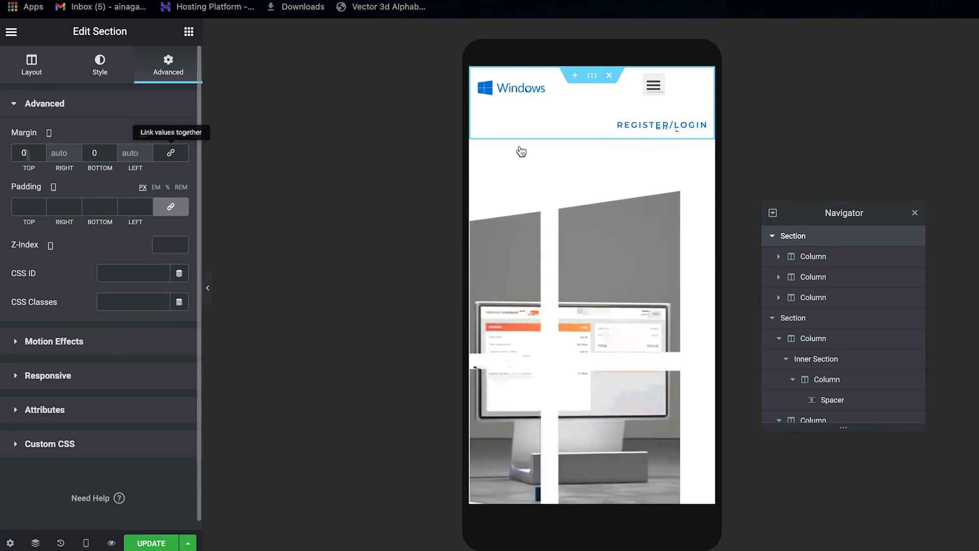
# Hide the header's Register/Login column on mobile through its responsive visibility settings.
pyautogui.click(478, 120)
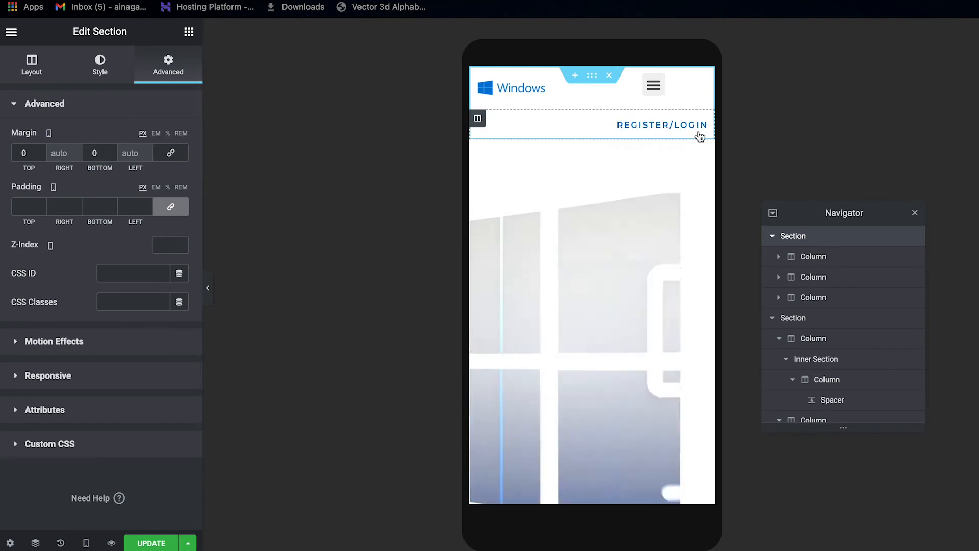
pyautogui.click(700, 127)
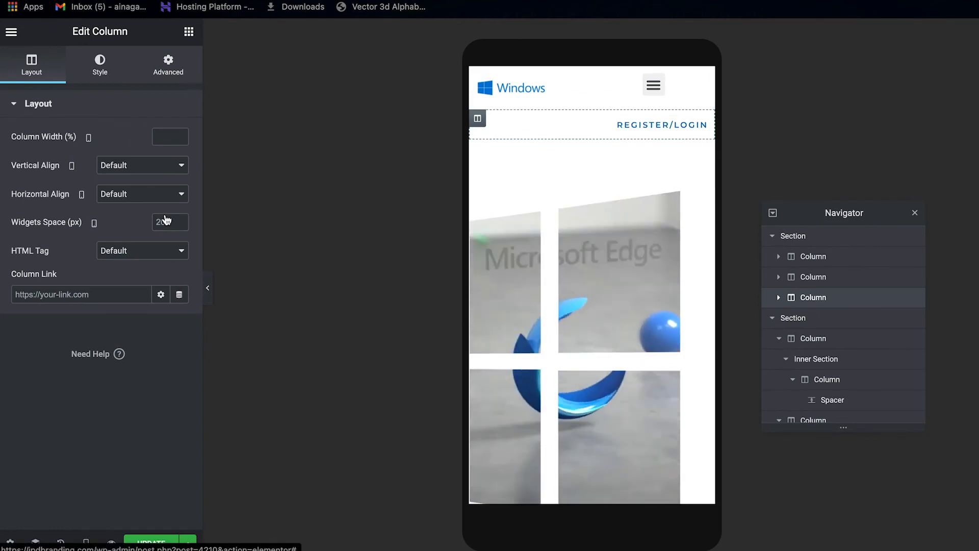
pyautogui.click(169, 66)
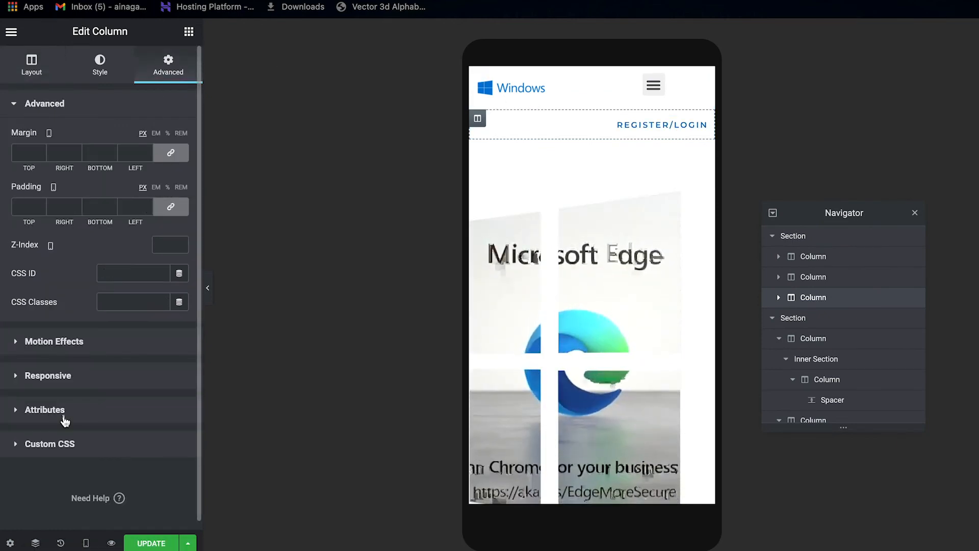
pyautogui.click(477, 118)
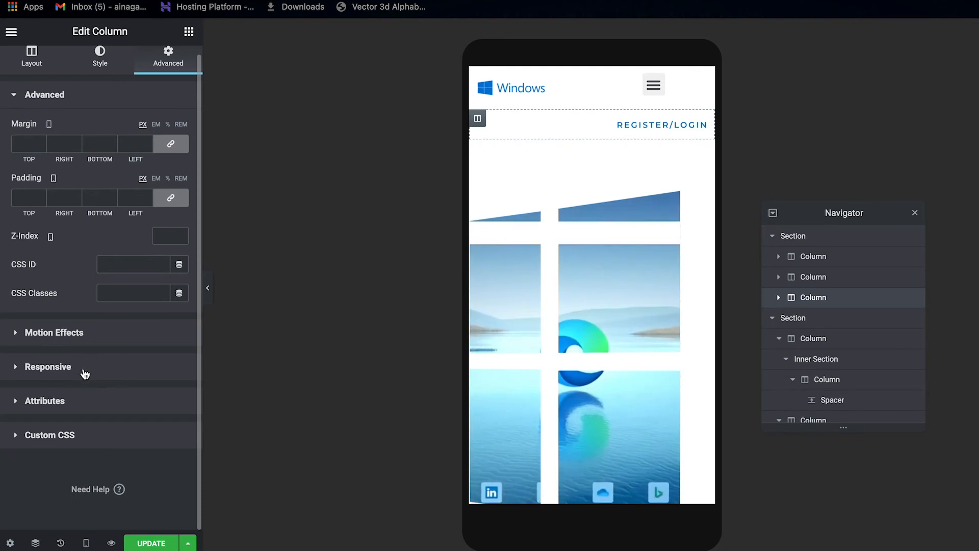
pyautogui.click(85, 372)
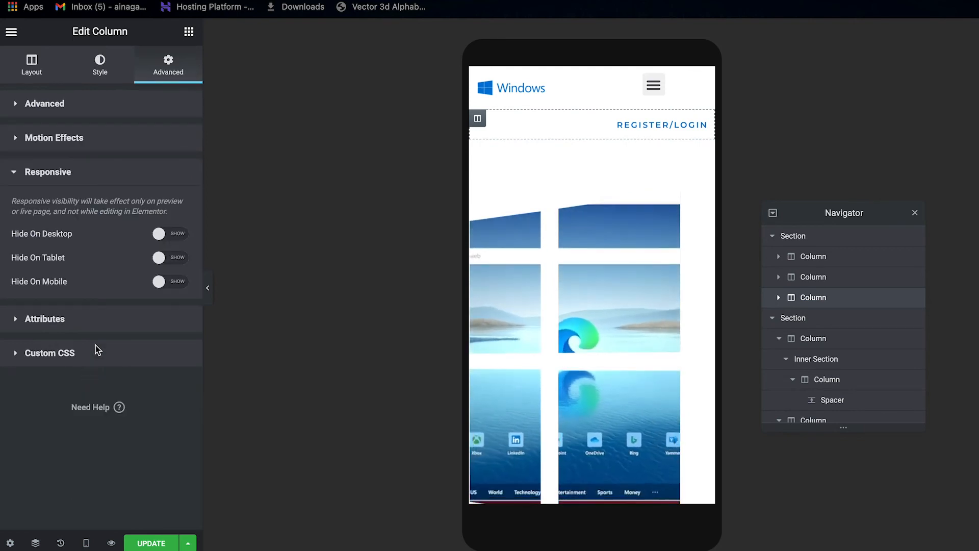
pyautogui.click(170, 281)
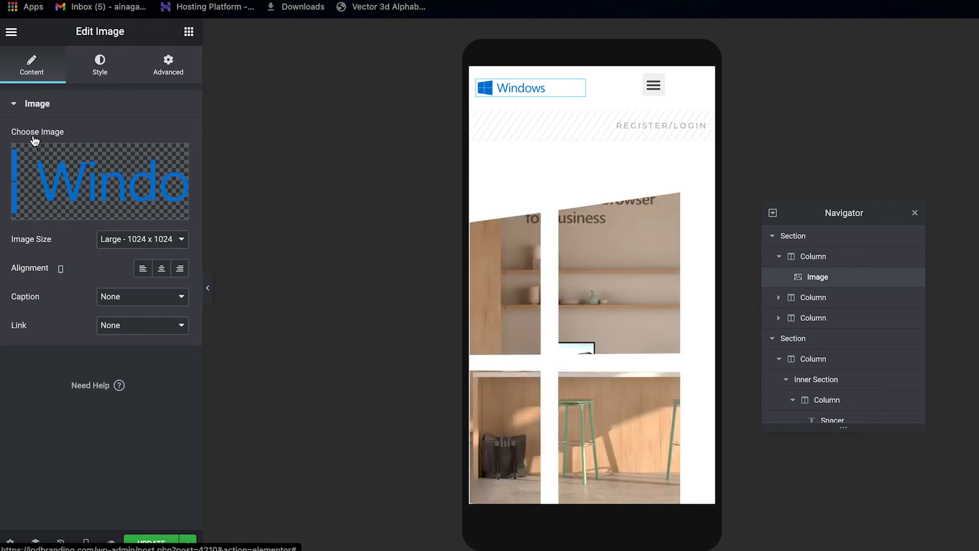
# Set the header logo image's mobile width to 84%.
pyautogui.click(101, 74)
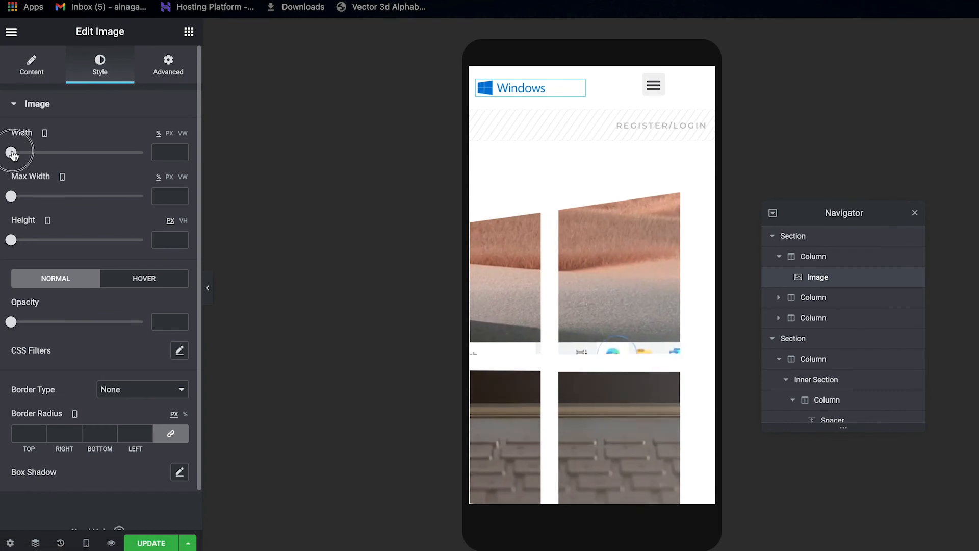
pyautogui.click(33, 153)
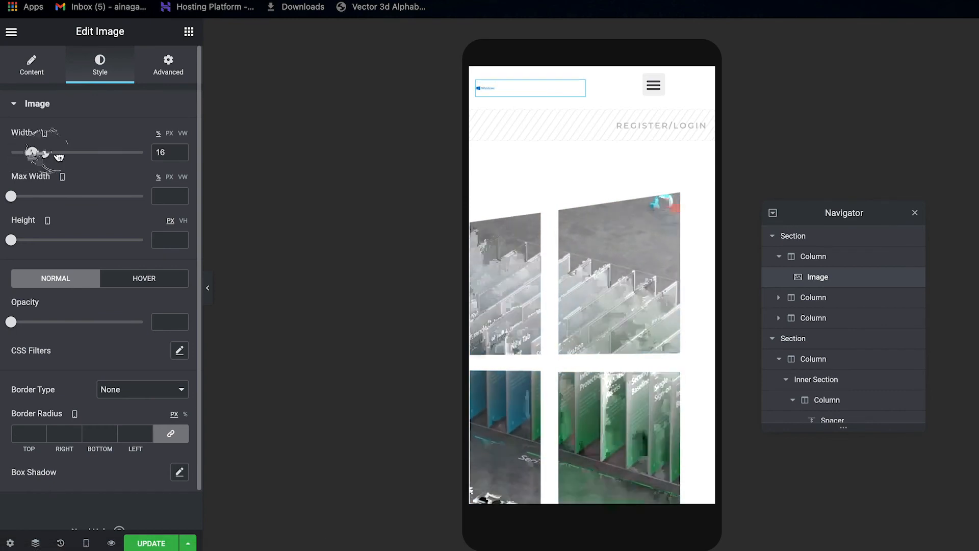
pyautogui.moveTo(91, 156); pyautogui.dragTo(116, 162)
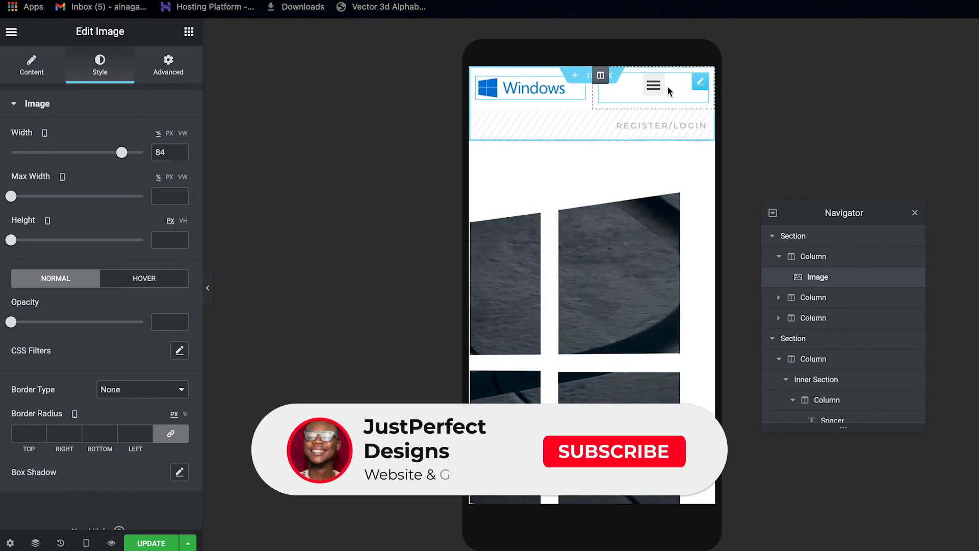
# Align the nav menu's hamburger toggle to the right and center the menu items.
pyautogui.click(699, 82)
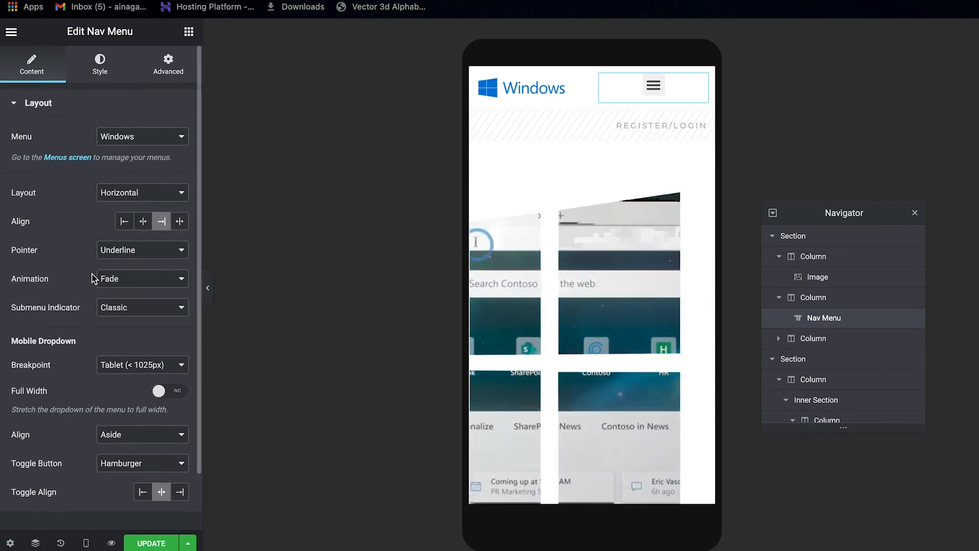
pyautogui.scroll(-1, 92, 274)
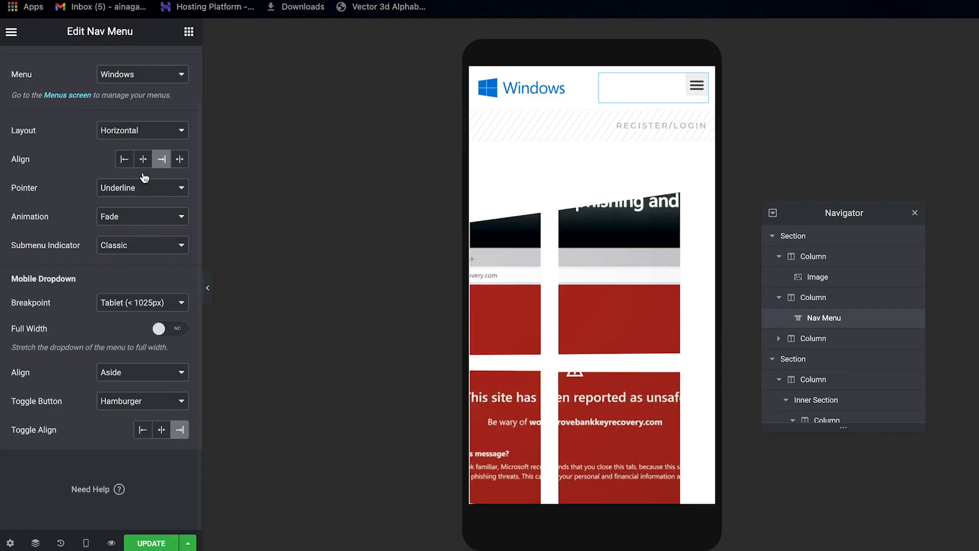
pyautogui.click(144, 160)
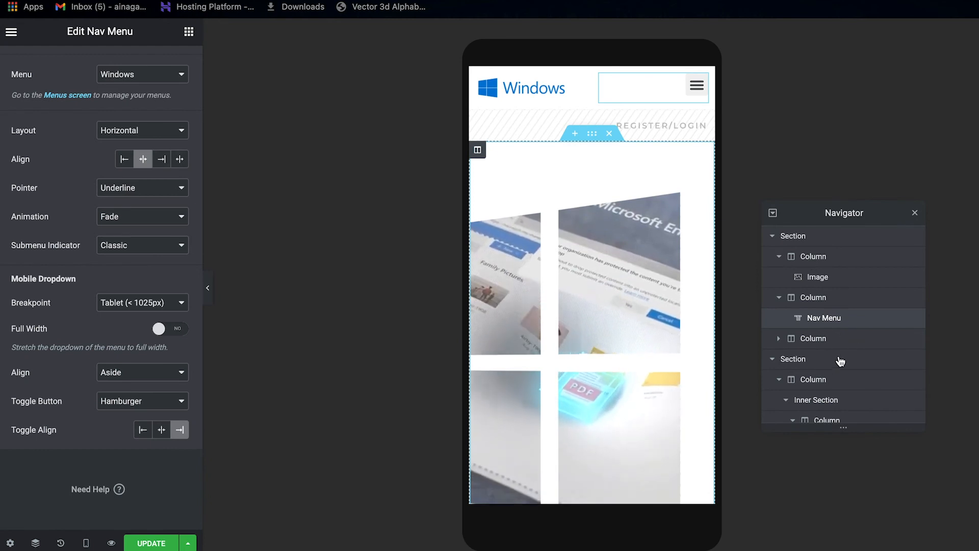
# Set the hero video column's mobile padding to 10 px on all sides and look over the resulting layout.
pyautogui.click(835, 378)
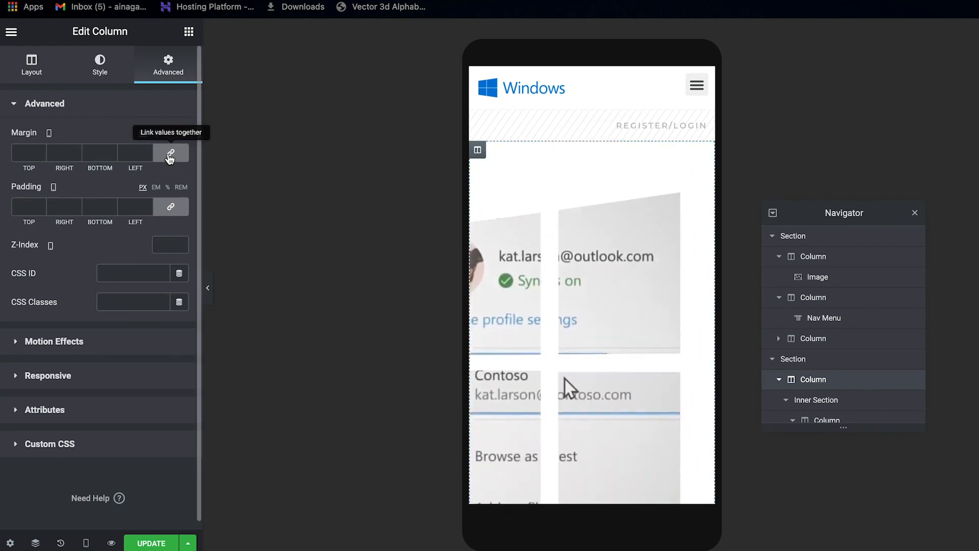
pyautogui.click(182, 211)
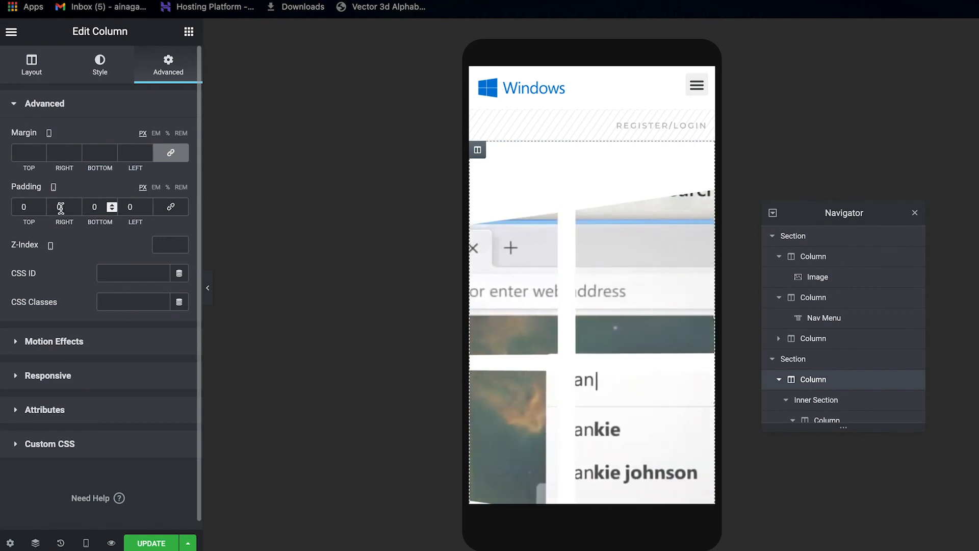
pyautogui.click(161, 213)
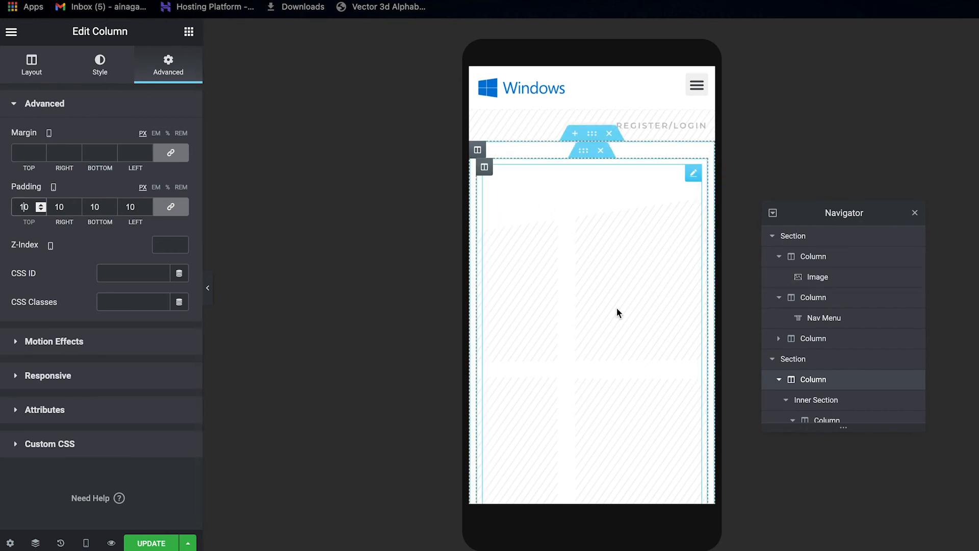
pyautogui.scroll(-6, 617, 309)
pyautogui.scroll(6, 618, 309)
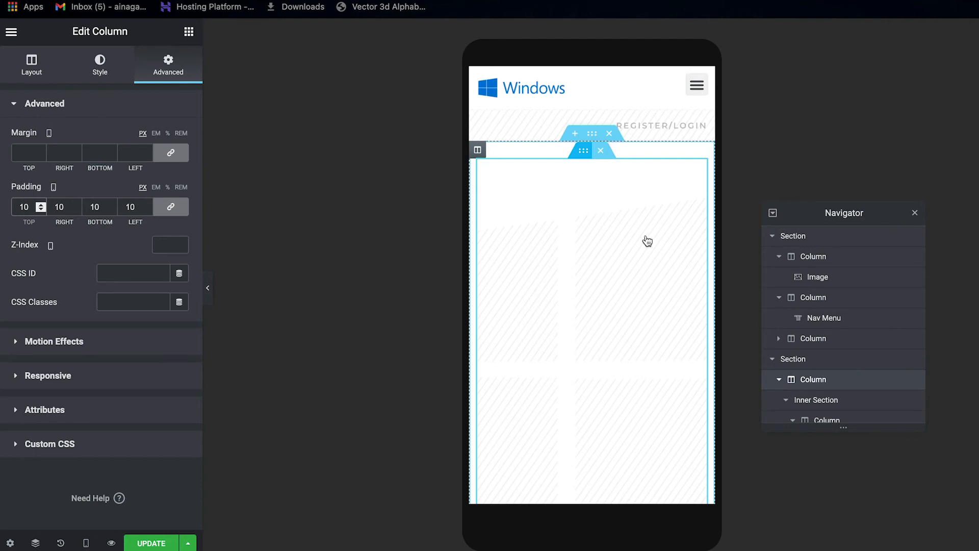
# Set the height of the spacer inside the hero's video inner section to 391 px for mobile.
pyautogui.click(600, 188)
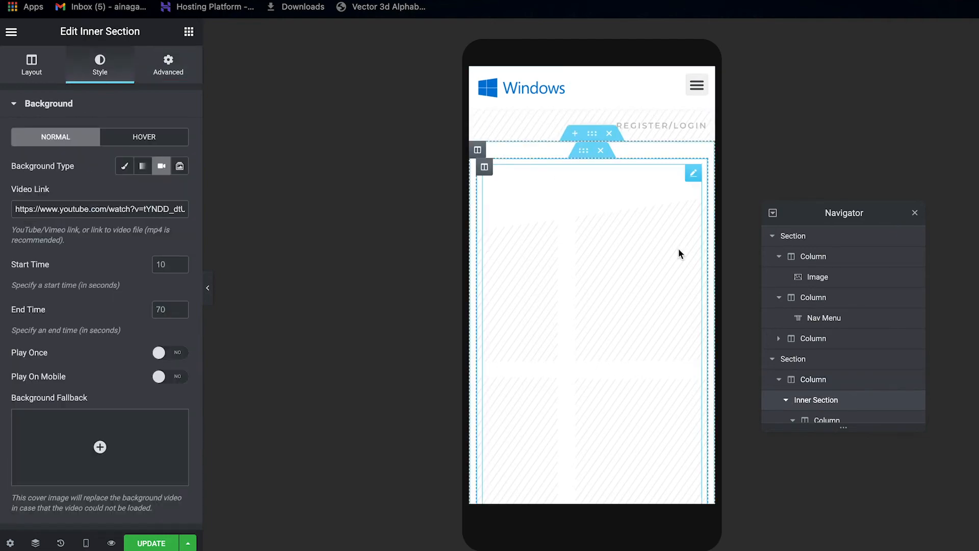
pyautogui.scroll(-2, 641, 346)
pyautogui.scroll(-3, 641, 345)
pyautogui.scroll(2, 641, 345)
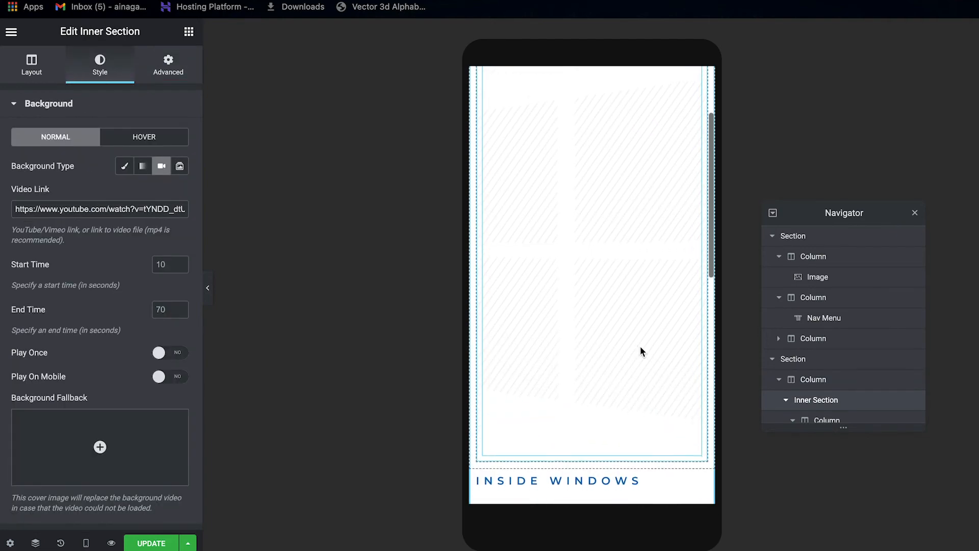
pyautogui.scroll(-2, 874, 411)
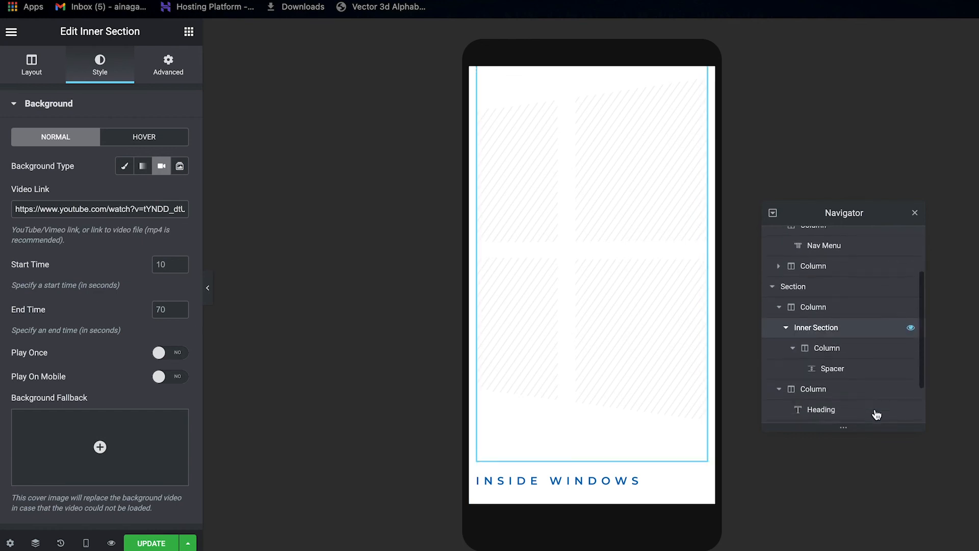
pyautogui.click(840, 375)
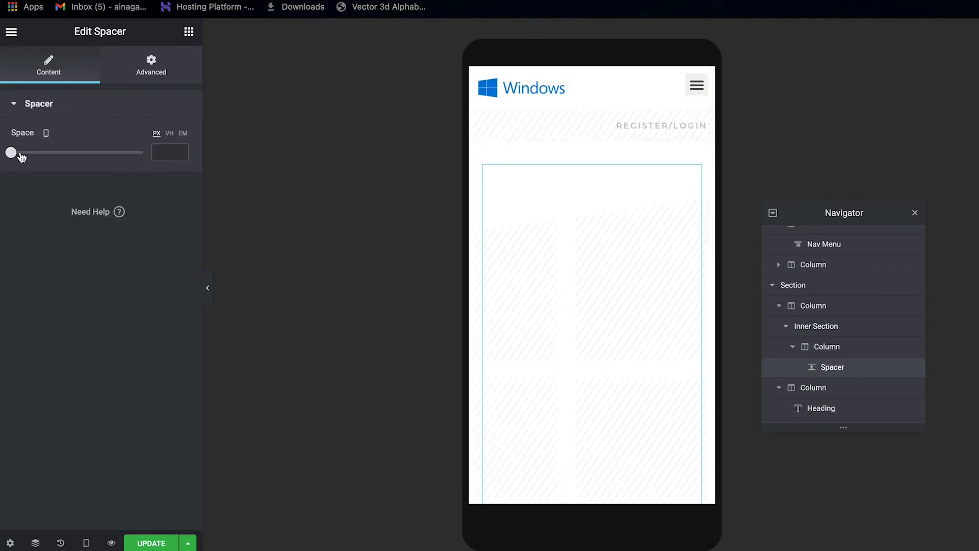
pyautogui.moveTo(15, 156); pyautogui.dragTo(101, 156)
pyautogui.moveTo(602, 269)
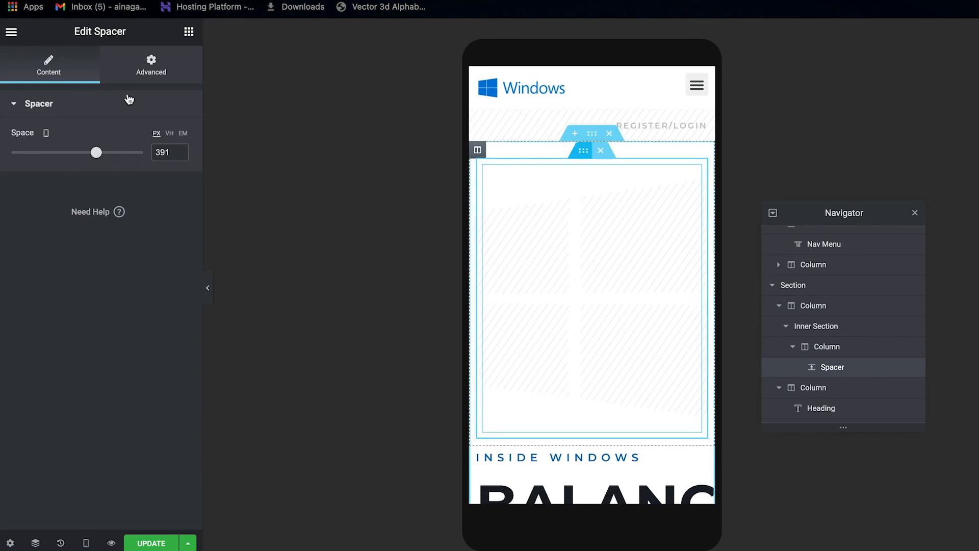
# Enable Play On Mobile for the inner section's background video.
pyautogui.click(612, 300)
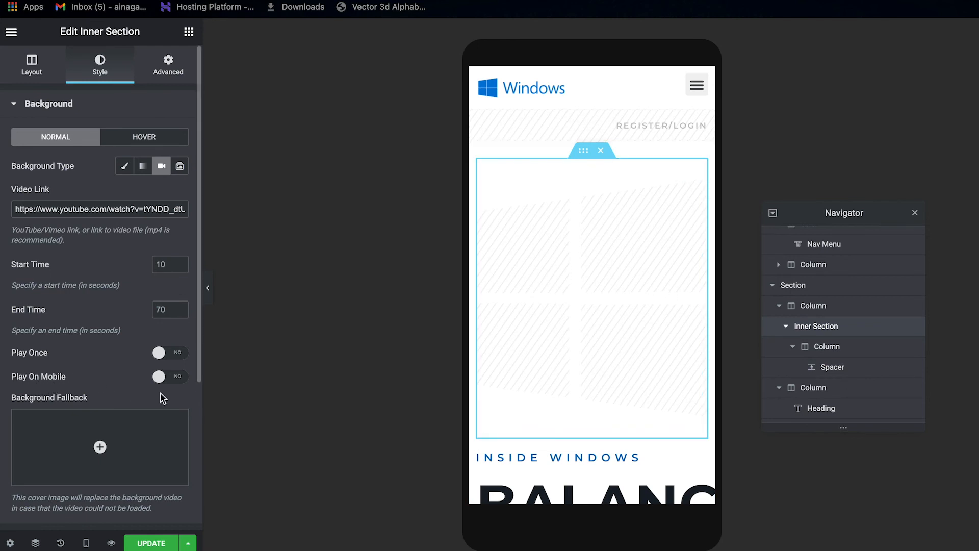
pyautogui.click(178, 380)
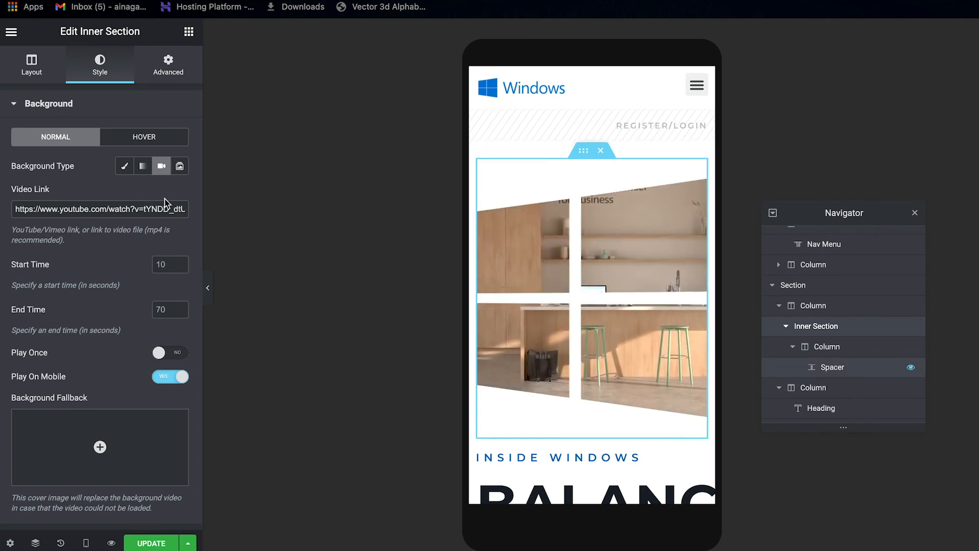
# Reduce the video spacer's mobile height to 360 px and check the hero section down to the headings.
pyautogui.moveTo(97, 153)
pyautogui.mouseDown()
pyautogui.moveTo(82, 154)
pyautogui.moveTo(91, 154)
pyautogui.mouseUp()
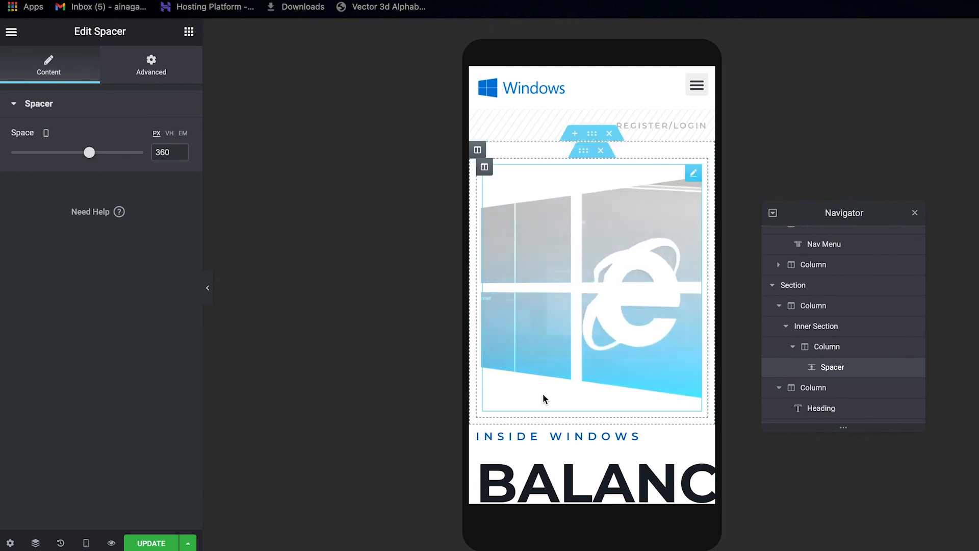
pyautogui.scroll(-2, 543, 394)
pyautogui.scroll(2, 543, 393)
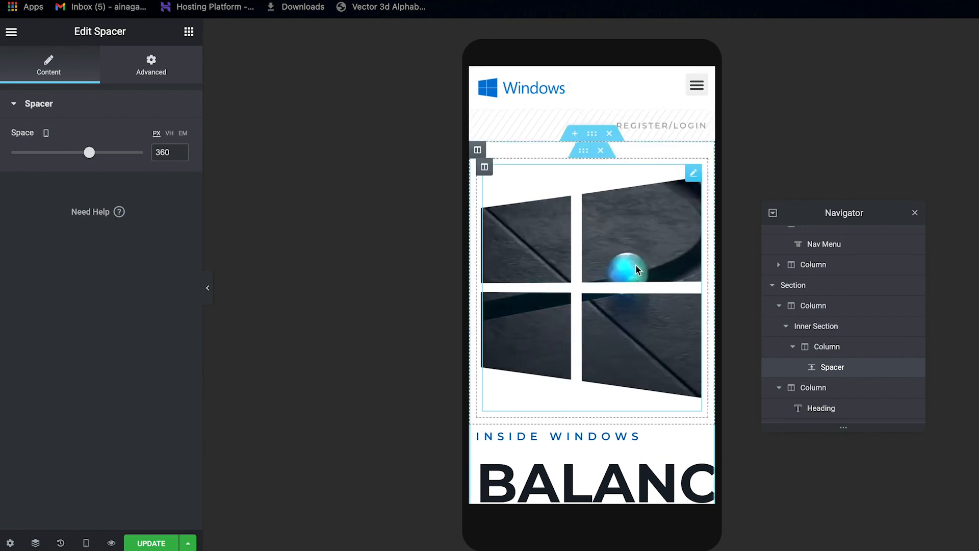
pyautogui.scroll(-5, 636, 264)
pyautogui.scroll(-1, 635, 265)
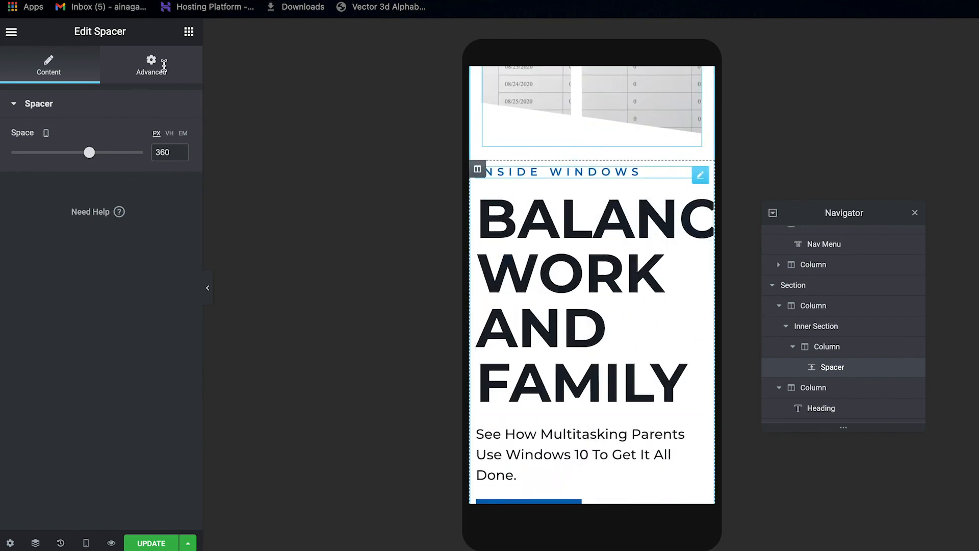
# Set the "Inside Windows" heading's mobile font size to 15 px.
pyautogui.click(566, 188)
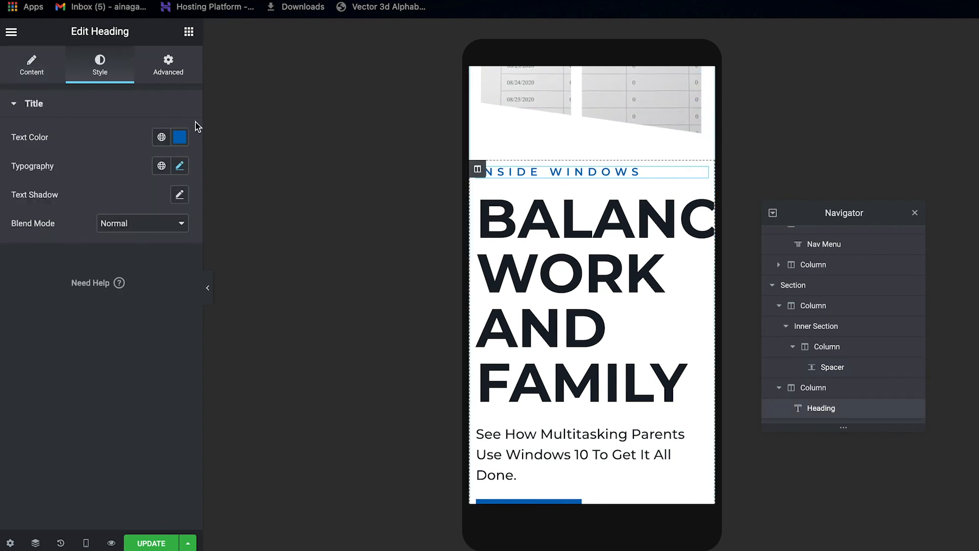
pyautogui.click(179, 165)
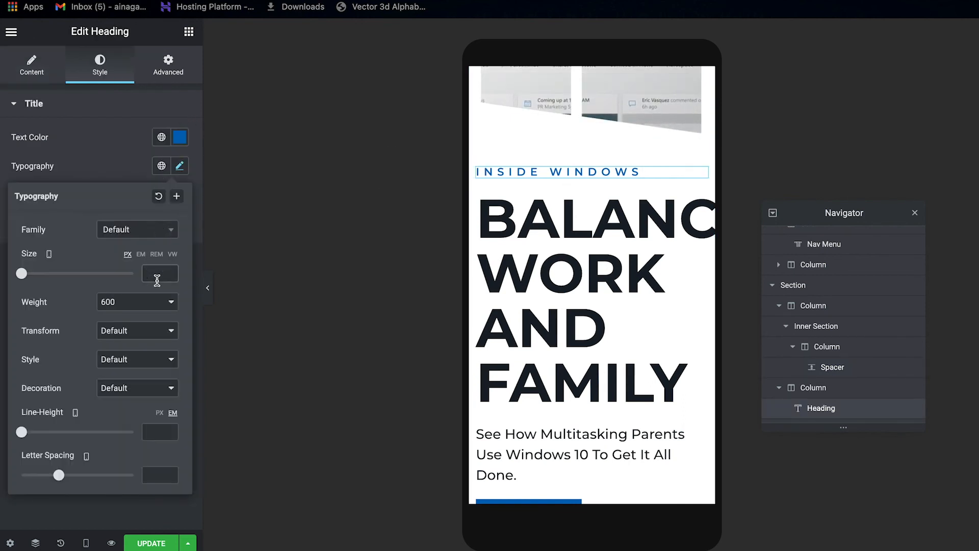
pyautogui.write('15')
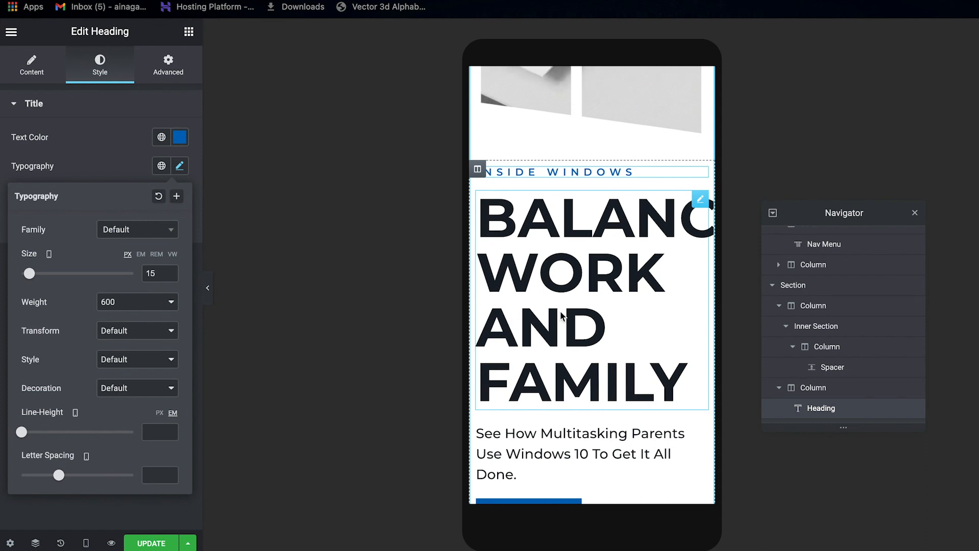
# Try mobile font sizes for the "Balance work and family" heading and settle on 40 px.
pyautogui.click(180, 166)
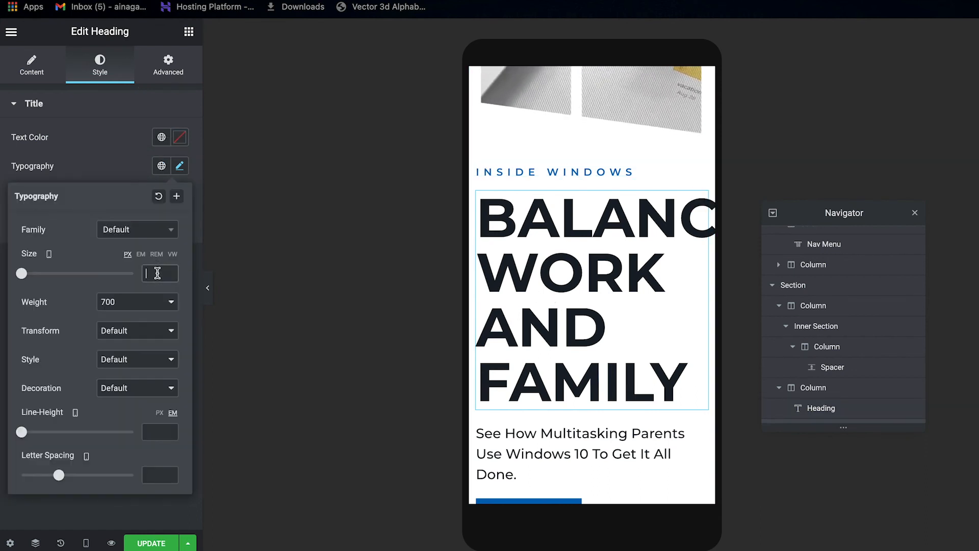
pyautogui.write('40')
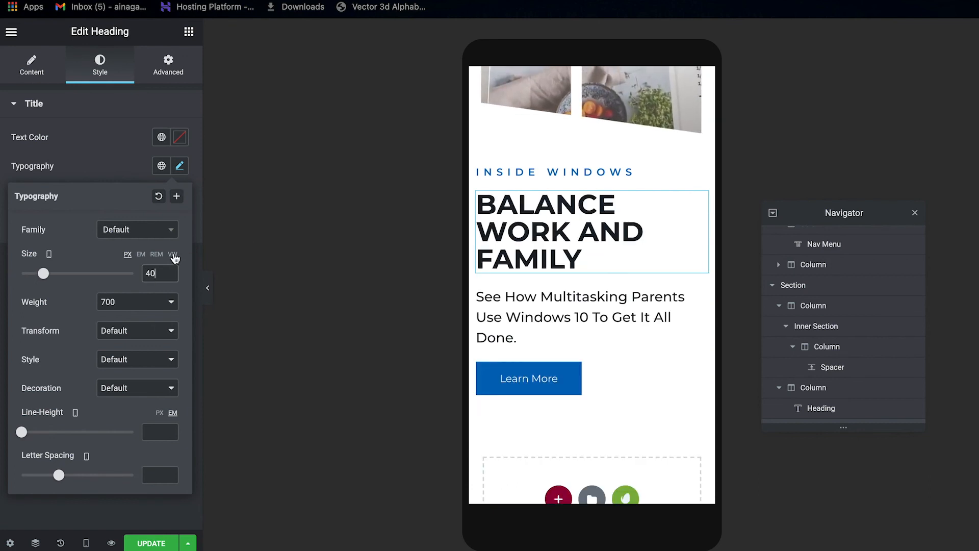
pyautogui.write('60')
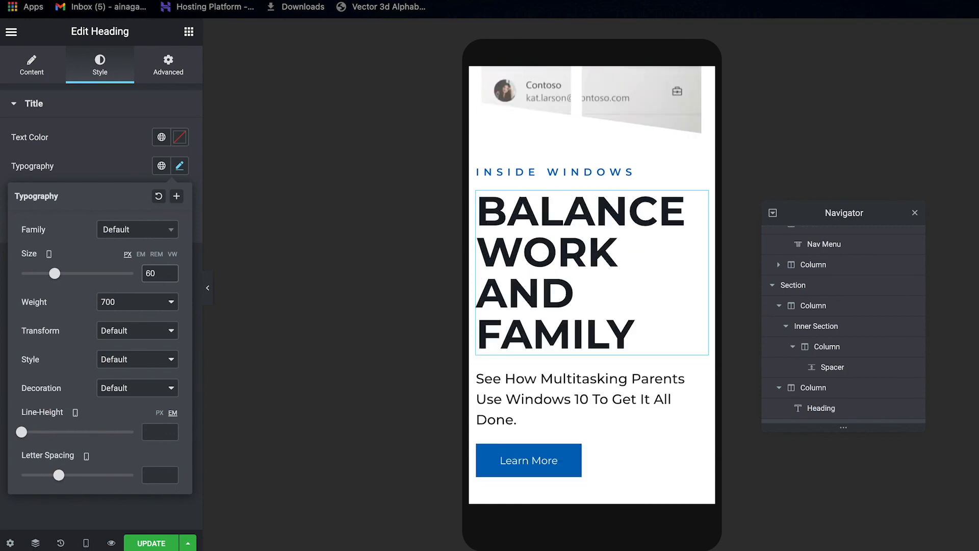
pyautogui.press('BackSpace')
pyautogui.write('5')
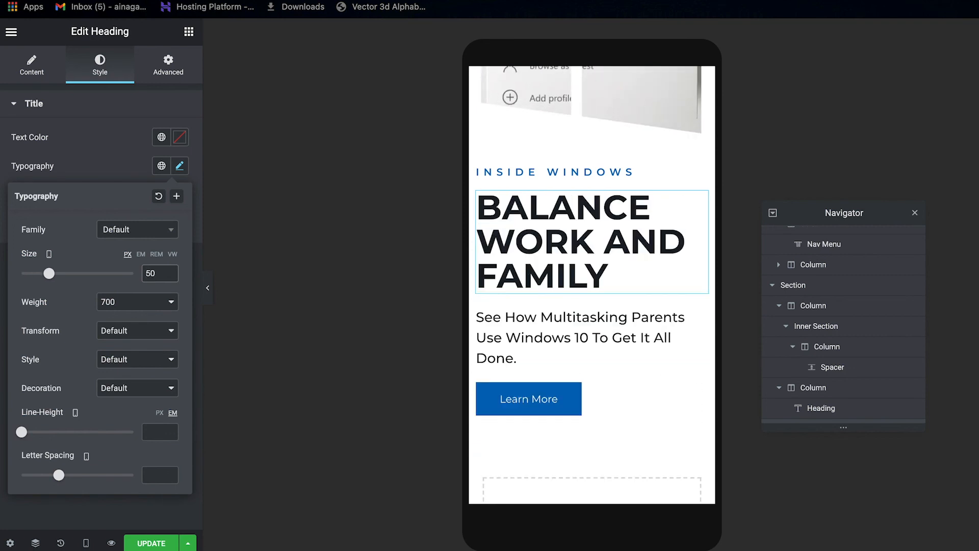
pyautogui.press('BackSpace')
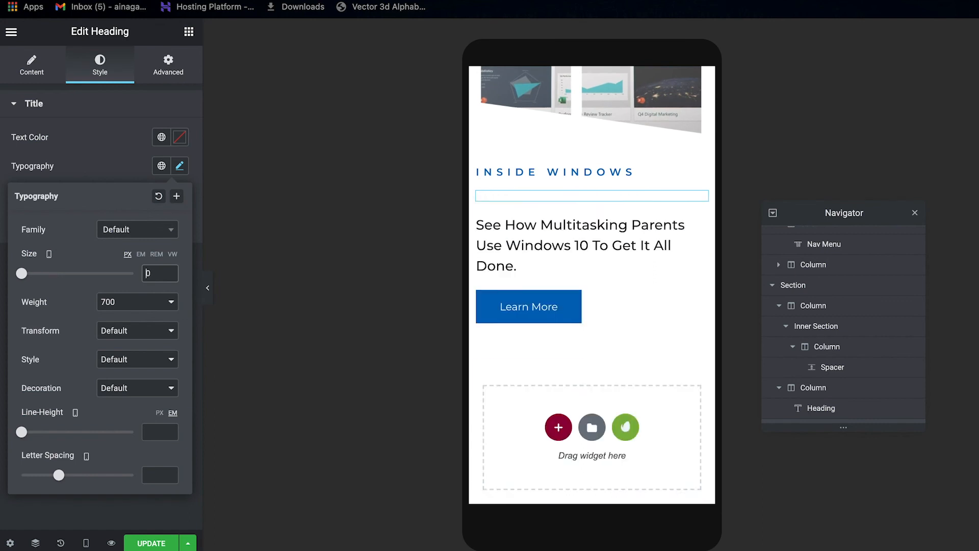
pyautogui.write('4')
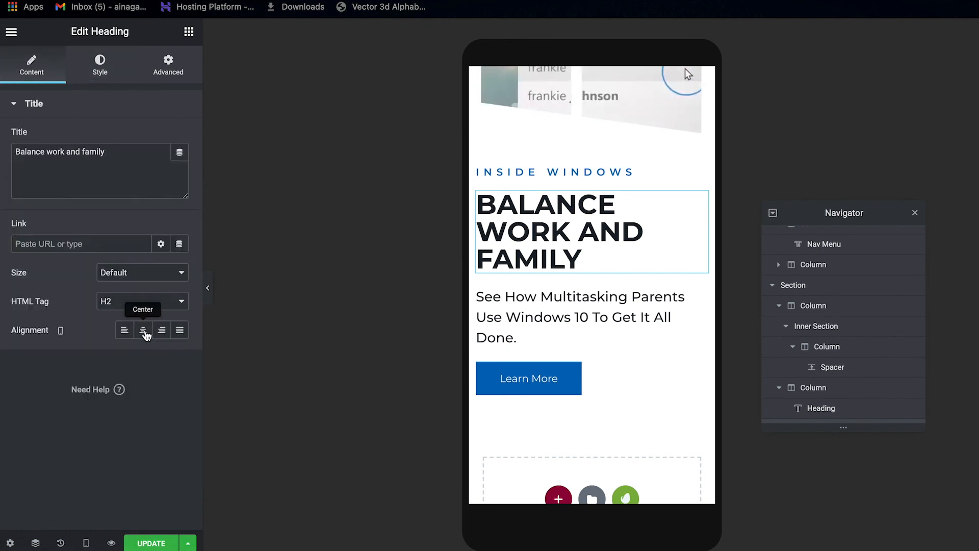
# Center-align the "Balance work and family" and "Inside Windows" headings for mobile.
pyautogui.click(143, 330)
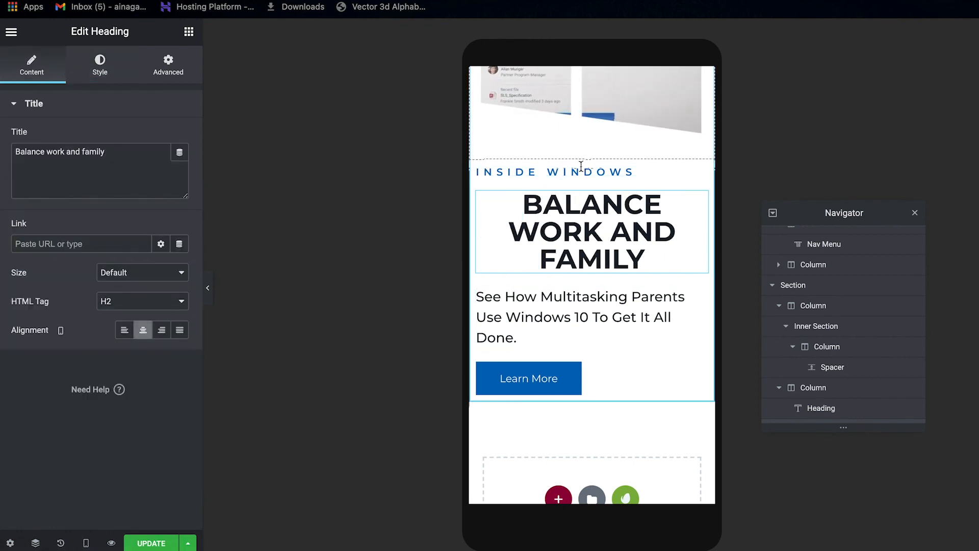
pyautogui.click(39, 74)
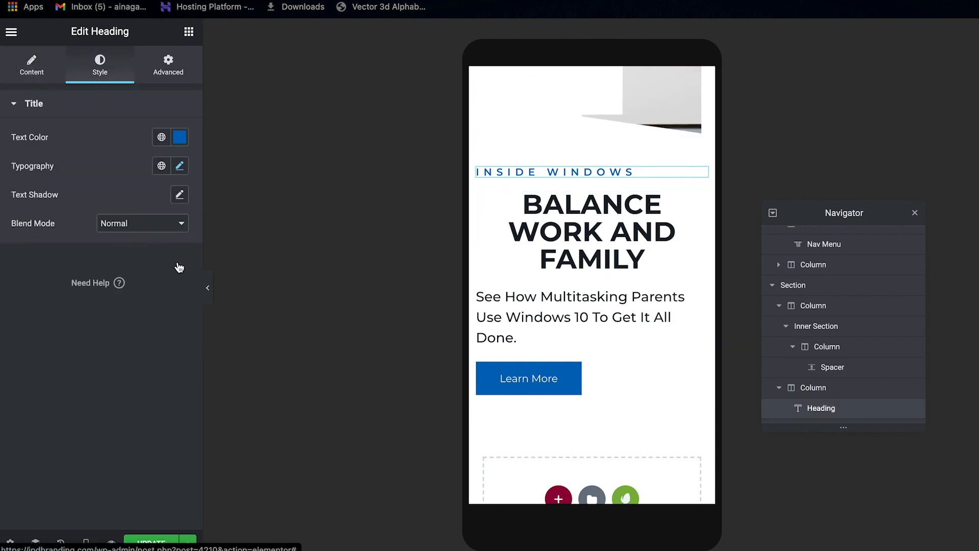
pyautogui.click(31, 66)
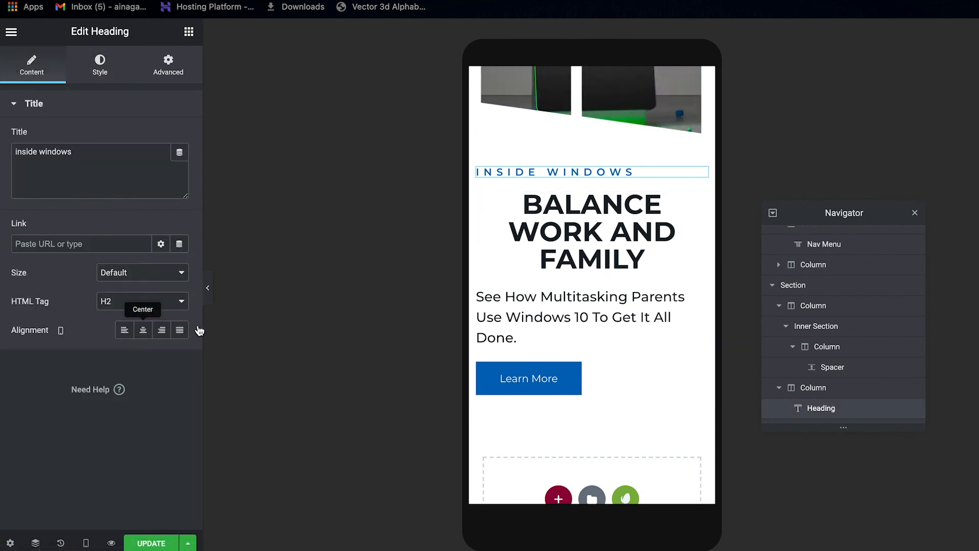
pyautogui.click(143, 329)
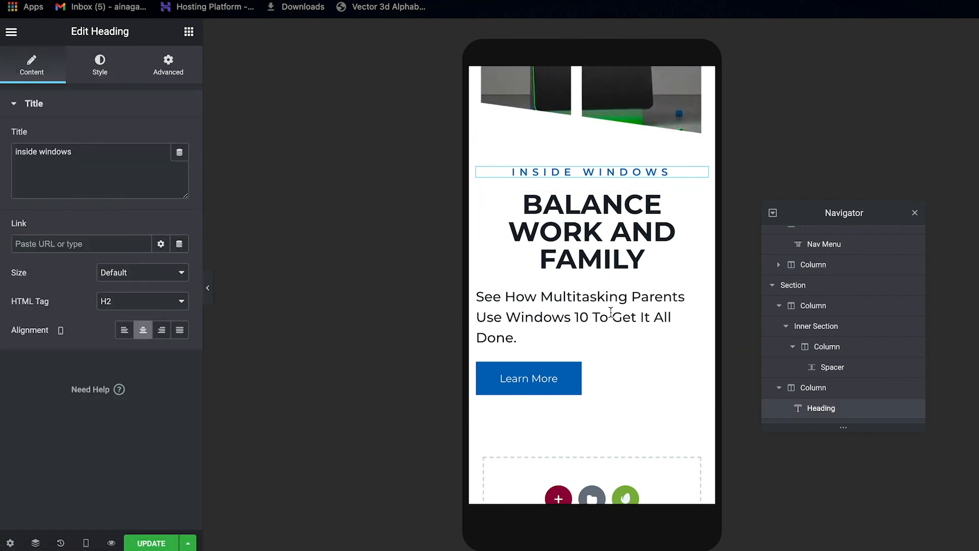
# Set the "See How Multitasking Parents" heading's mobile font size to 16 px and center-align it.
pyautogui.click(99, 80)
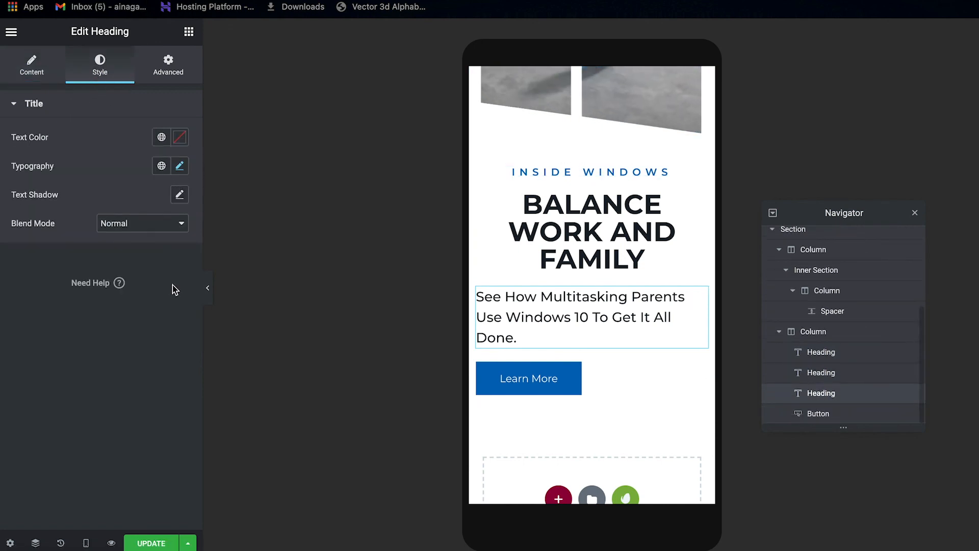
pyautogui.click(179, 165)
pyautogui.click(149, 273)
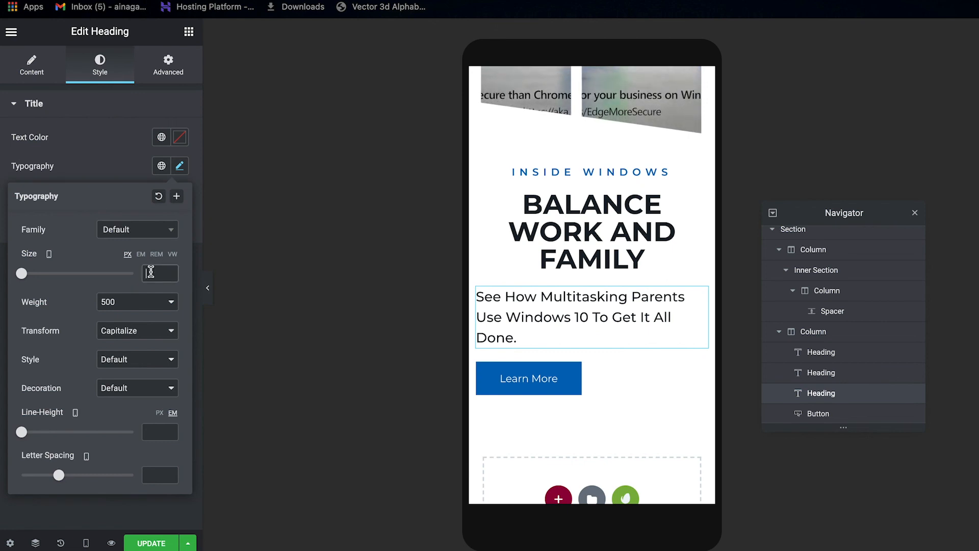
pyautogui.write('16')
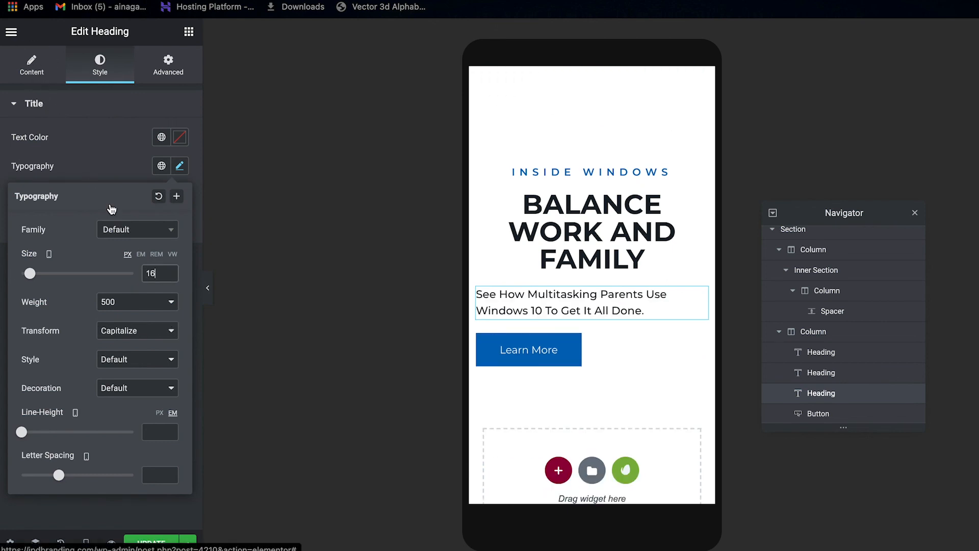
pyautogui.click(32, 65)
pyautogui.click(143, 330)
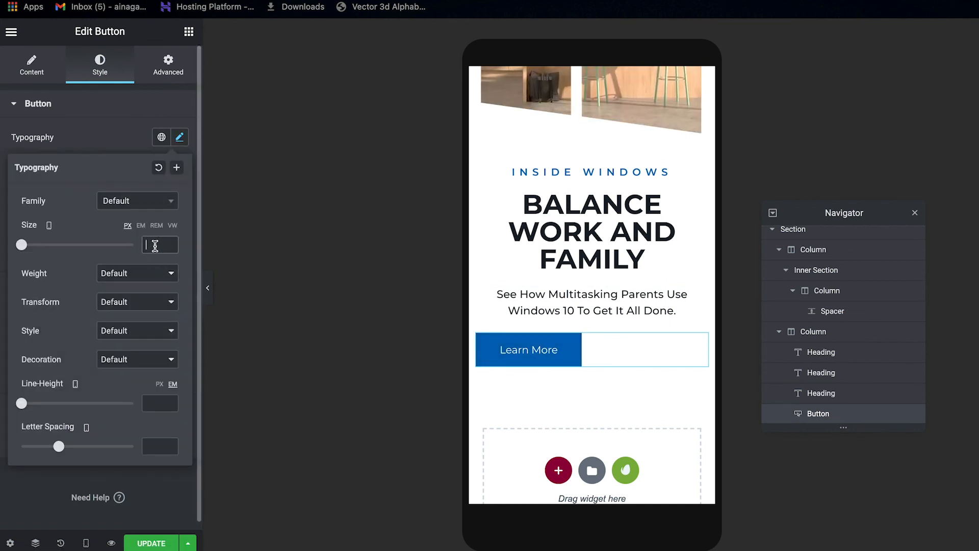
# Set the "Learn More" button's text to 14 px on mobile with a font weight of 500.
pyautogui.write('14')
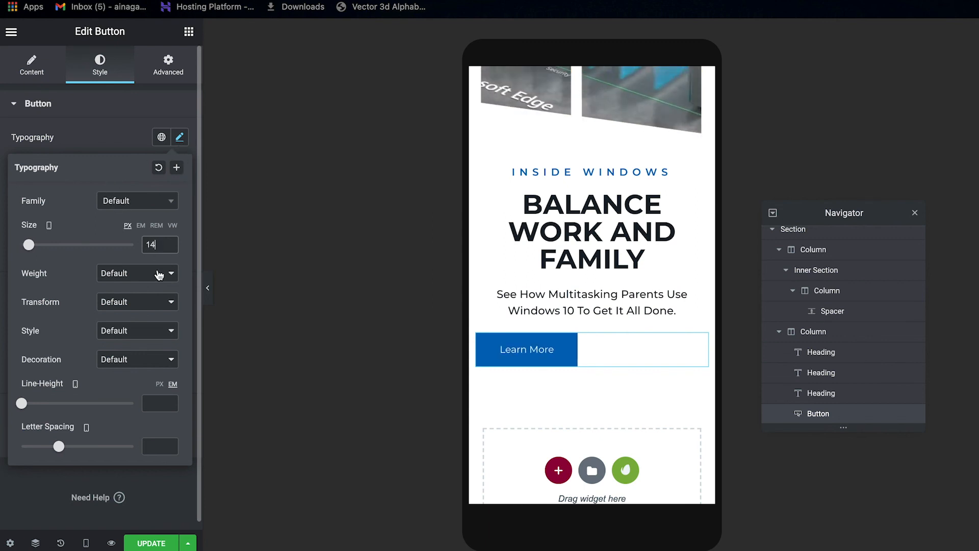
pyautogui.click(158, 274)
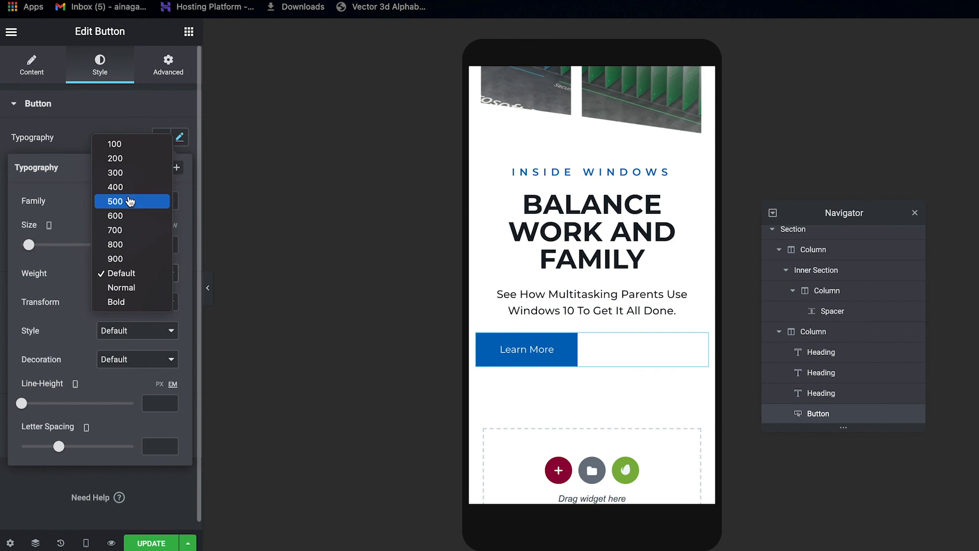
pyautogui.click(130, 201)
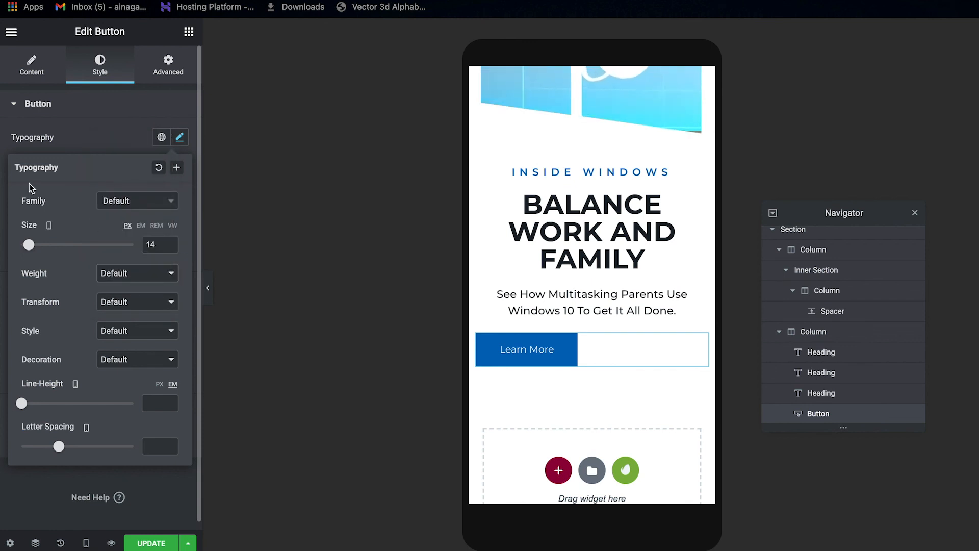
pyautogui.click(151, 283)
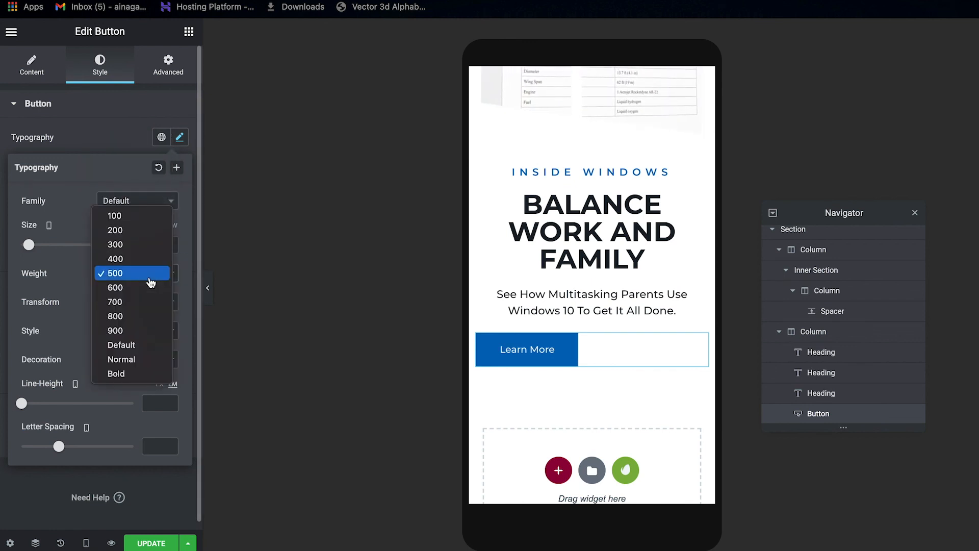
pyautogui.click(151, 283)
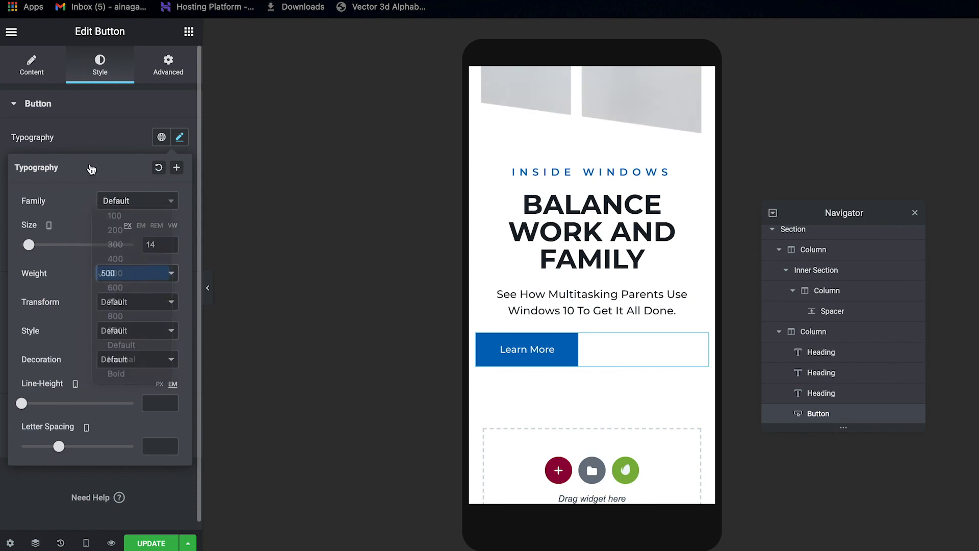
pyautogui.click(181, 146)
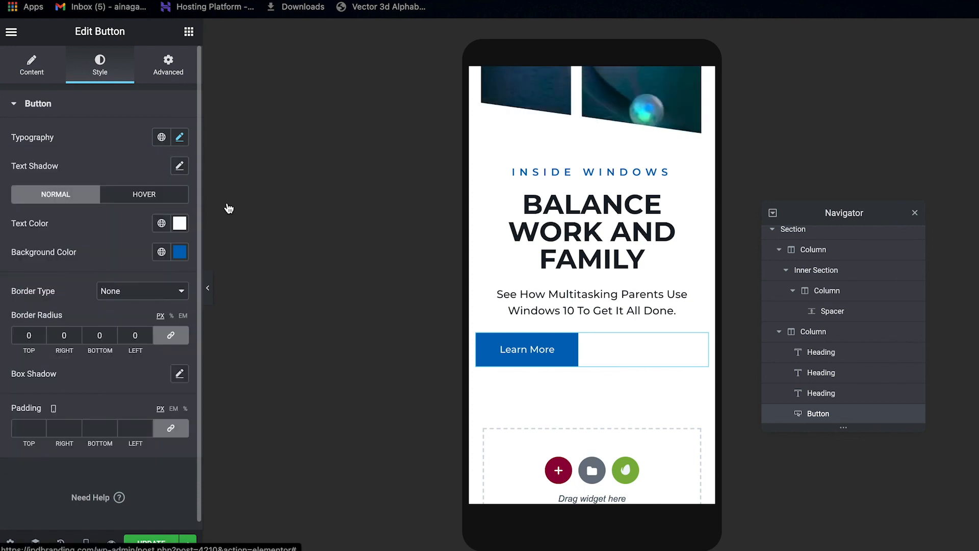
# Center-align the "Learn More" button for mobile and update the page.
pyautogui.click(32, 64)
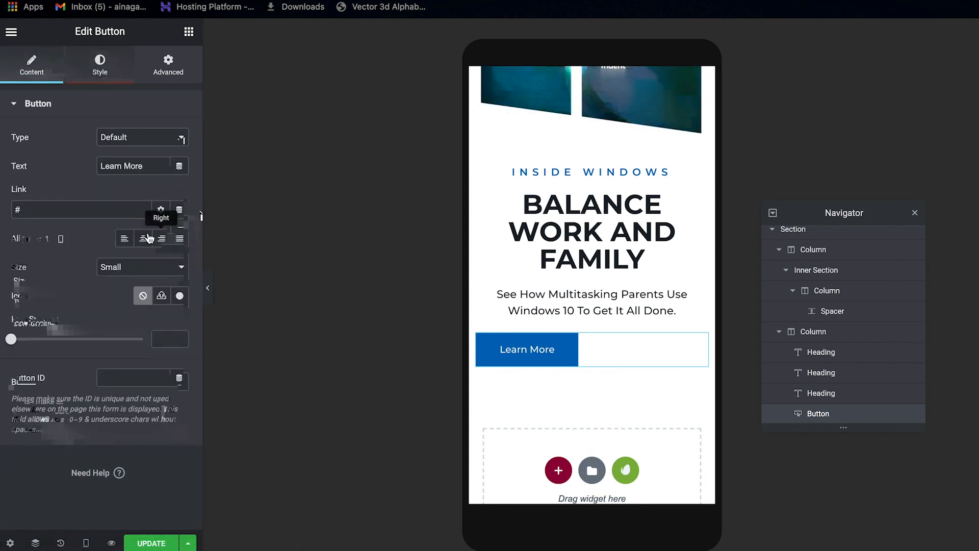
pyautogui.click(145, 245)
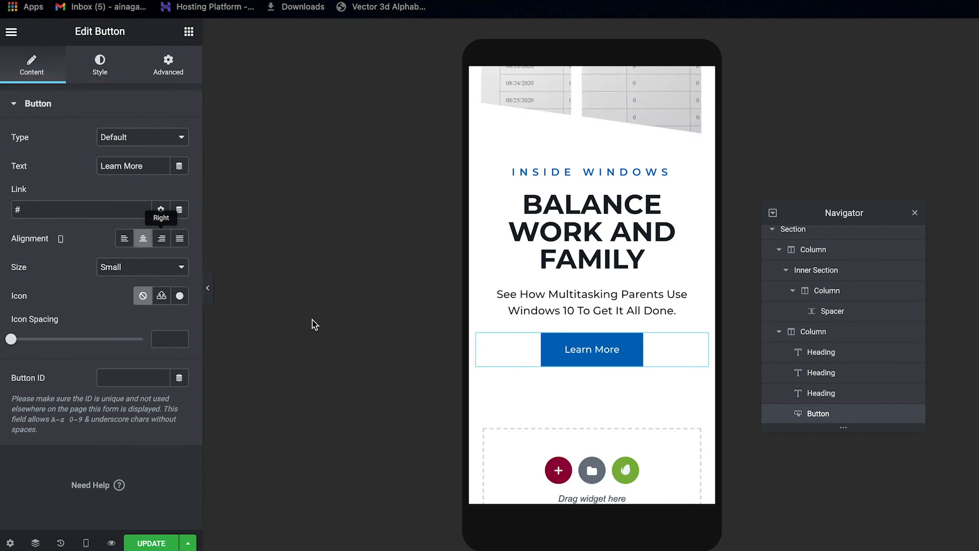
pyautogui.scroll(-2, 591, 413)
pyautogui.scroll(7, 591, 413)
pyautogui.scroll(-6, 592, 413)
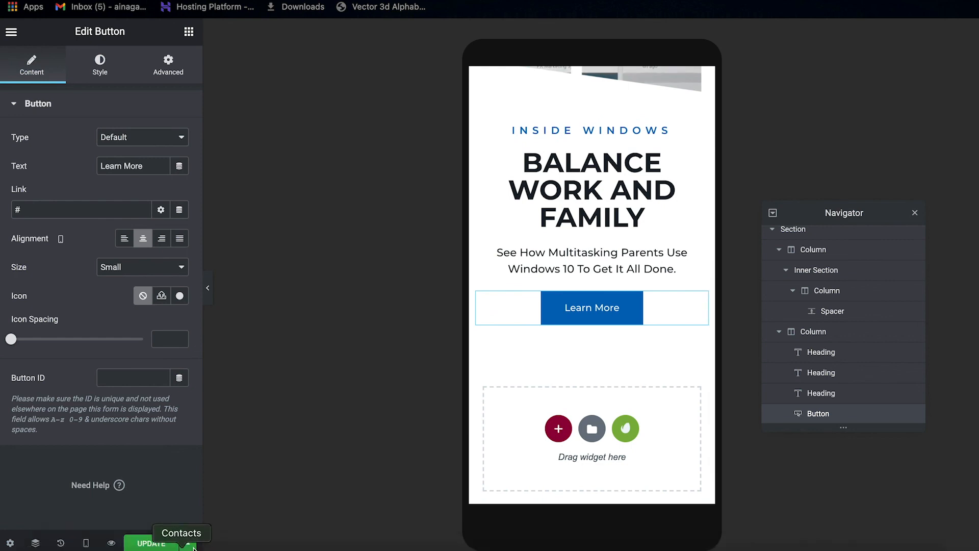
pyautogui.click(151, 543)
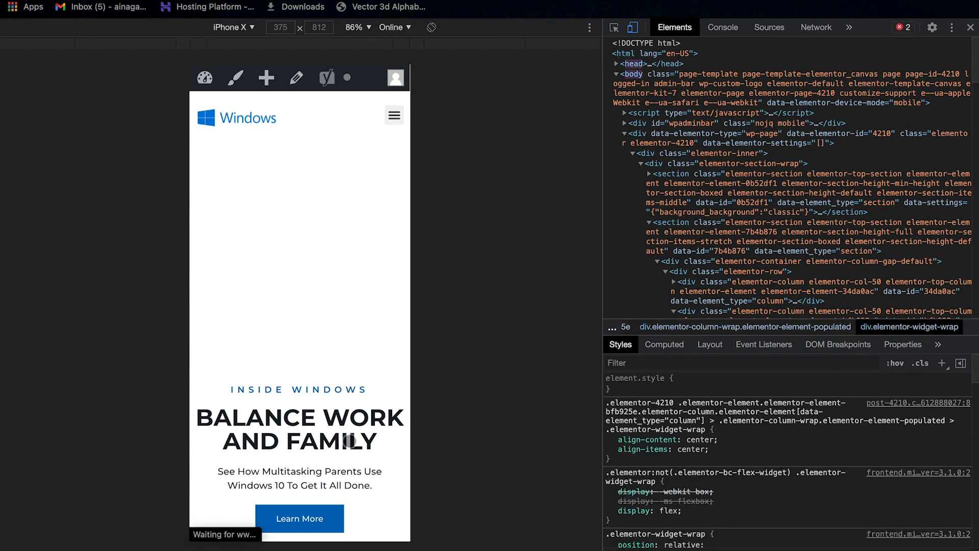
# Check the live page's hero section in the iPhone X device preview, then close the developer tools.
pyautogui.scroll(1, 342, 399)
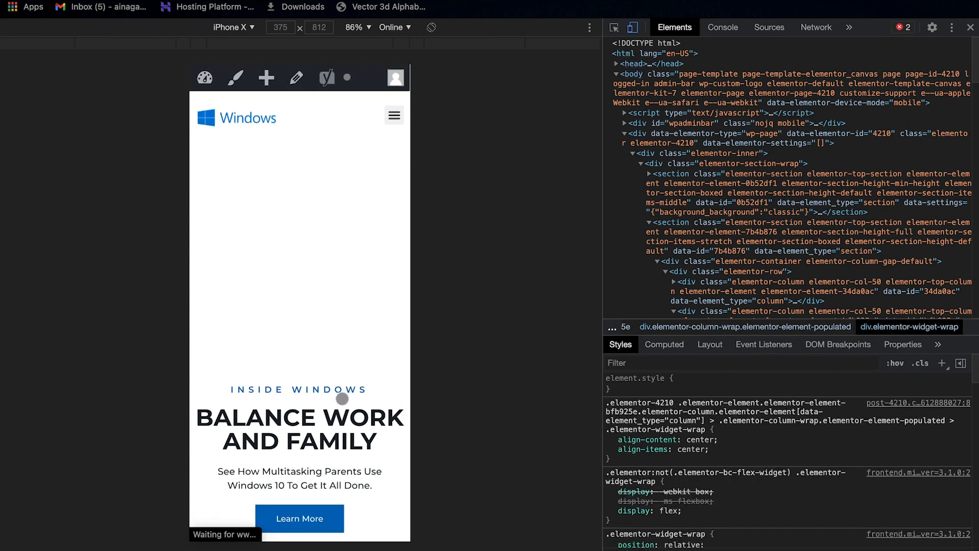
pyautogui.scroll(-1, 300, 355)
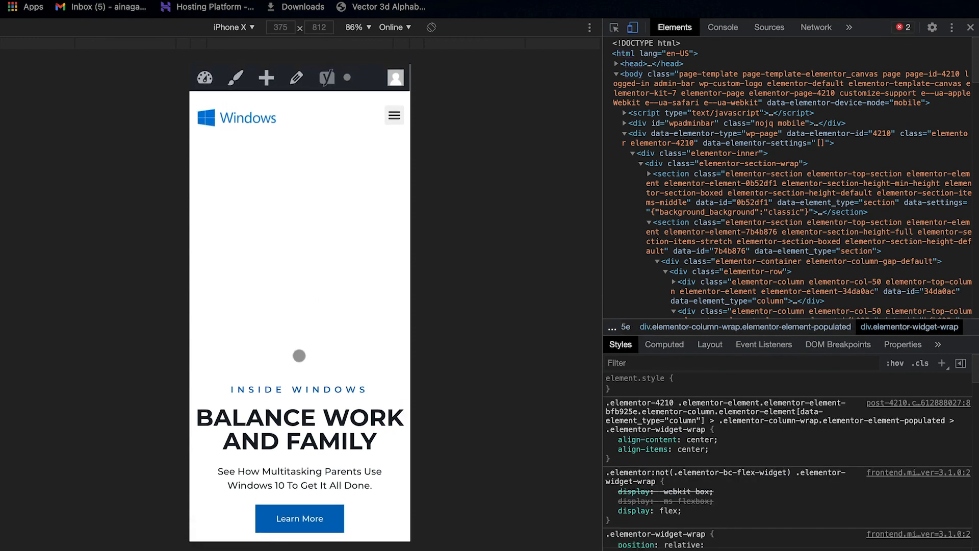
pyautogui.scroll(1, 300, 355)
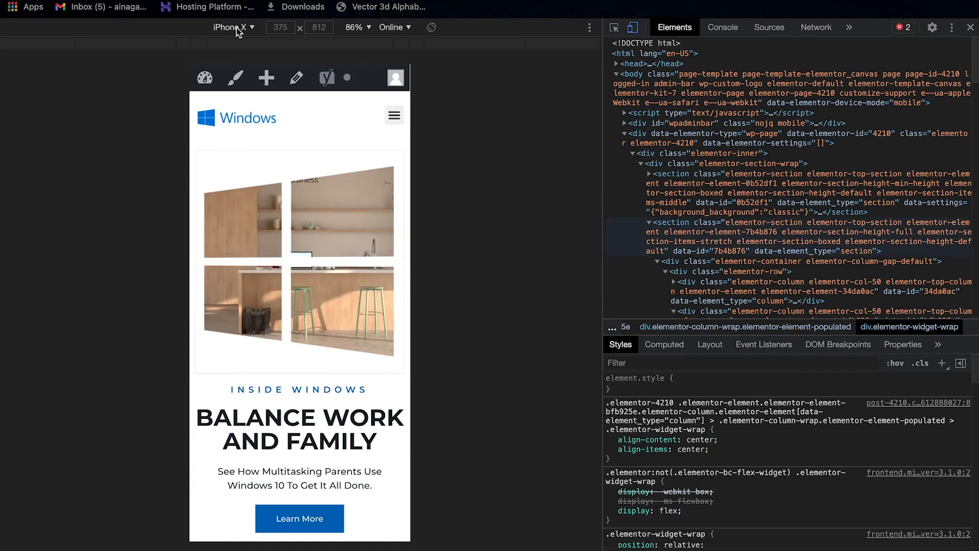
pyautogui.click(230, 27)
pyautogui.click(231, 28)
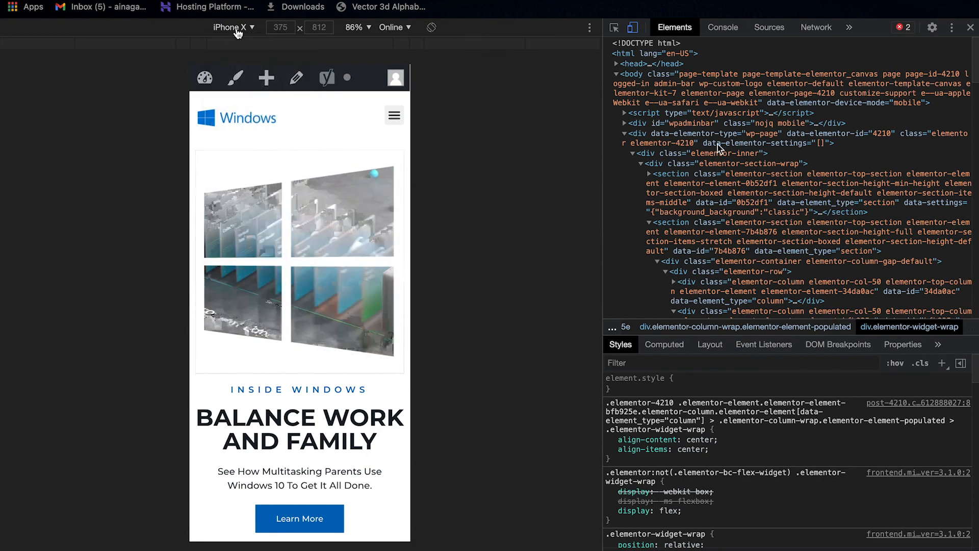
pyautogui.click(971, 27)
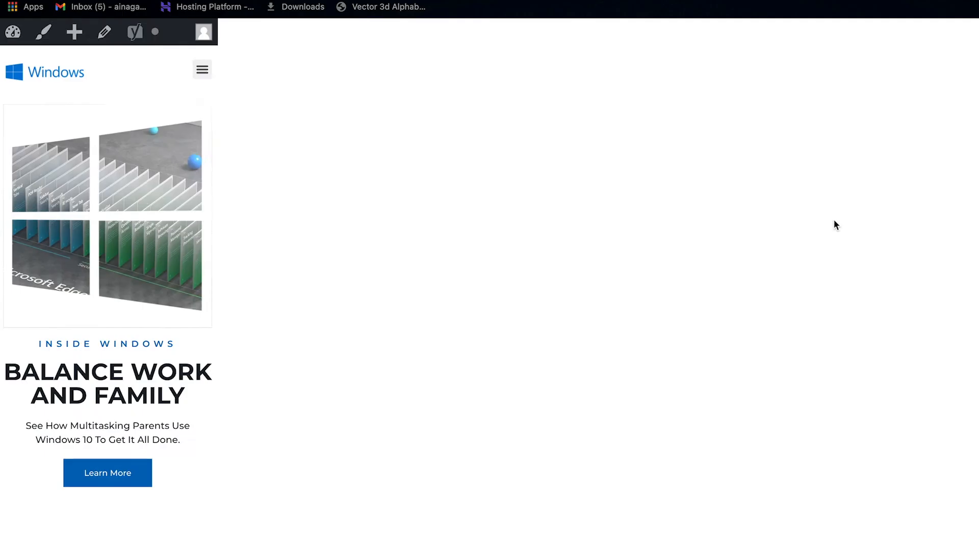